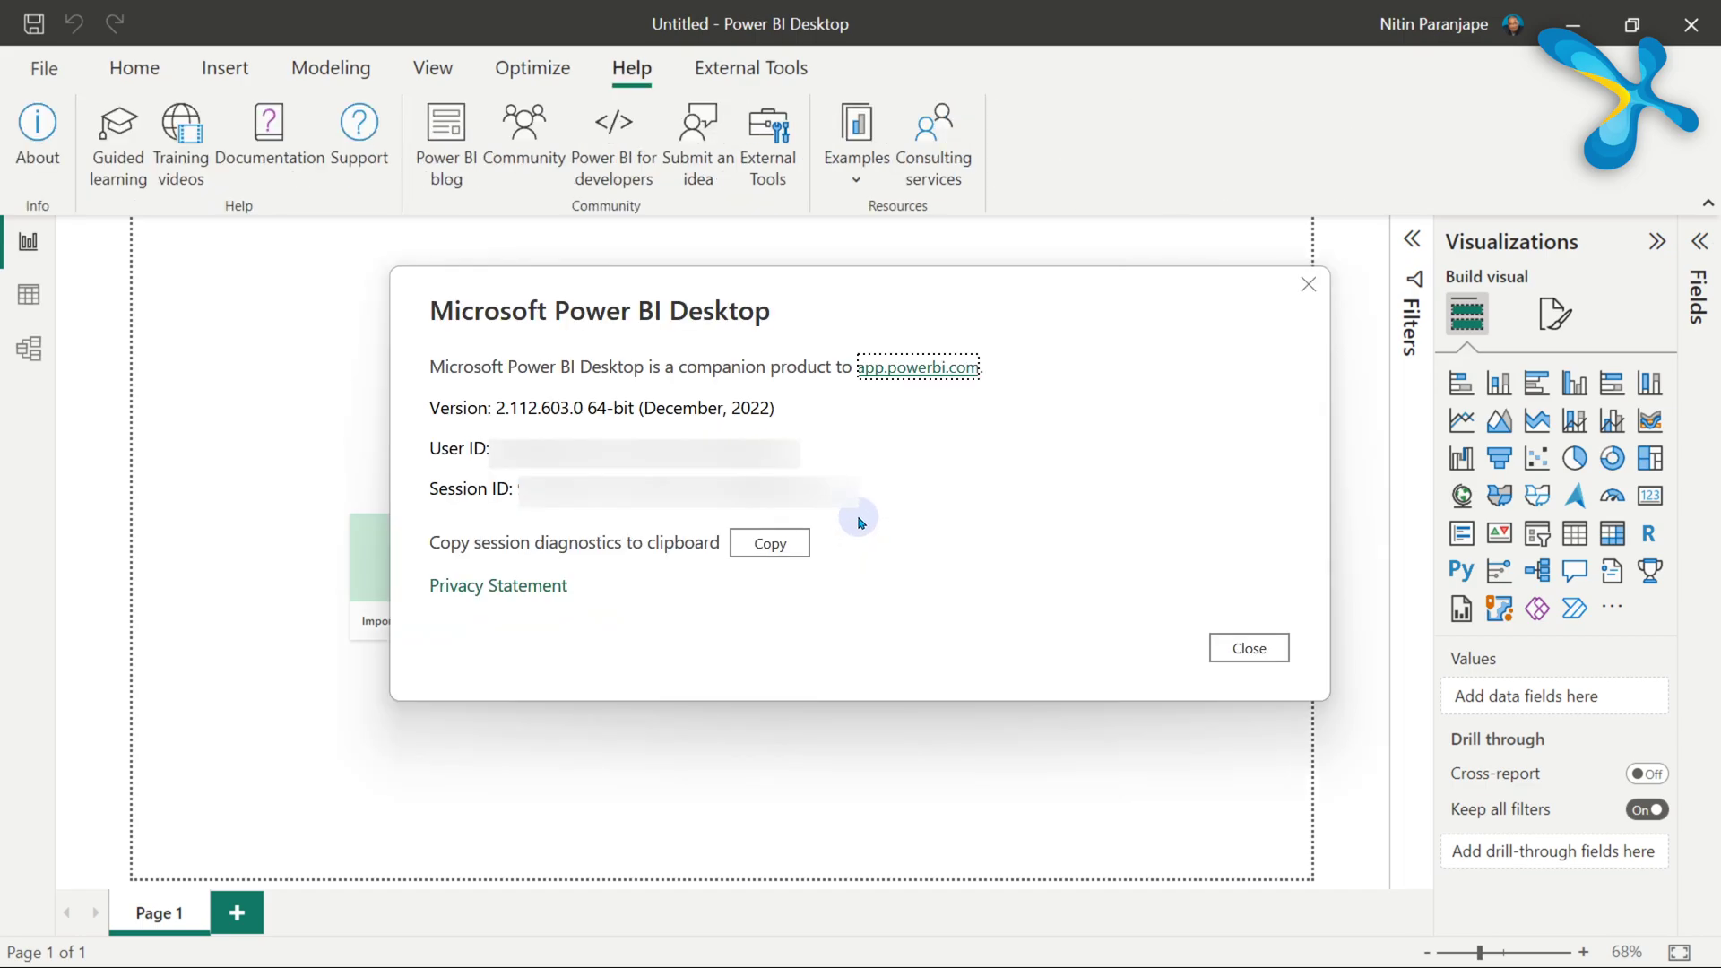
# Step: Close the version information and load the financials table from the built-in sample dataset
pyautogui.click(1237, 660)
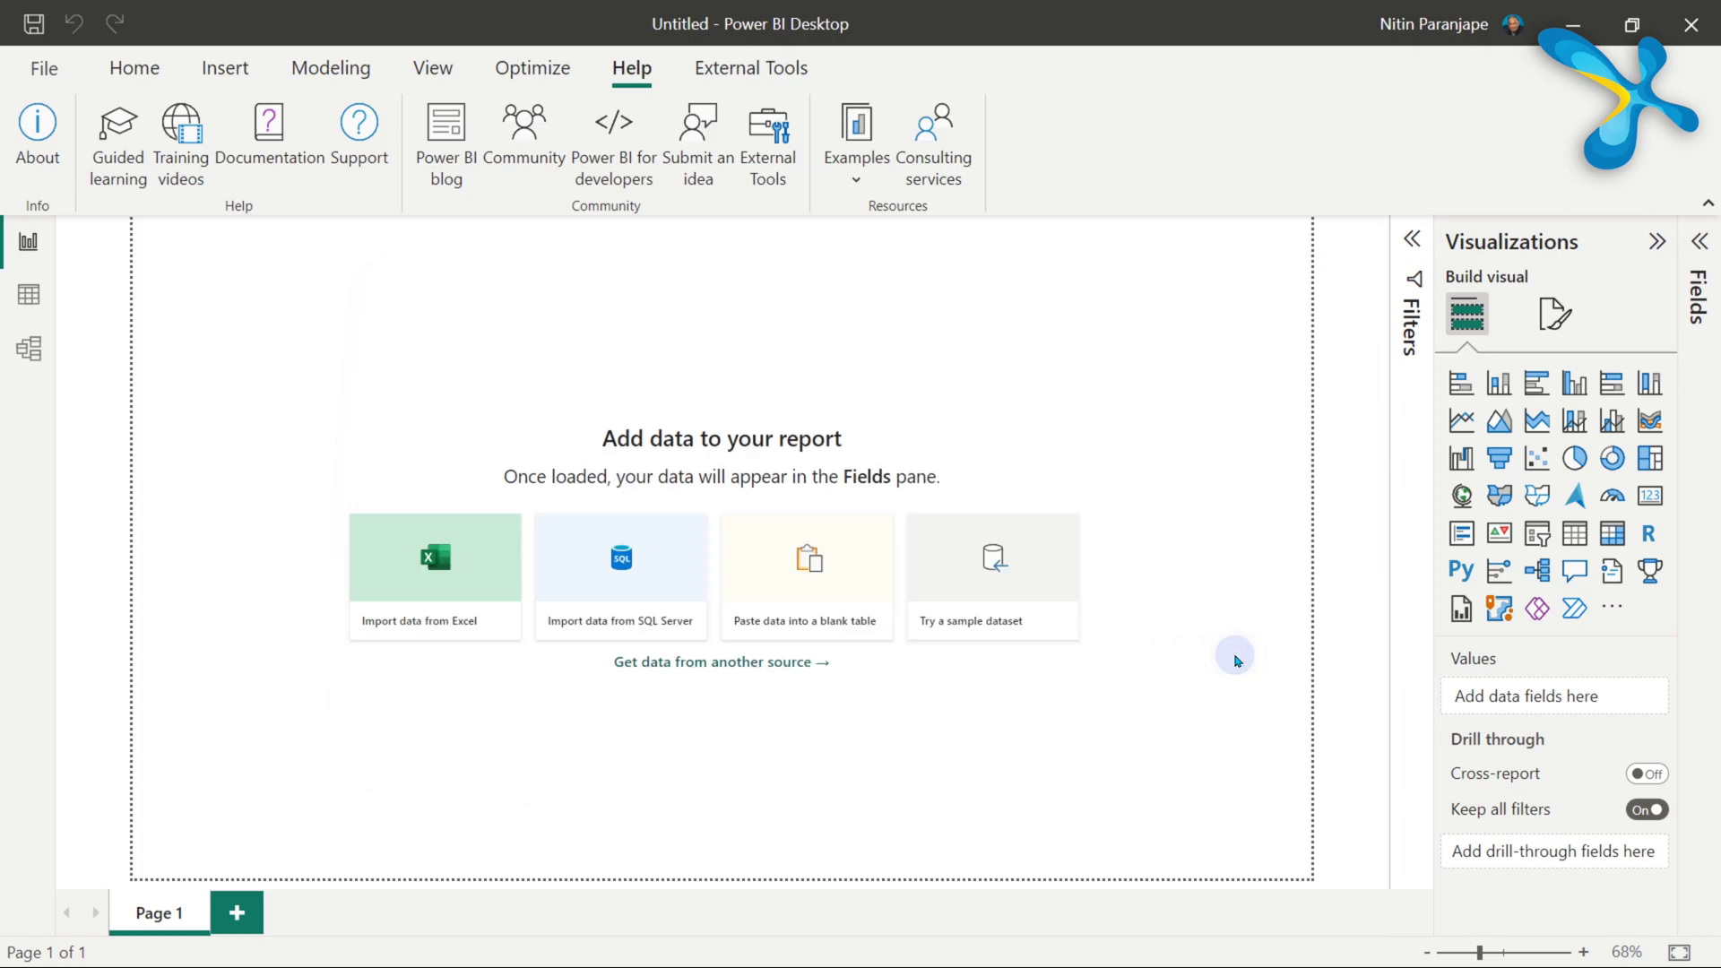
pyautogui.click(1066, 633)
pyautogui.click(1007, 676)
pyautogui.click(351, 236)
pyautogui.click(1130, 915)
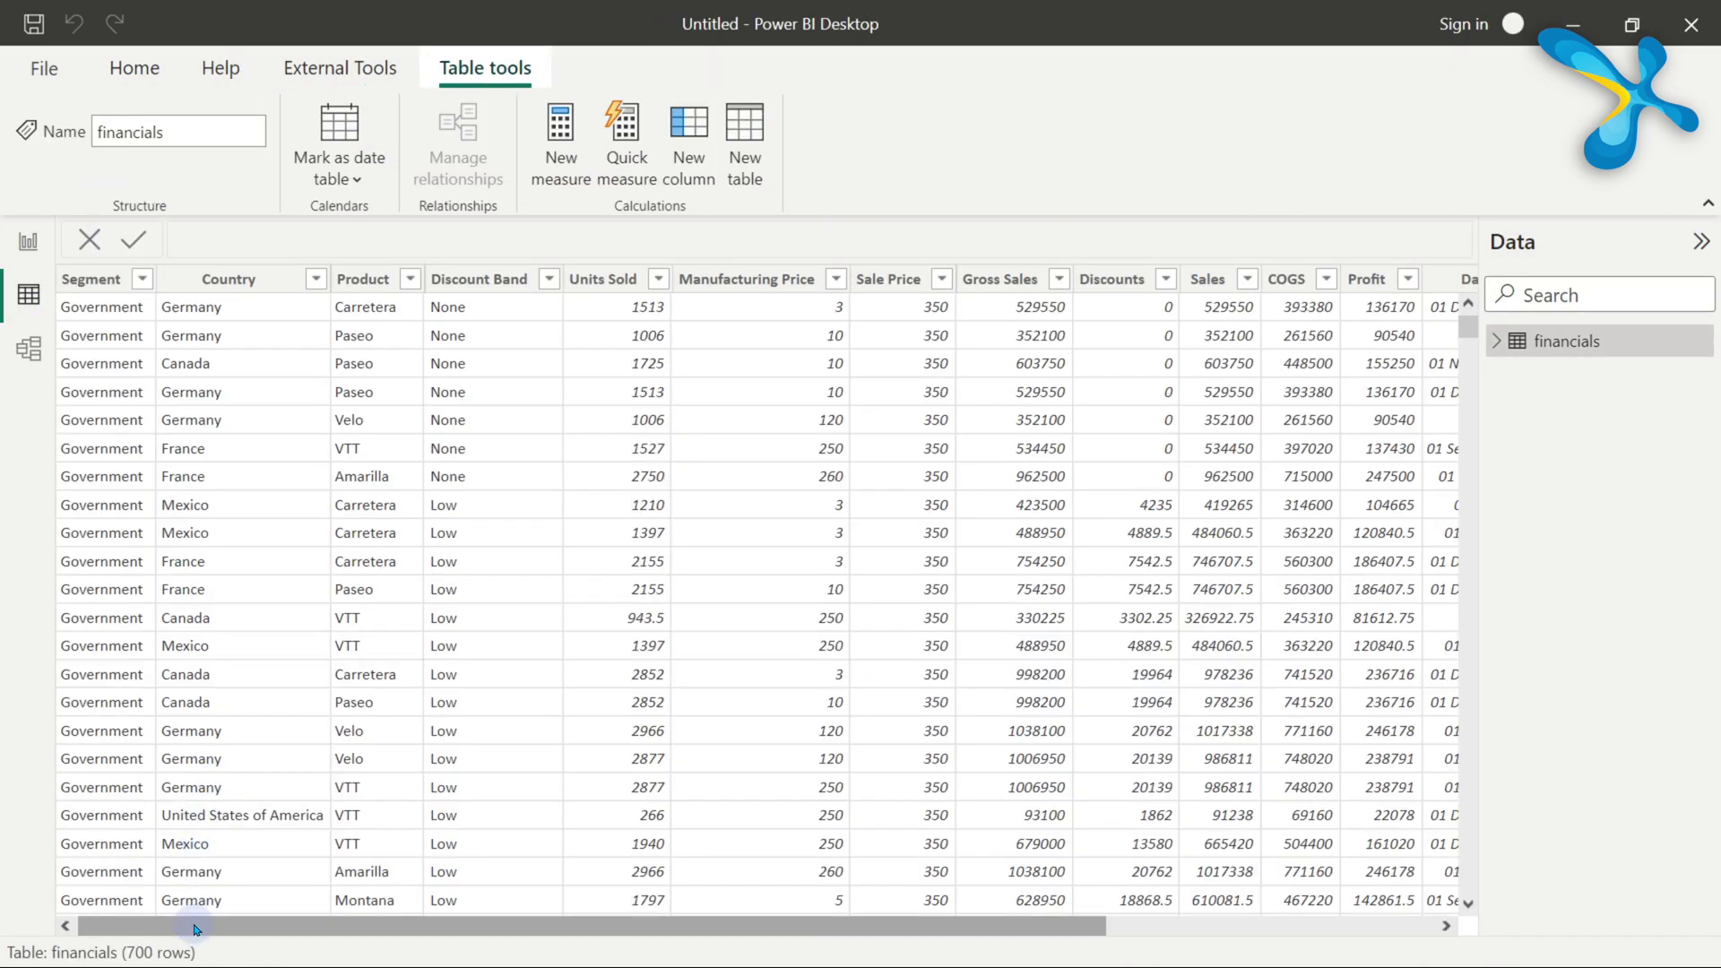
# Step: Add a decomposition tree visual to the report page and show it in focus mode
pyautogui.click(29, 242)
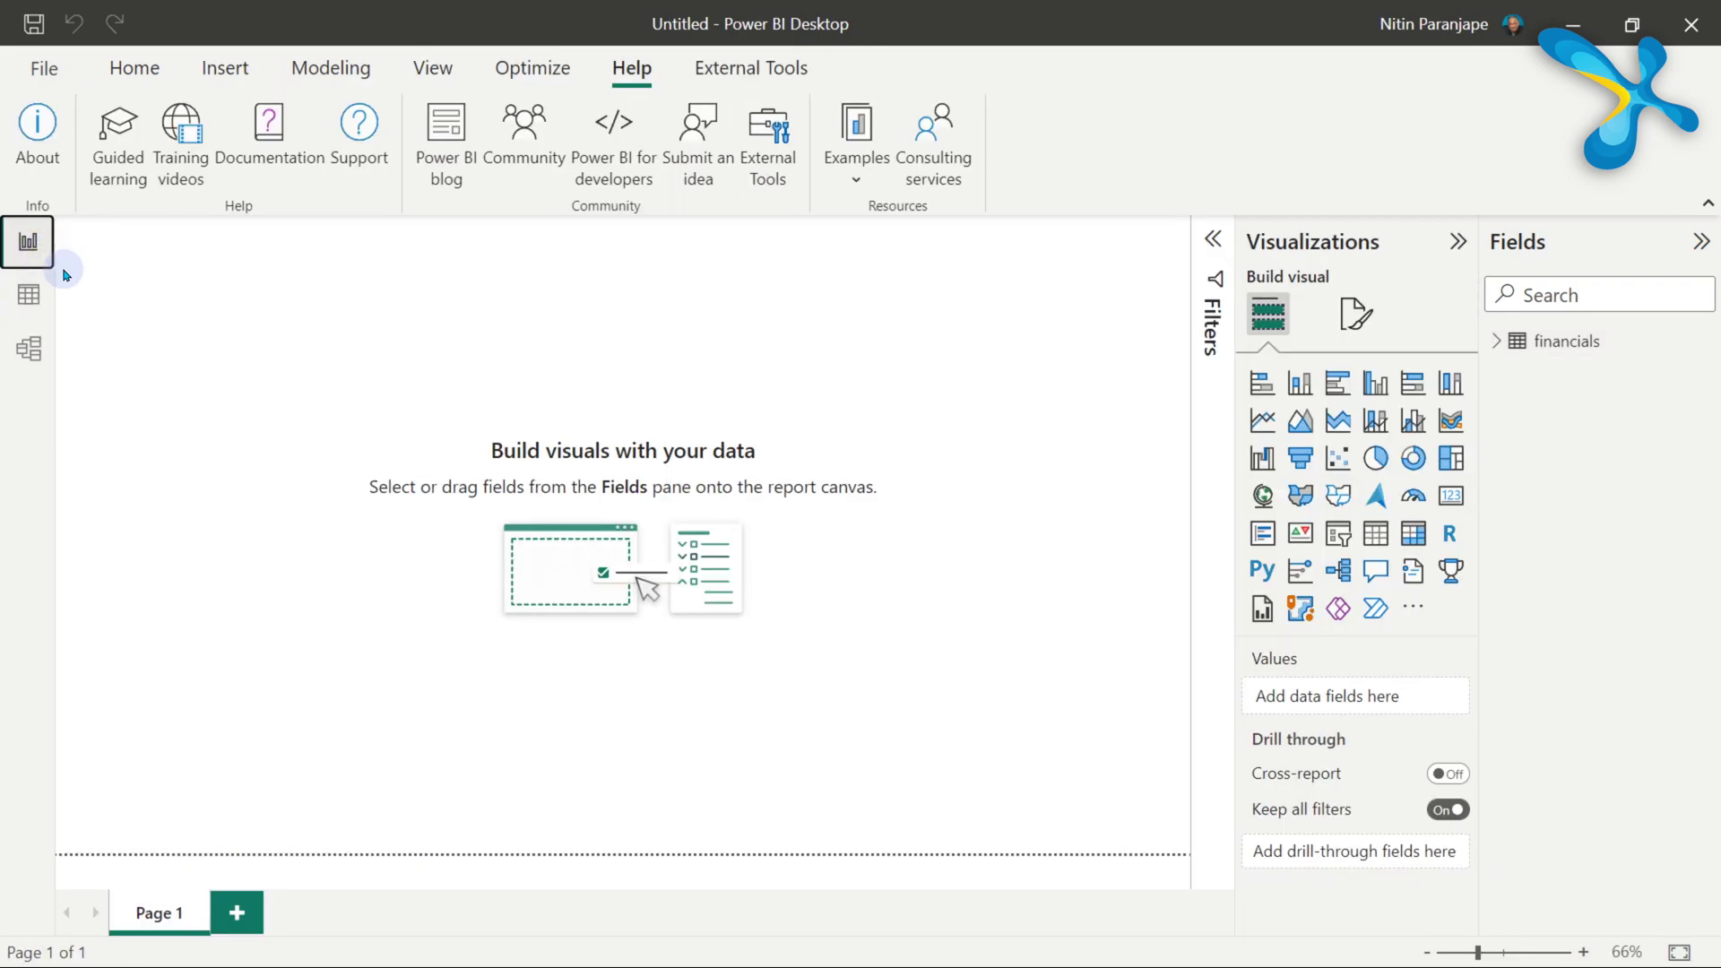
pyautogui.click(1499, 342)
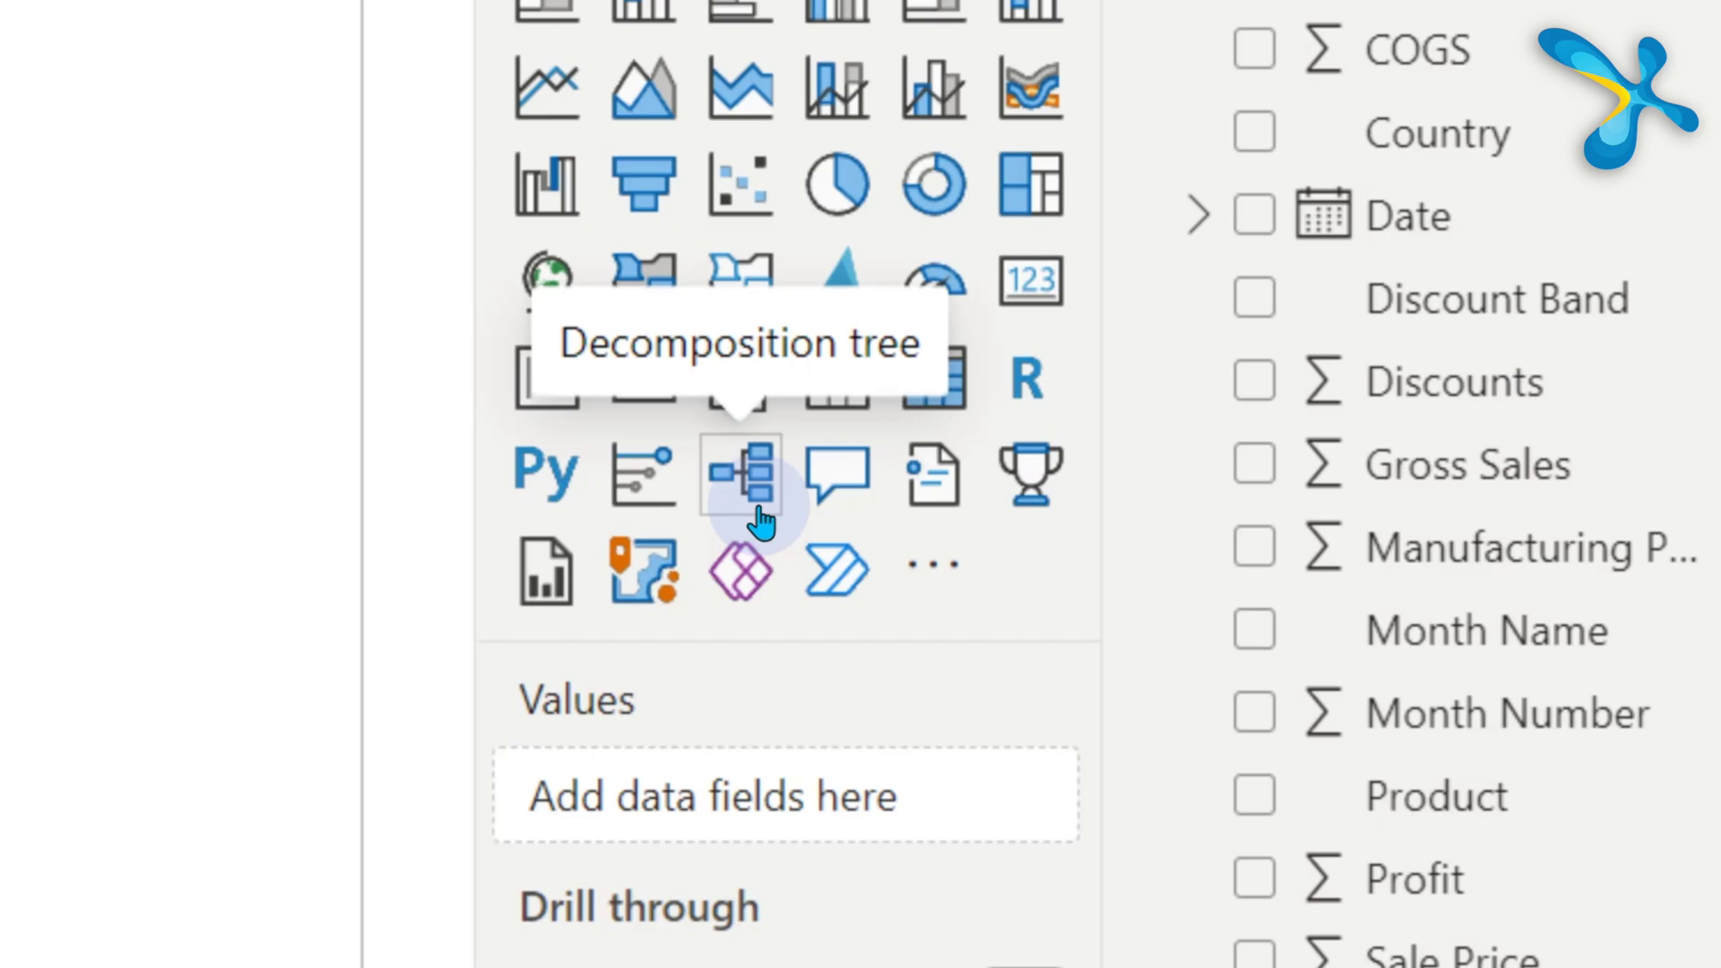
pyautogui.click(758, 513)
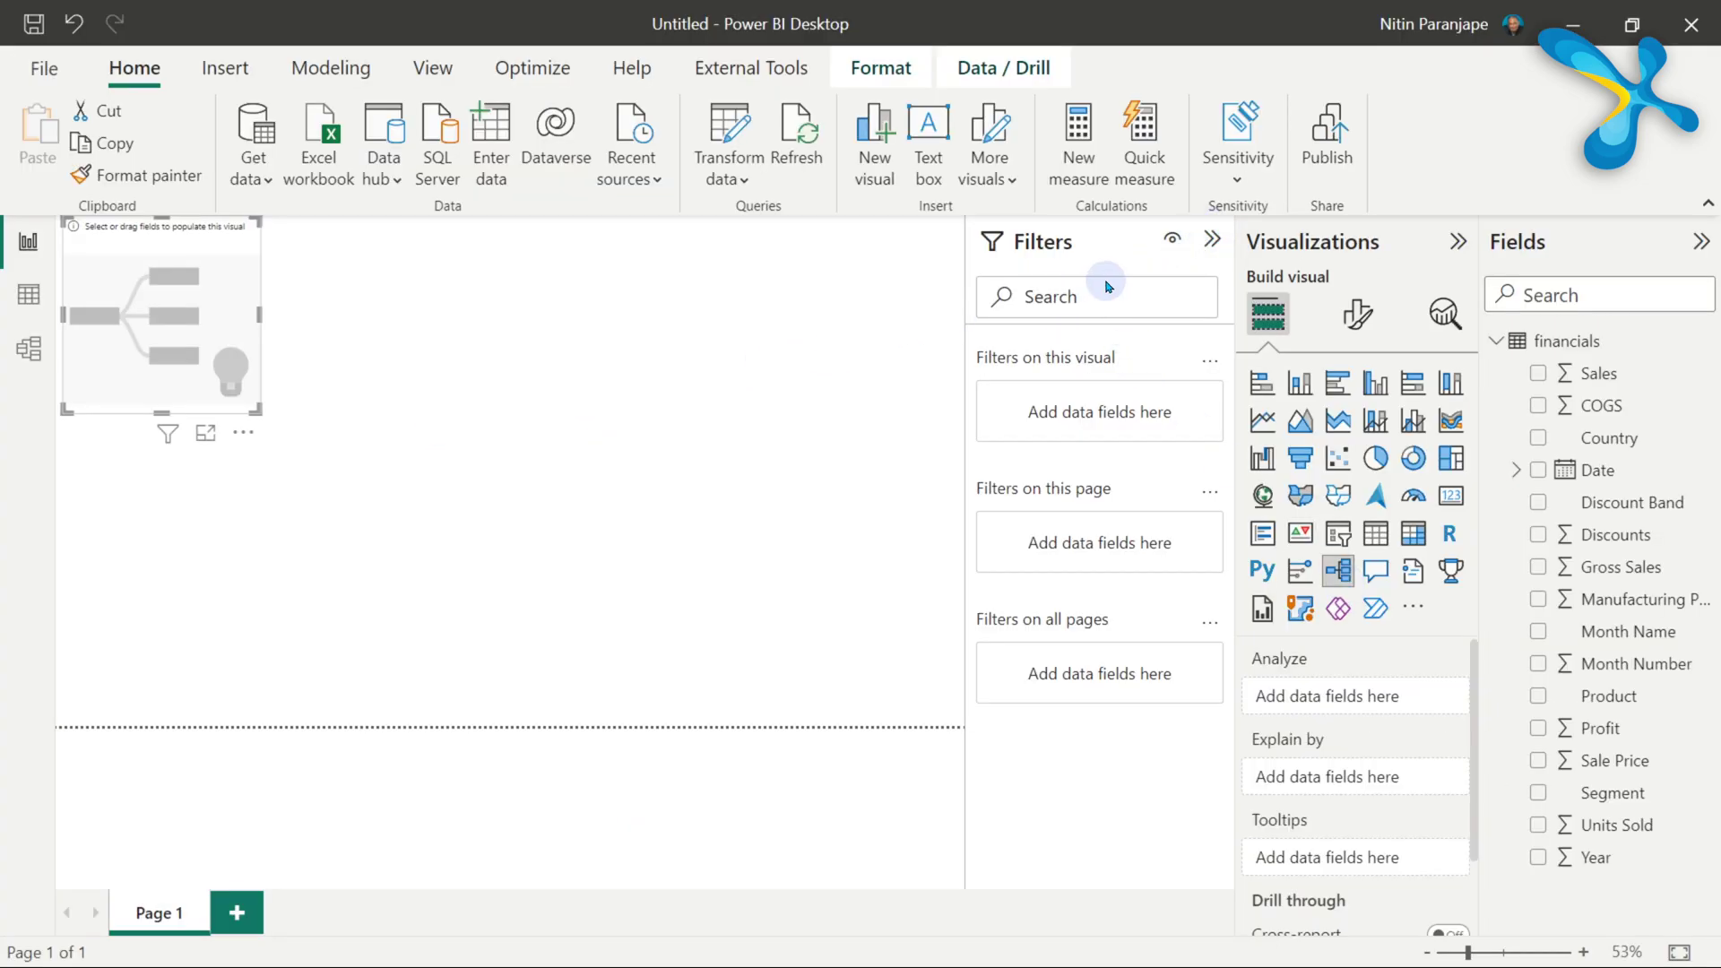
pyautogui.click(1210, 237)
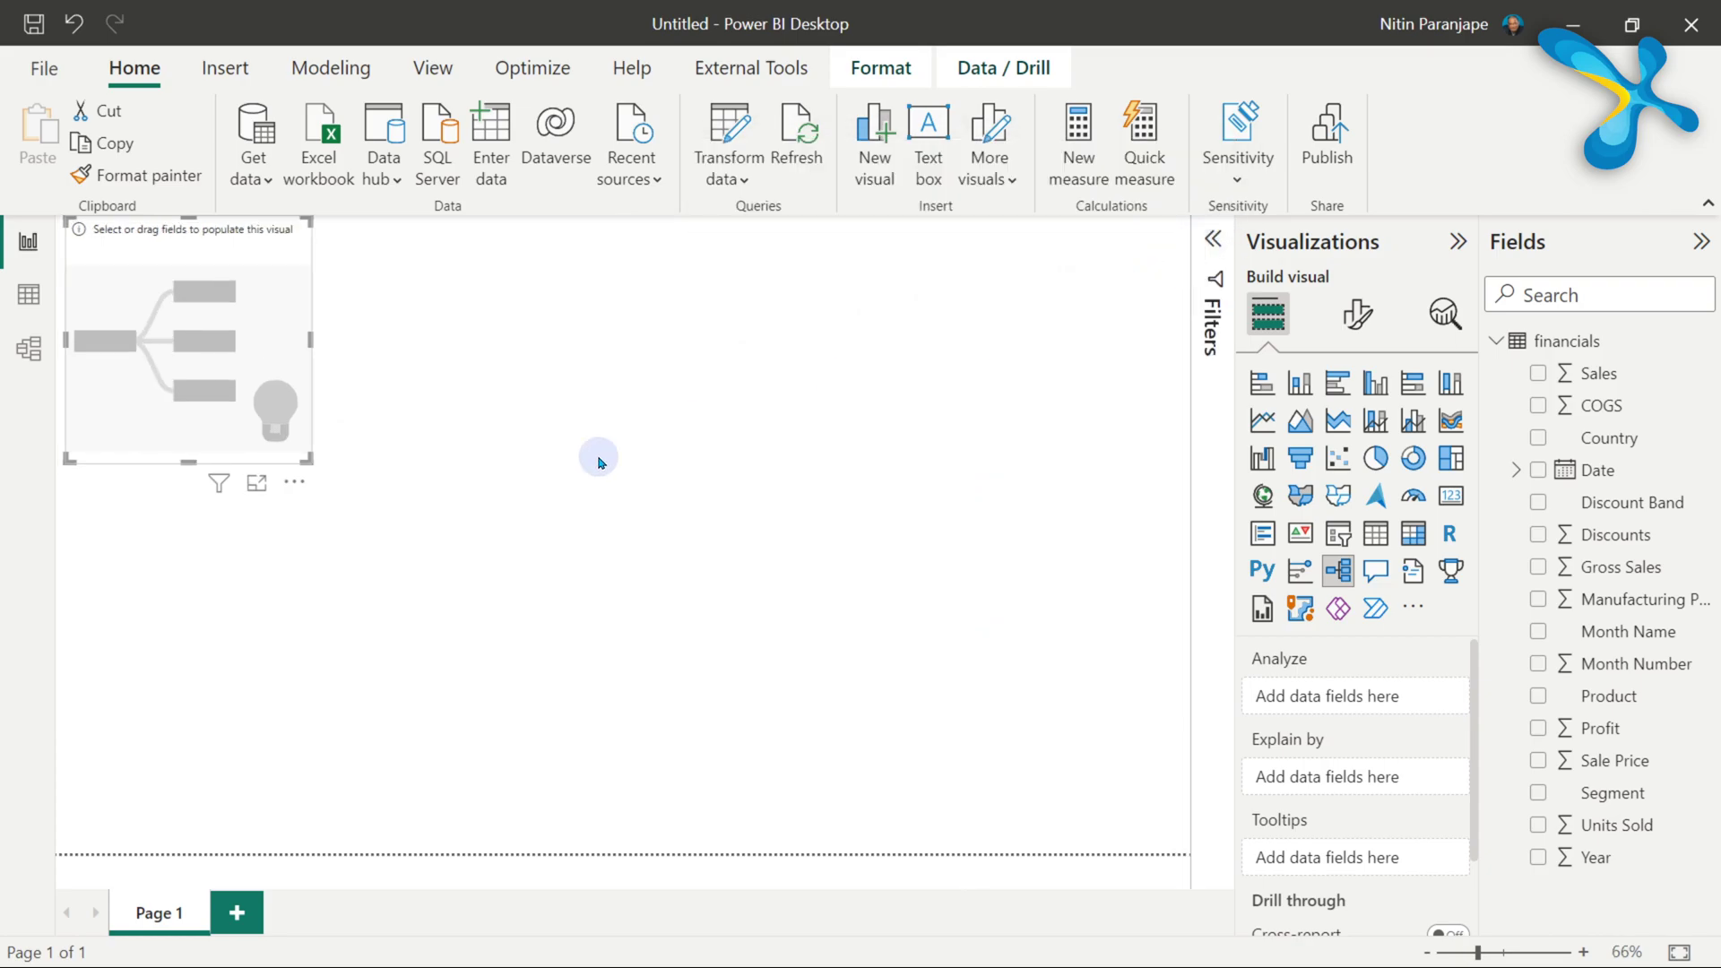
pyautogui.click(258, 493)
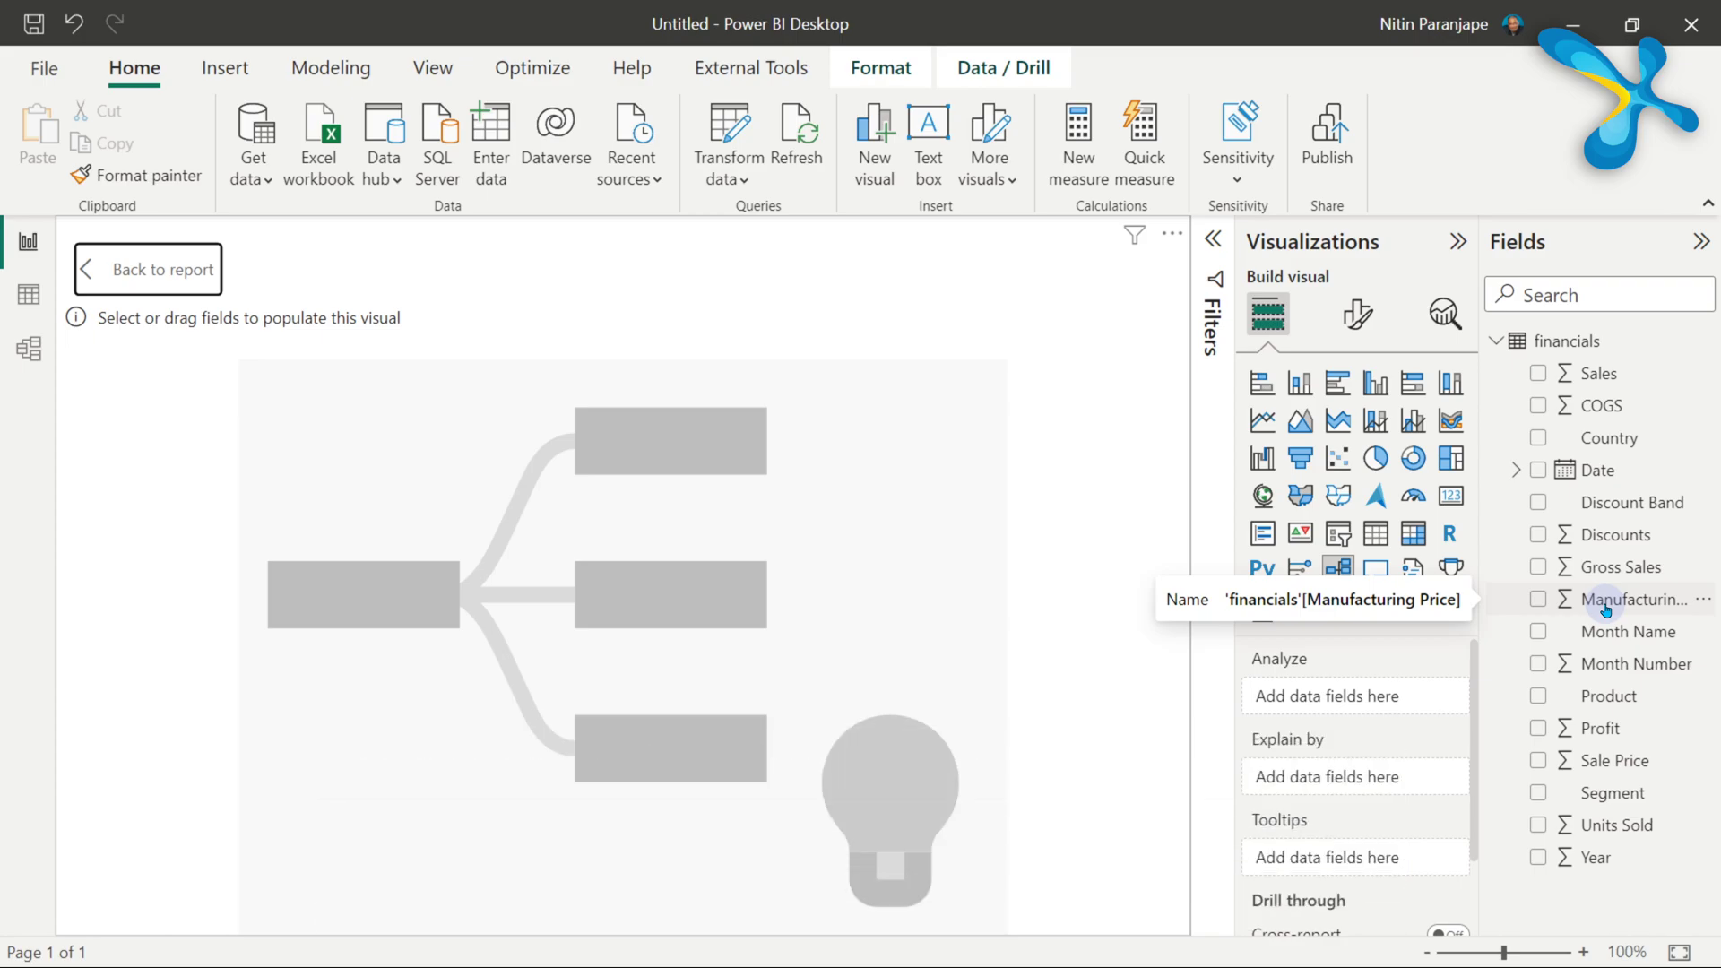
# Step: Set the tree to analyze Sales and explain it by Country, Discount Band, Month Name, Product and Segment
pyautogui.moveTo(1596, 375); pyautogui.dragTo(1363, 698)
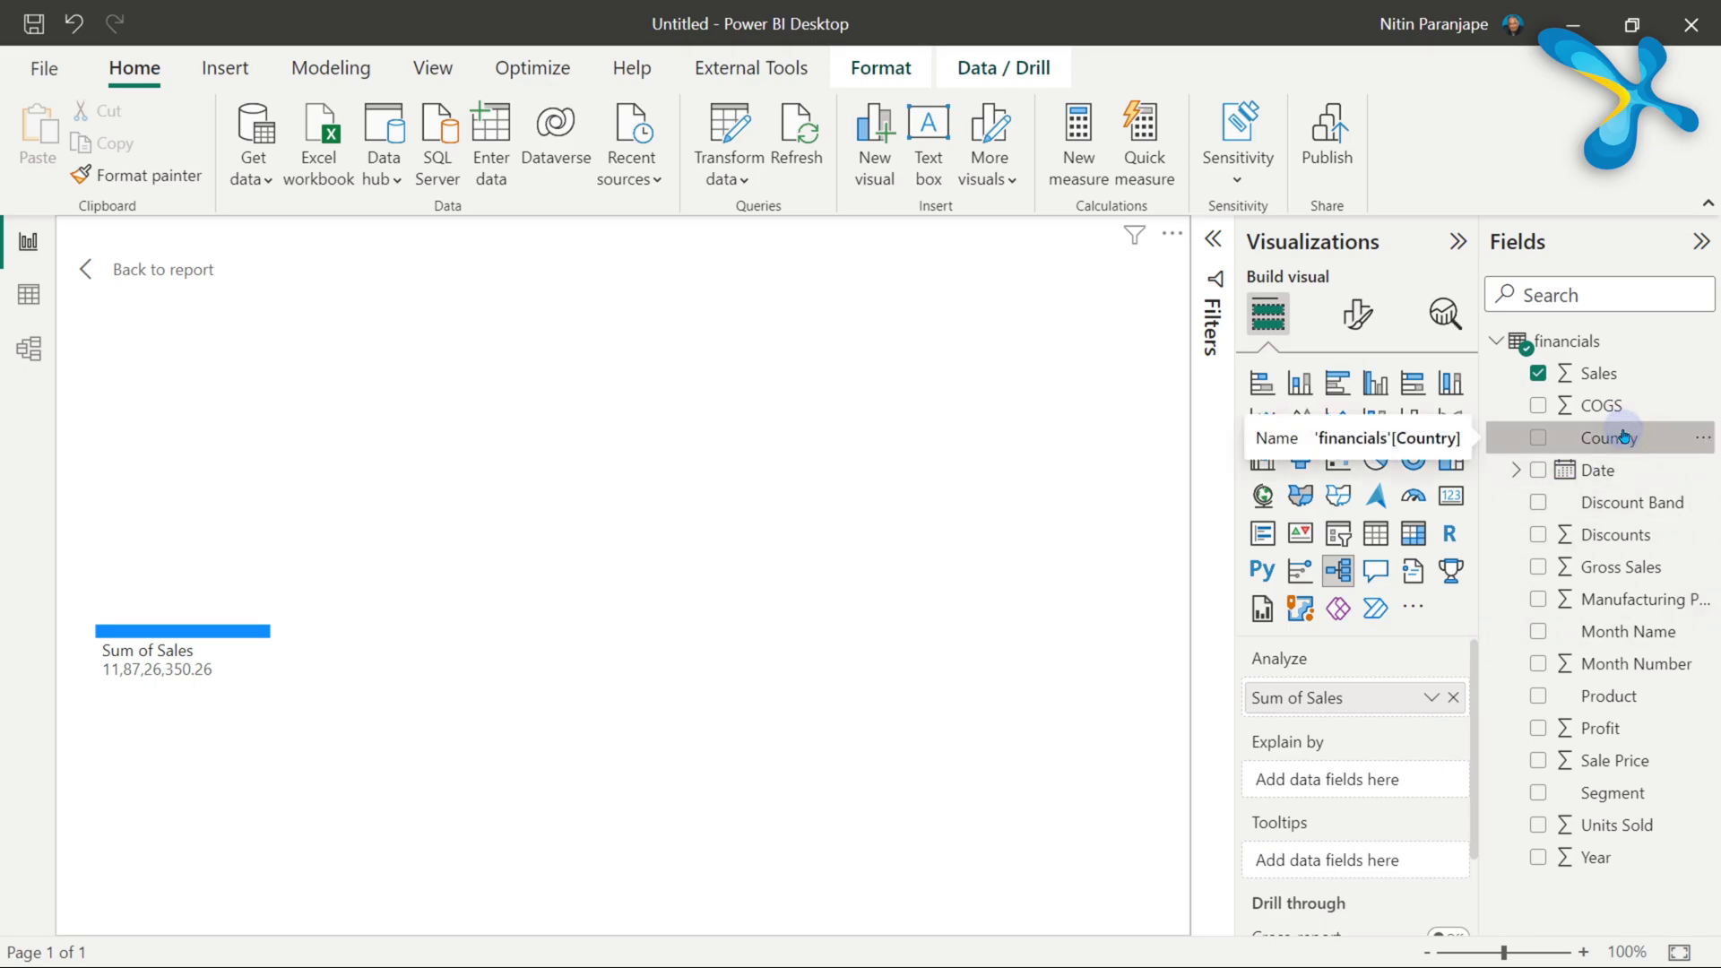
pyautogui.moveTo(1625, 437); pyautogui.dragTo(1379, 779)
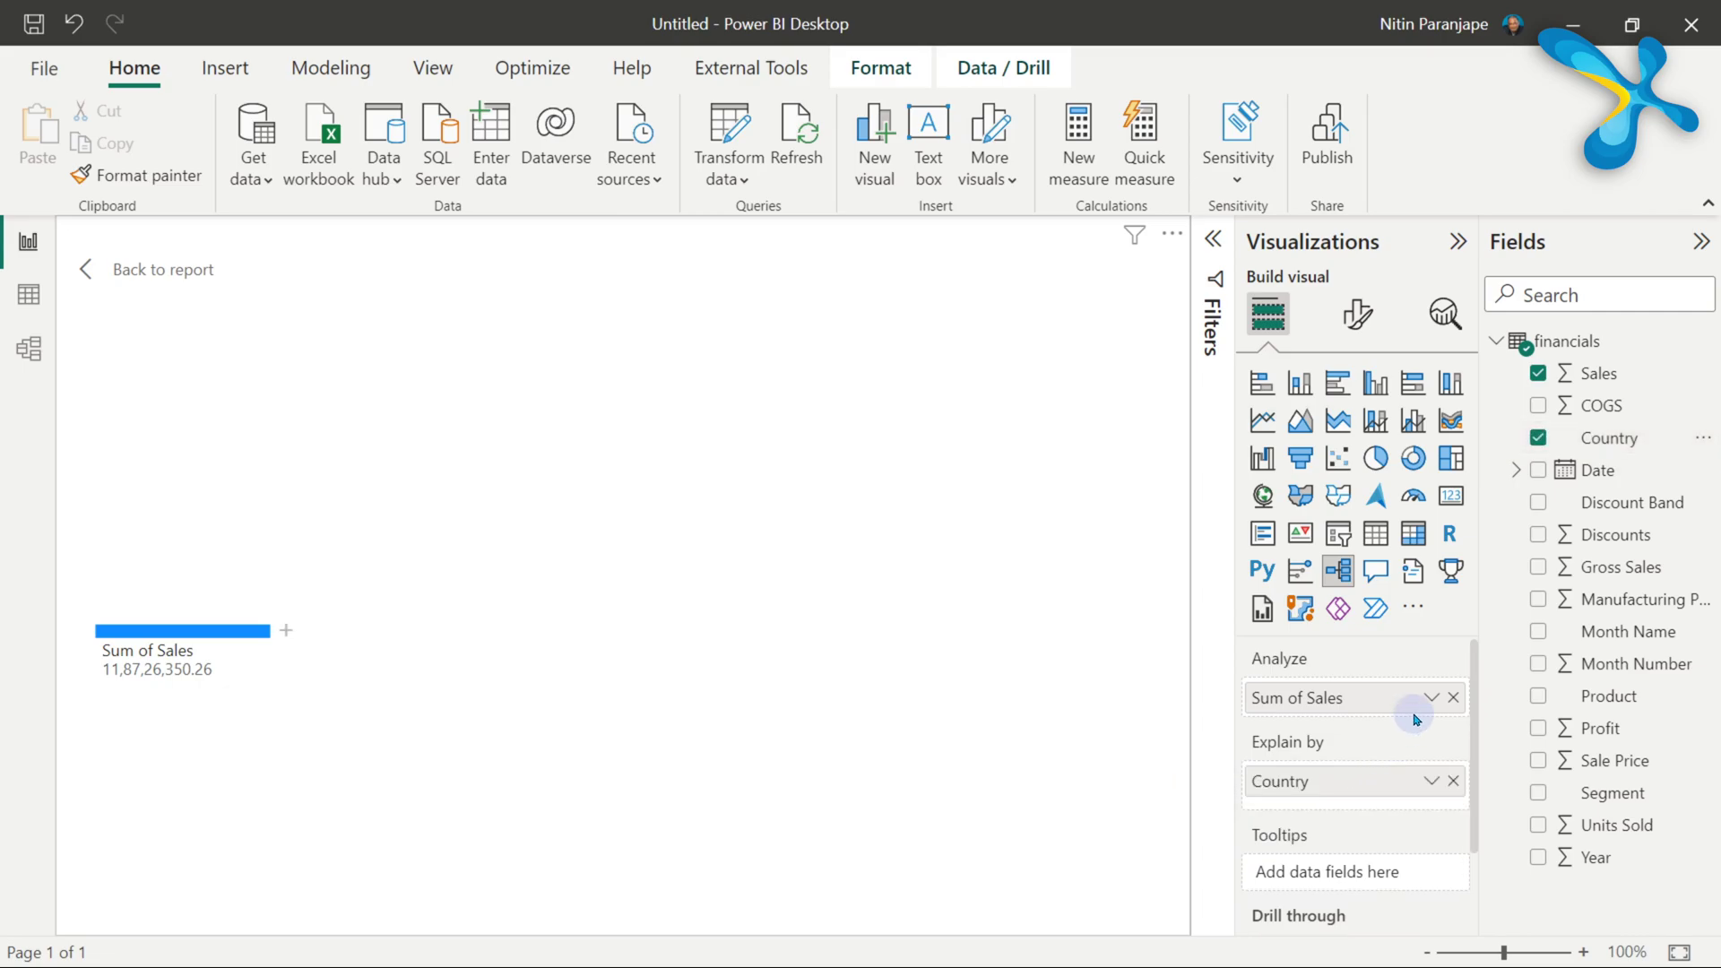
pyautogui.moveTo(1578, 501); pyautogui.dragTo(1375, 798)
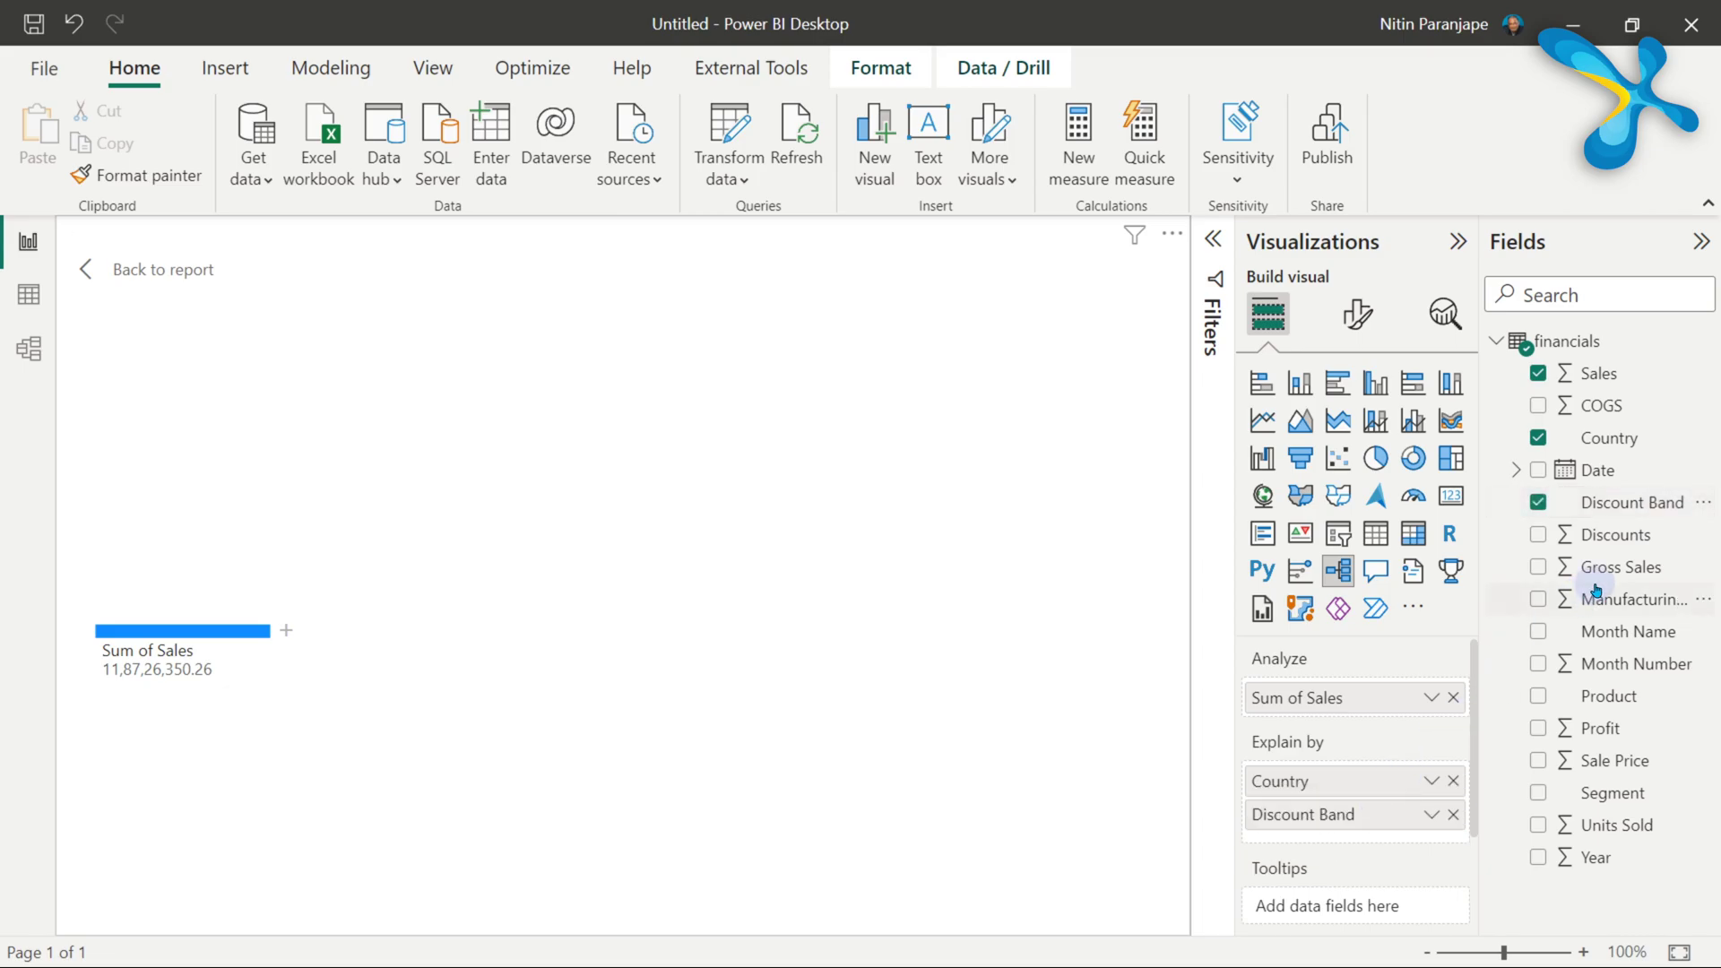
pyautogui.moveTo(1605, 635); pyautogui.dragTo(1417, 814)
pyautogui.moveTo(1619, 696); pyautogui.dragTo(1400, 865)
pyautogui.moveTo(1591, 794); pyautogui.dragTo(1350, 885)
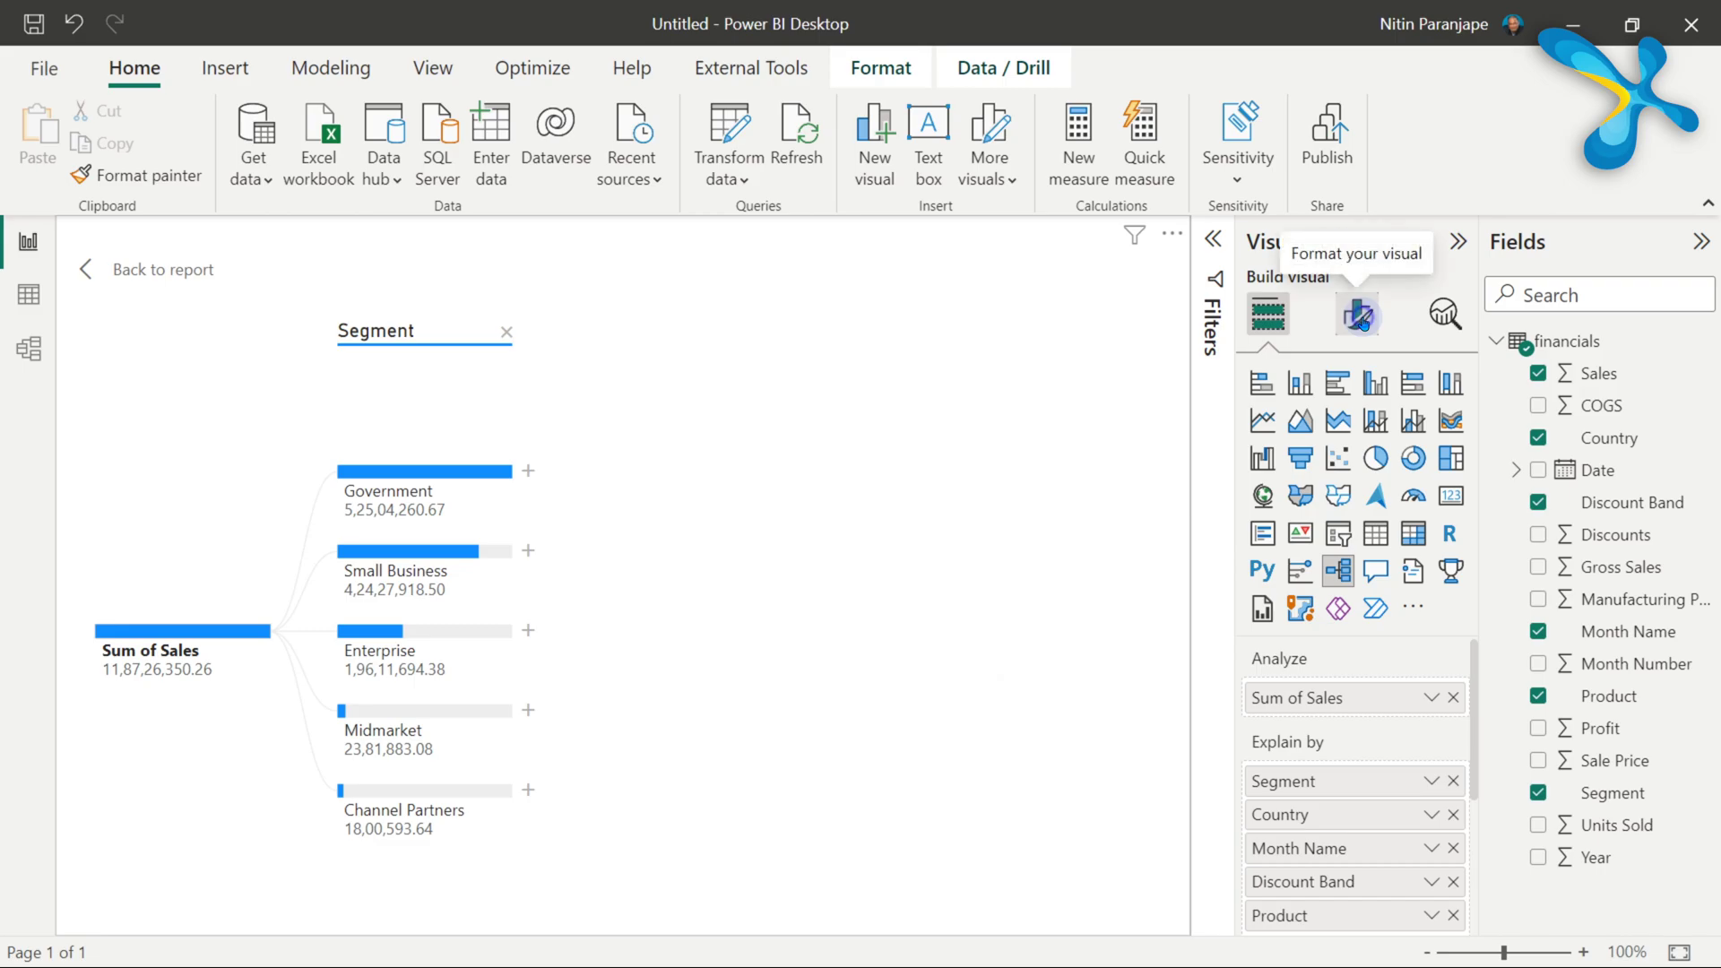
# Step: Open the bar formatting options of the decomposition tree
pyautogui.click(1360, 318)
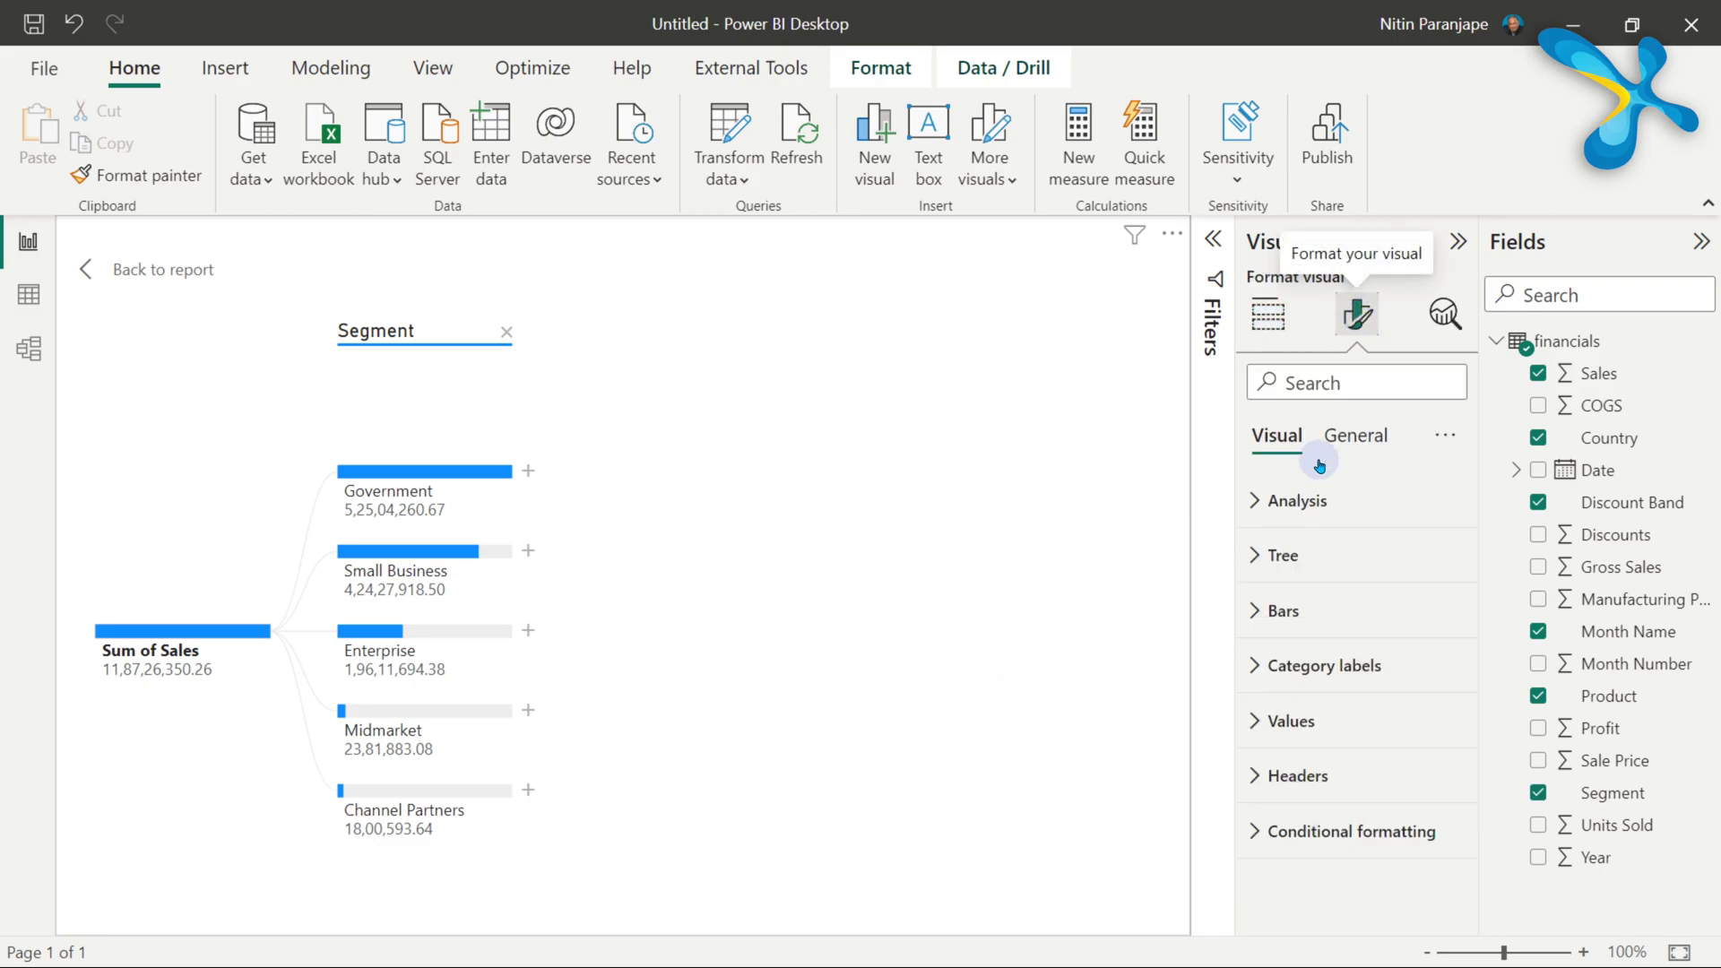
pyautogui.click(1274, 622)
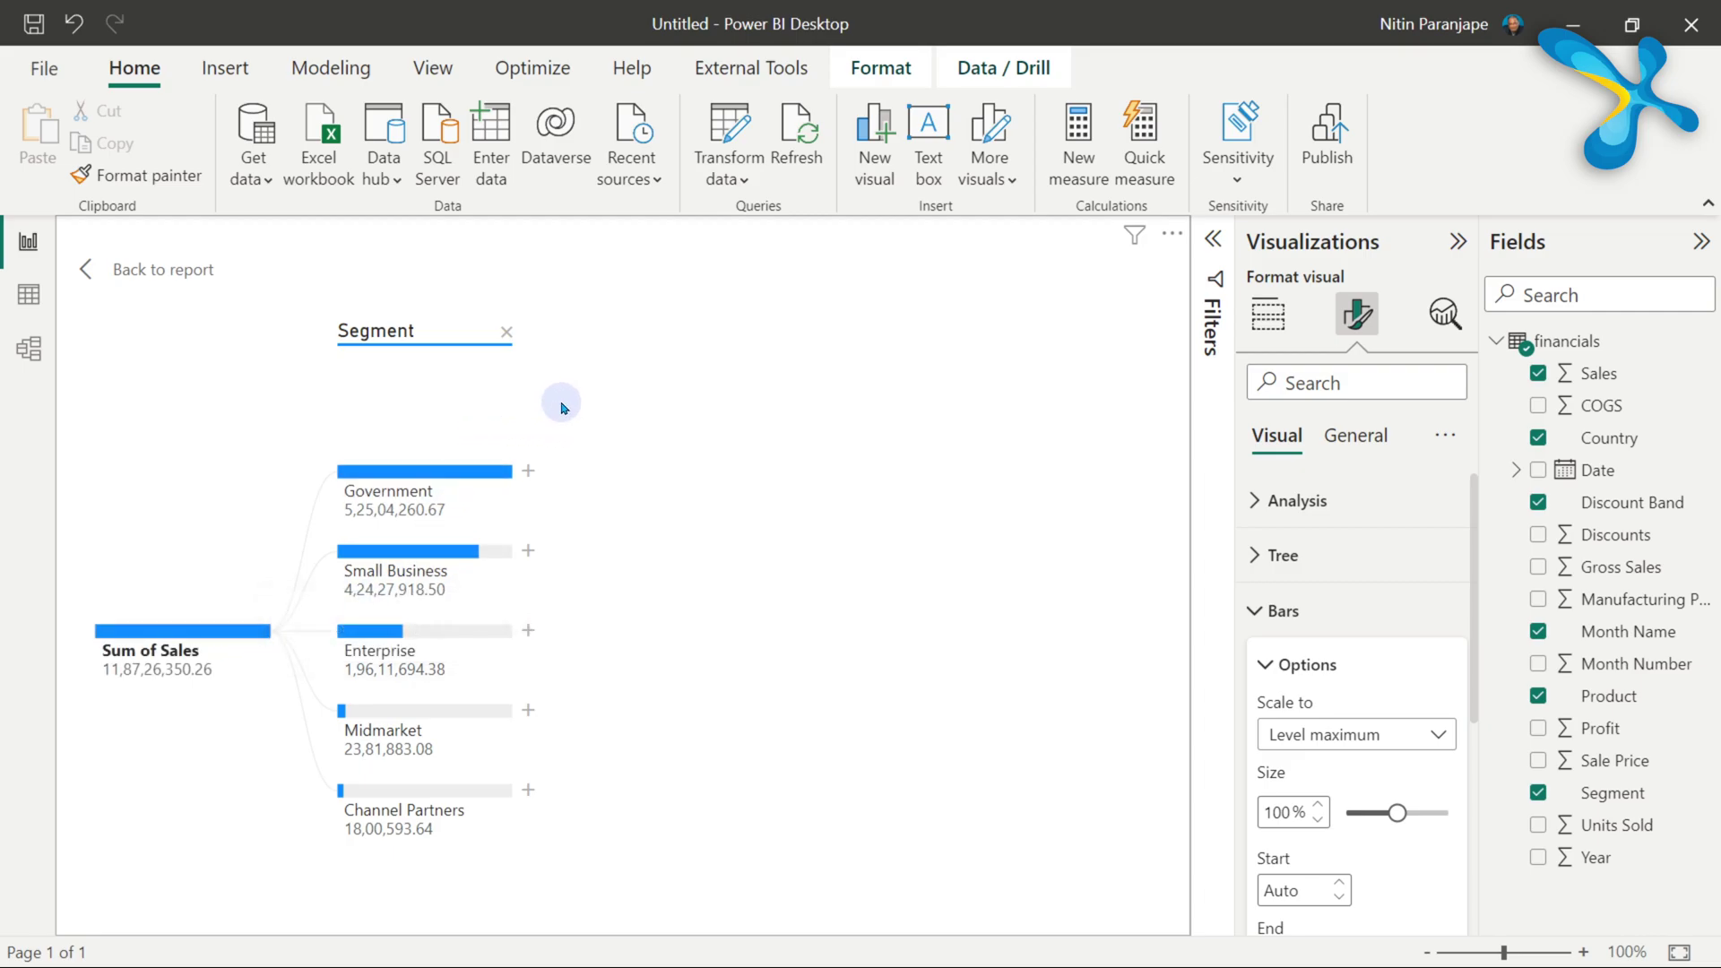
pyautogui.moveTo(503, 496)
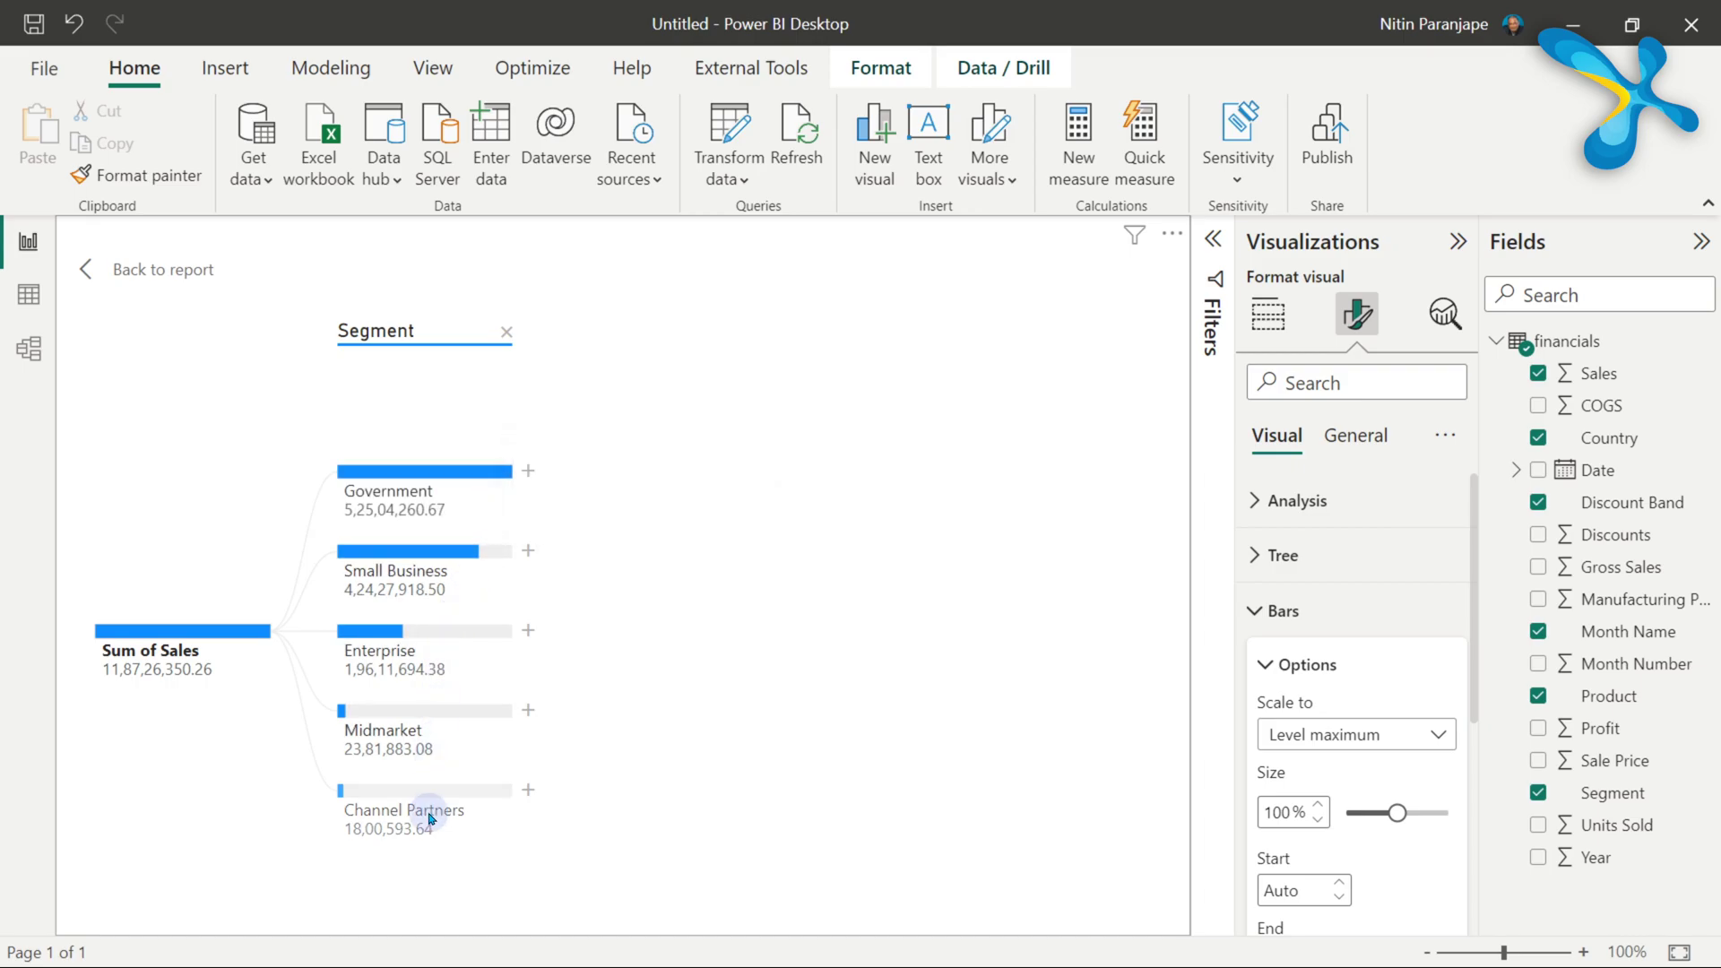
pyautogui.moveTo(429, 830)
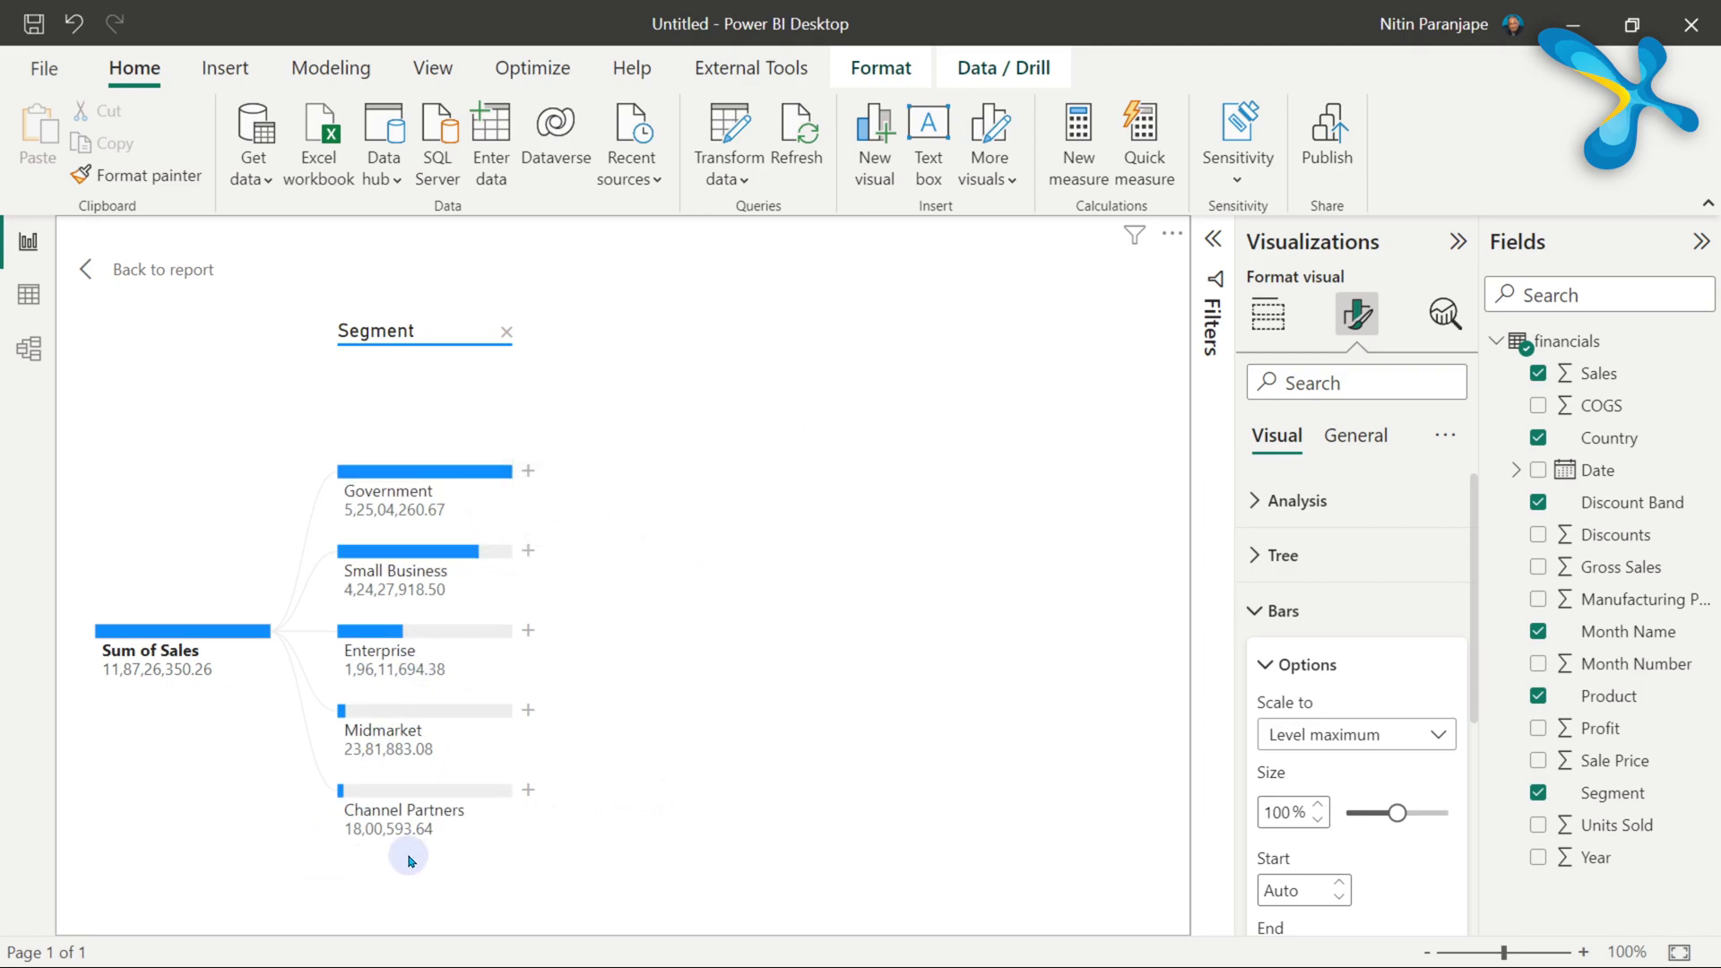
# Step: Try scaling the tree's bars to Top node and Parent node, and set the scaling back to Level maximum
pyautogui.click(1318, 737)
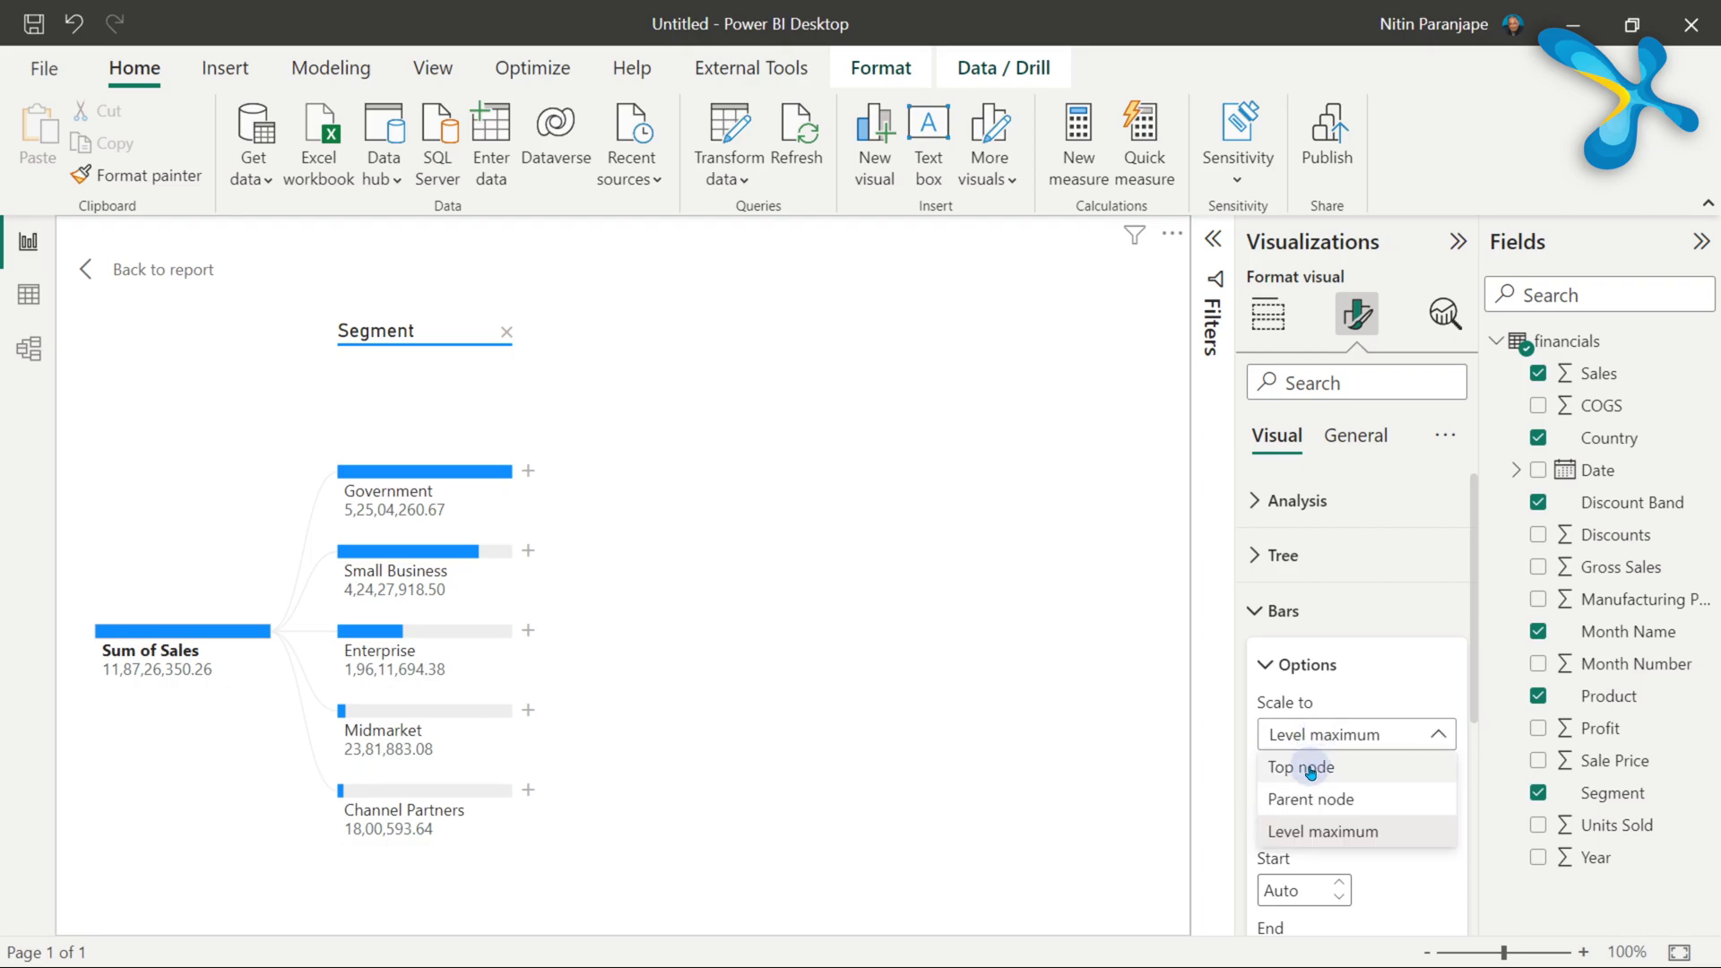
pyautogui.click(1310, 769)
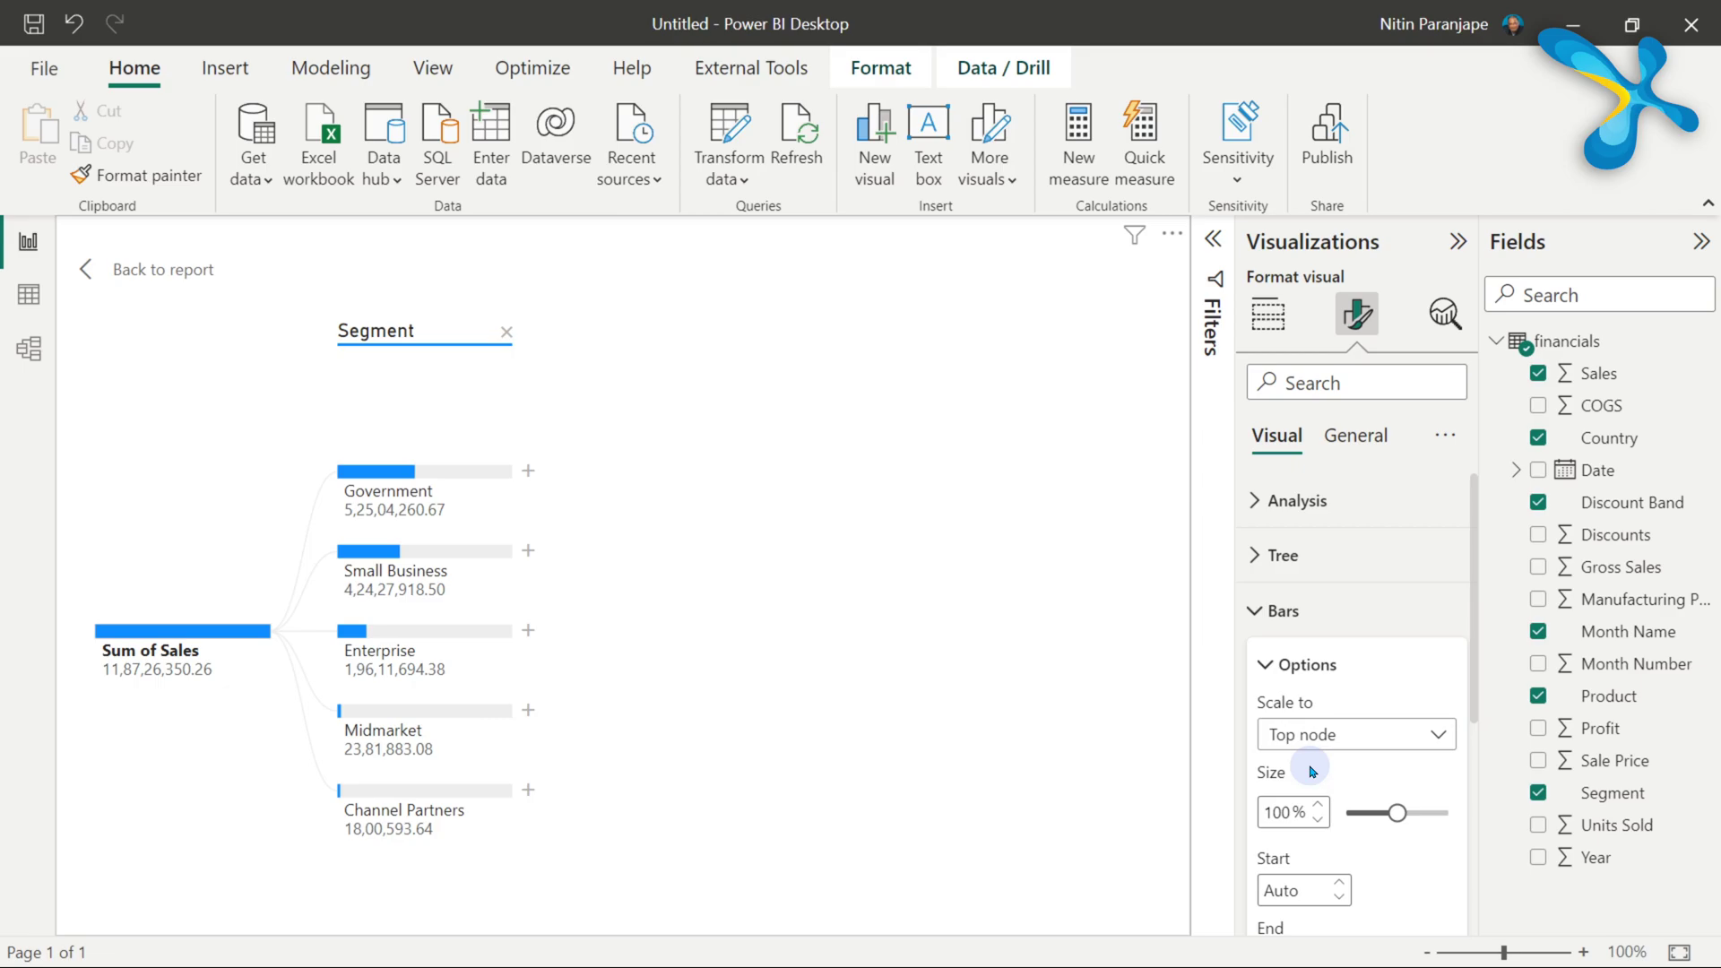
pyautogui.moveTo(220, 676)
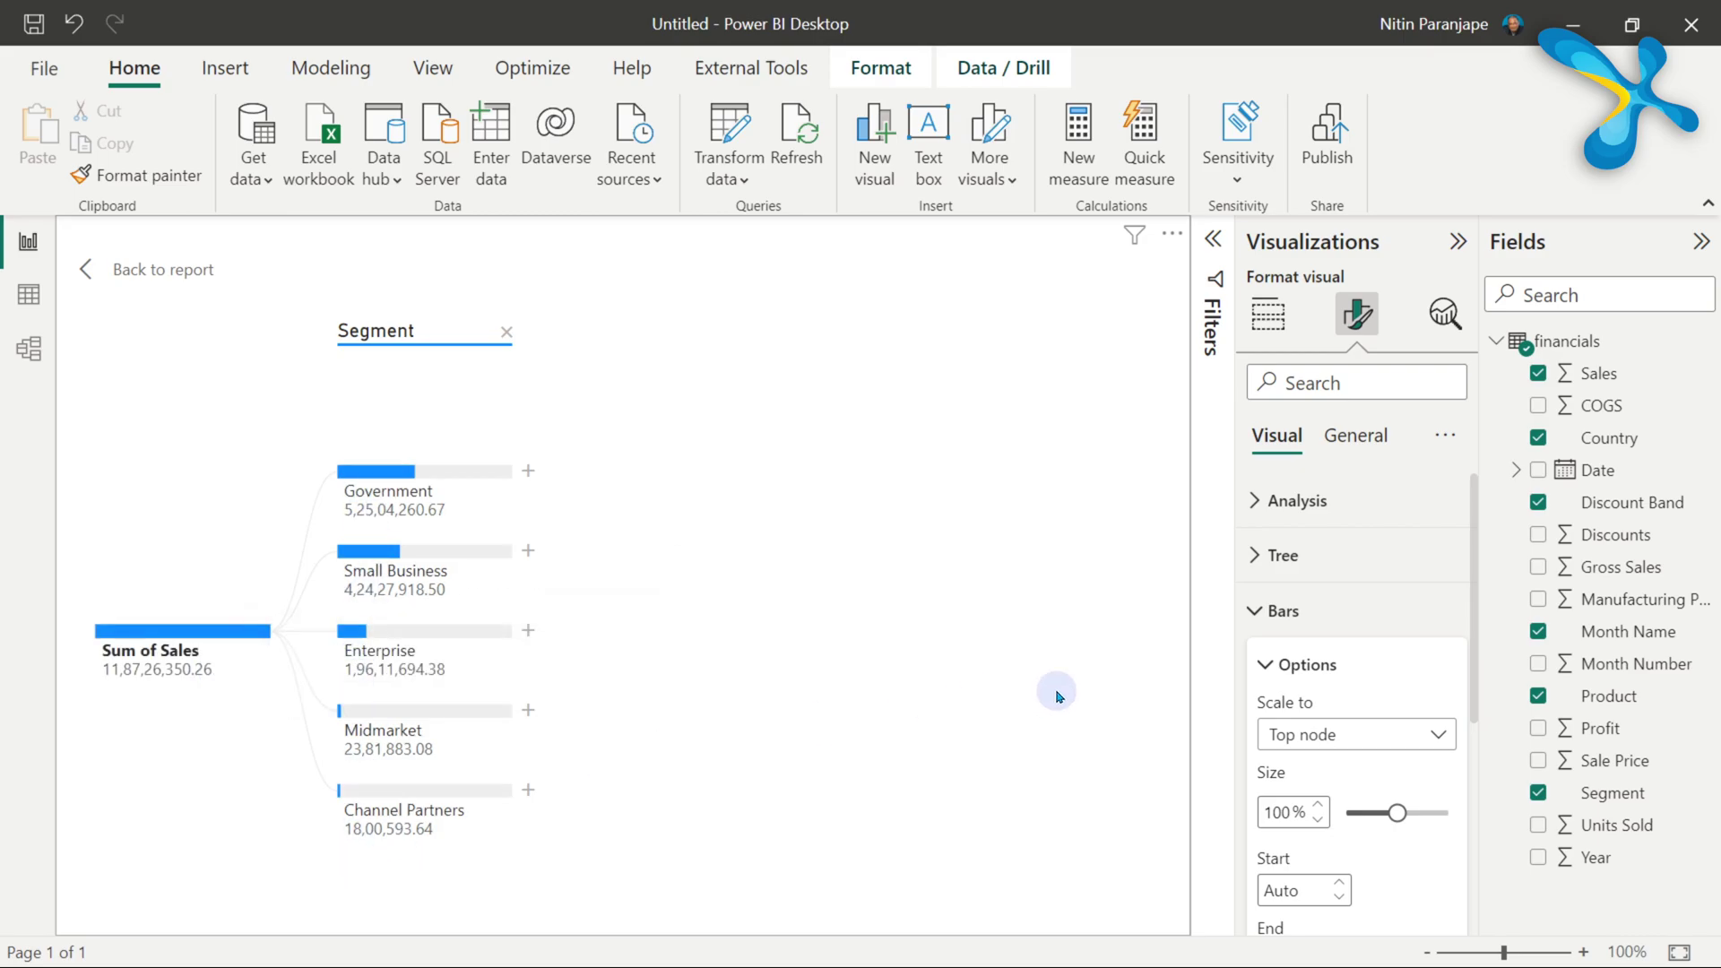
pyautogui.click(1320, 726)
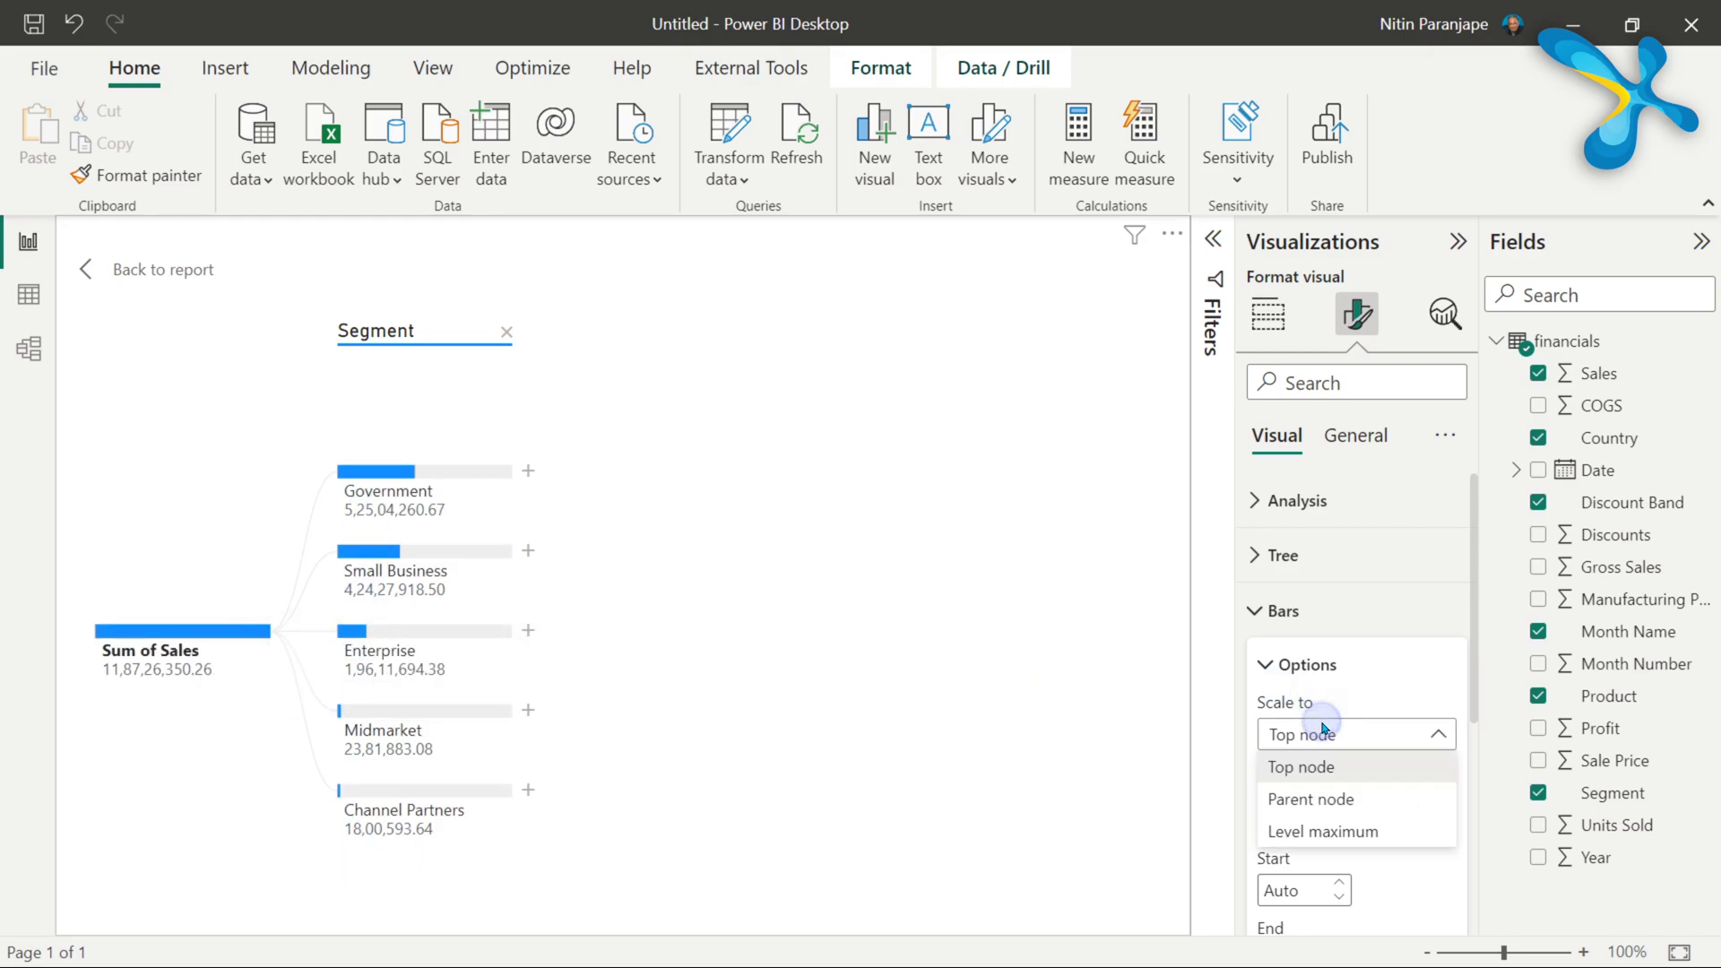
pyautogui.click(1318, 798)
pyautogui.click(1336, 732)
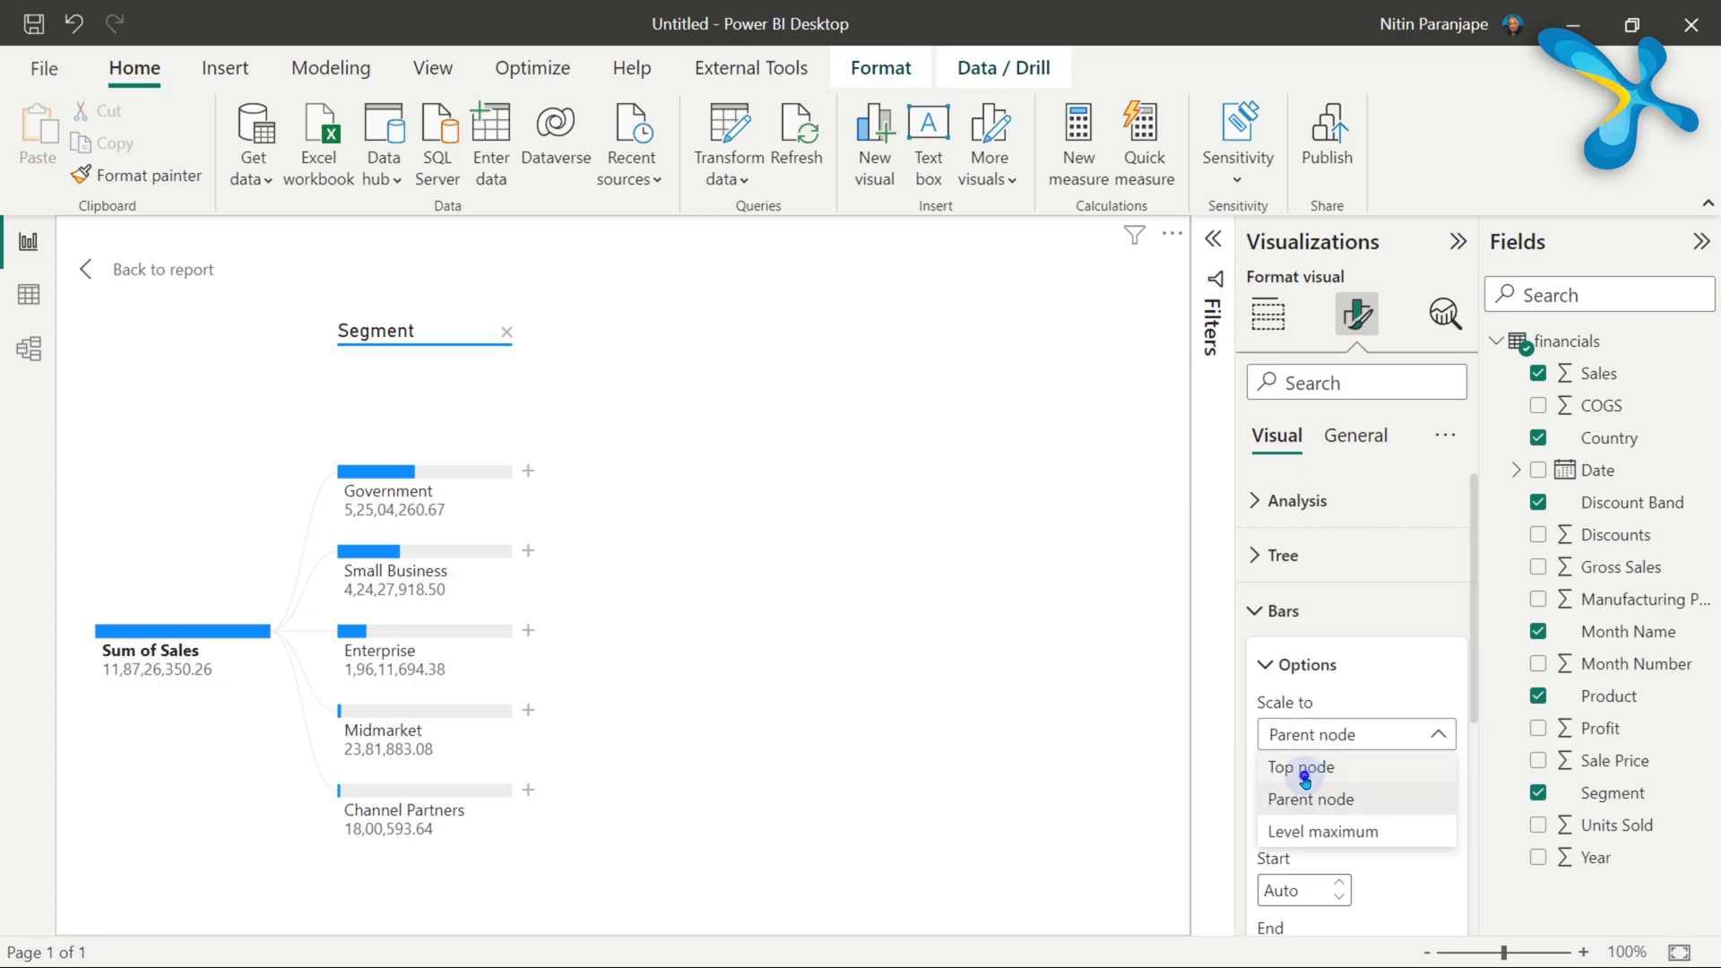
pyautogui.click(1305, 777)
pyautogui.click(1314, 732)
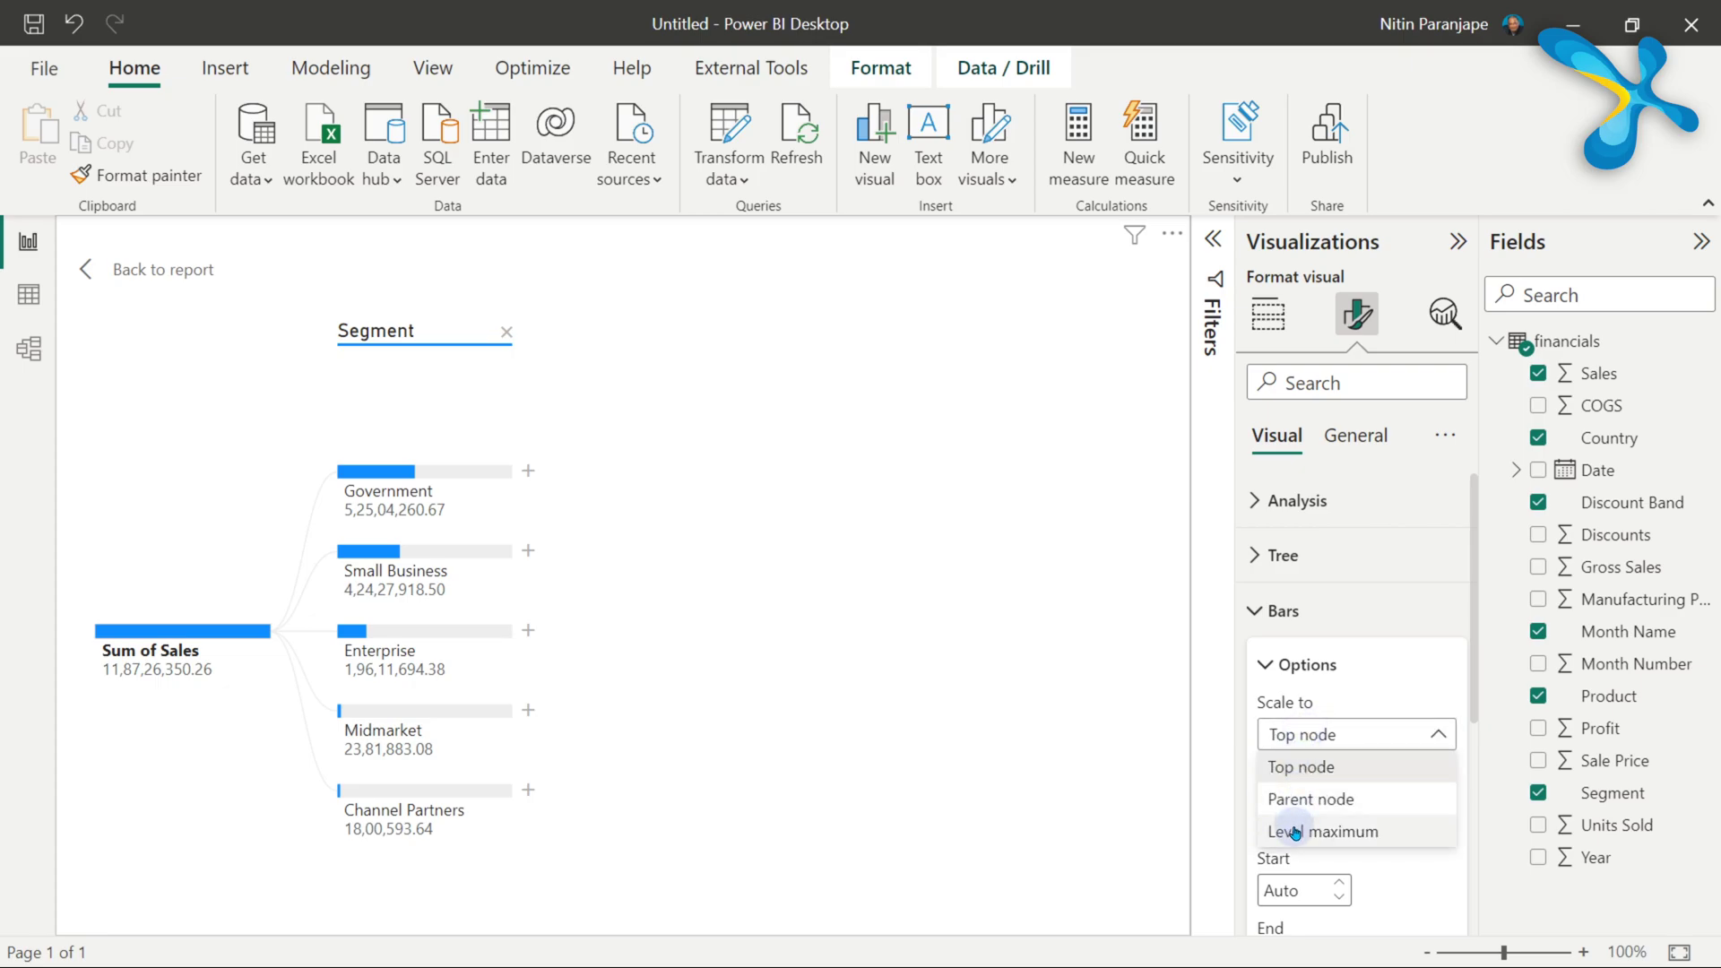
pyautogui.click(1295, 832)
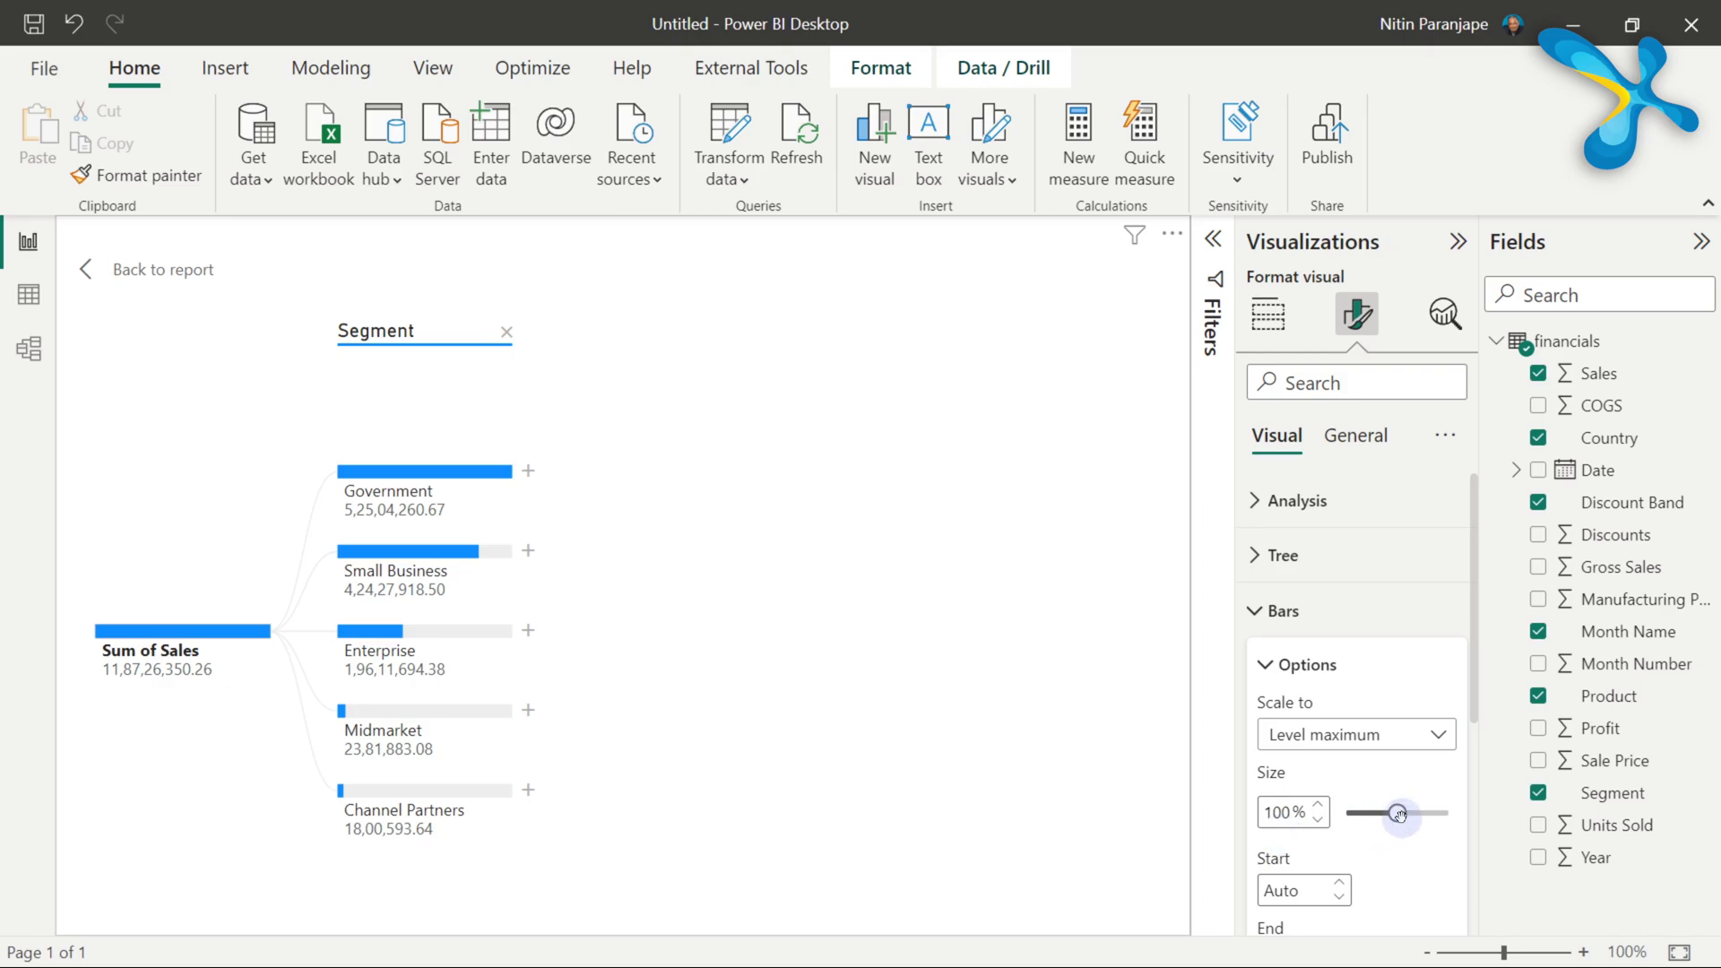
# Step: Reduce the size of the tree's bars to 64% and collapse the bar options
pyautogui.moveTo(1399, 814); pyautogui.dragTo(1361, 827)
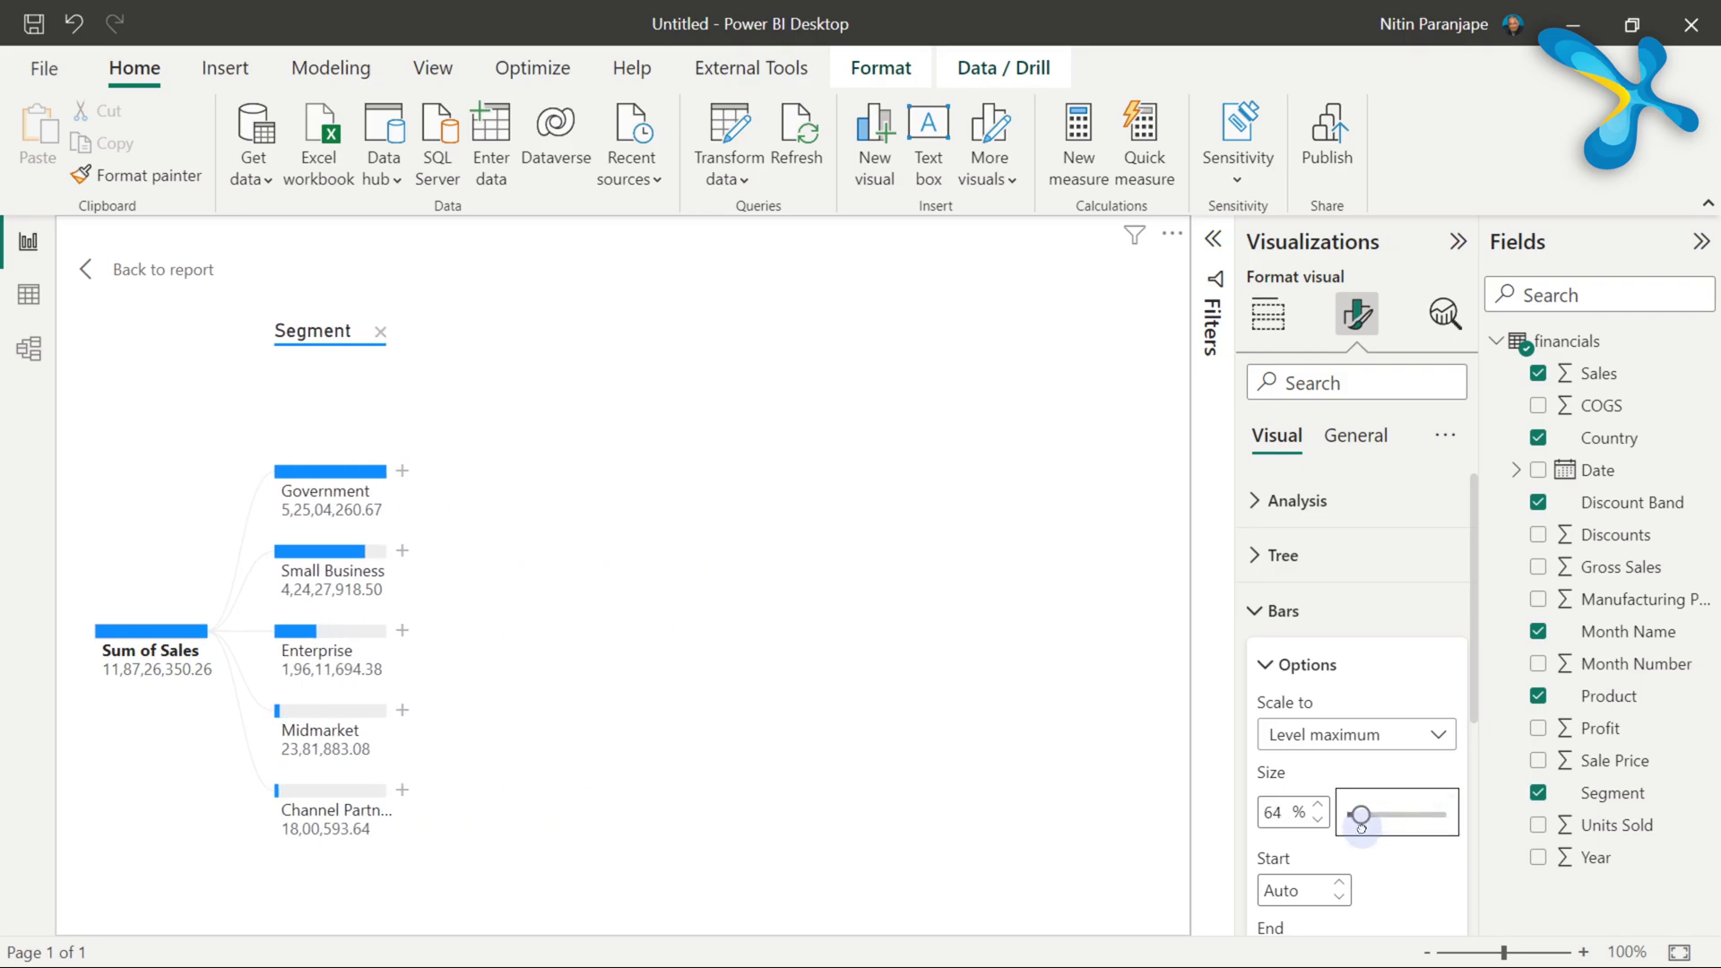
pyautogui.click(1295, 664)
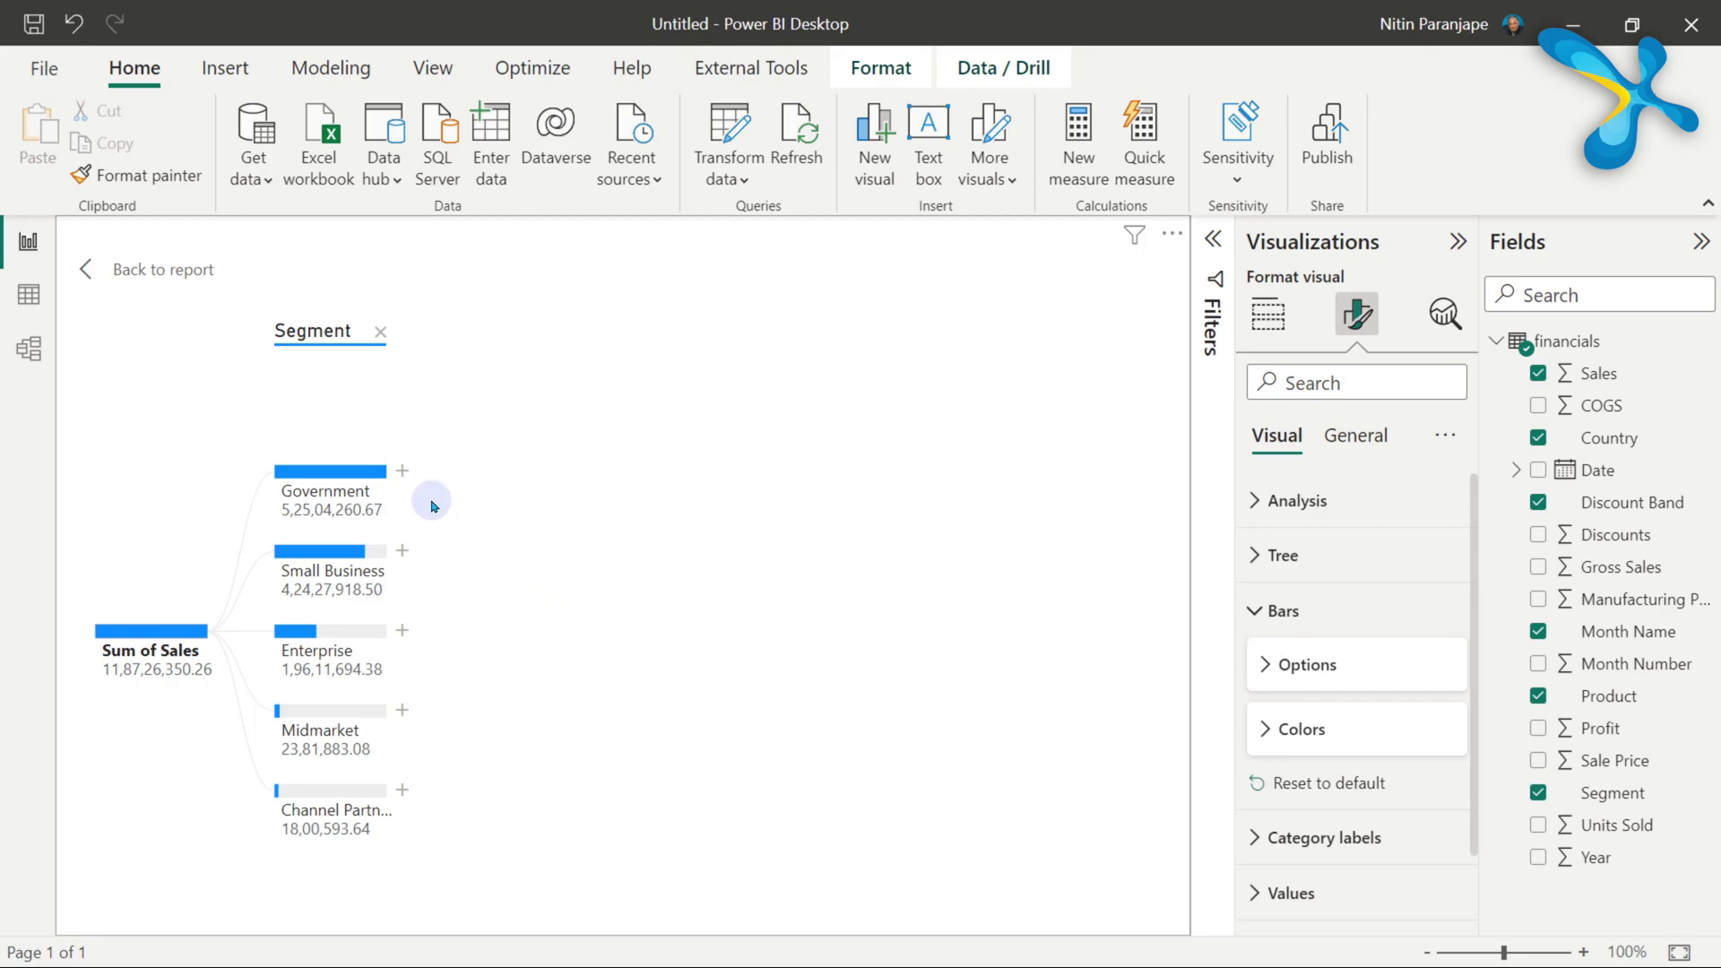
# Step: Break down the Government segment by Product and its Amarilla product by Discount Band
pyautogui.click(403, 472)
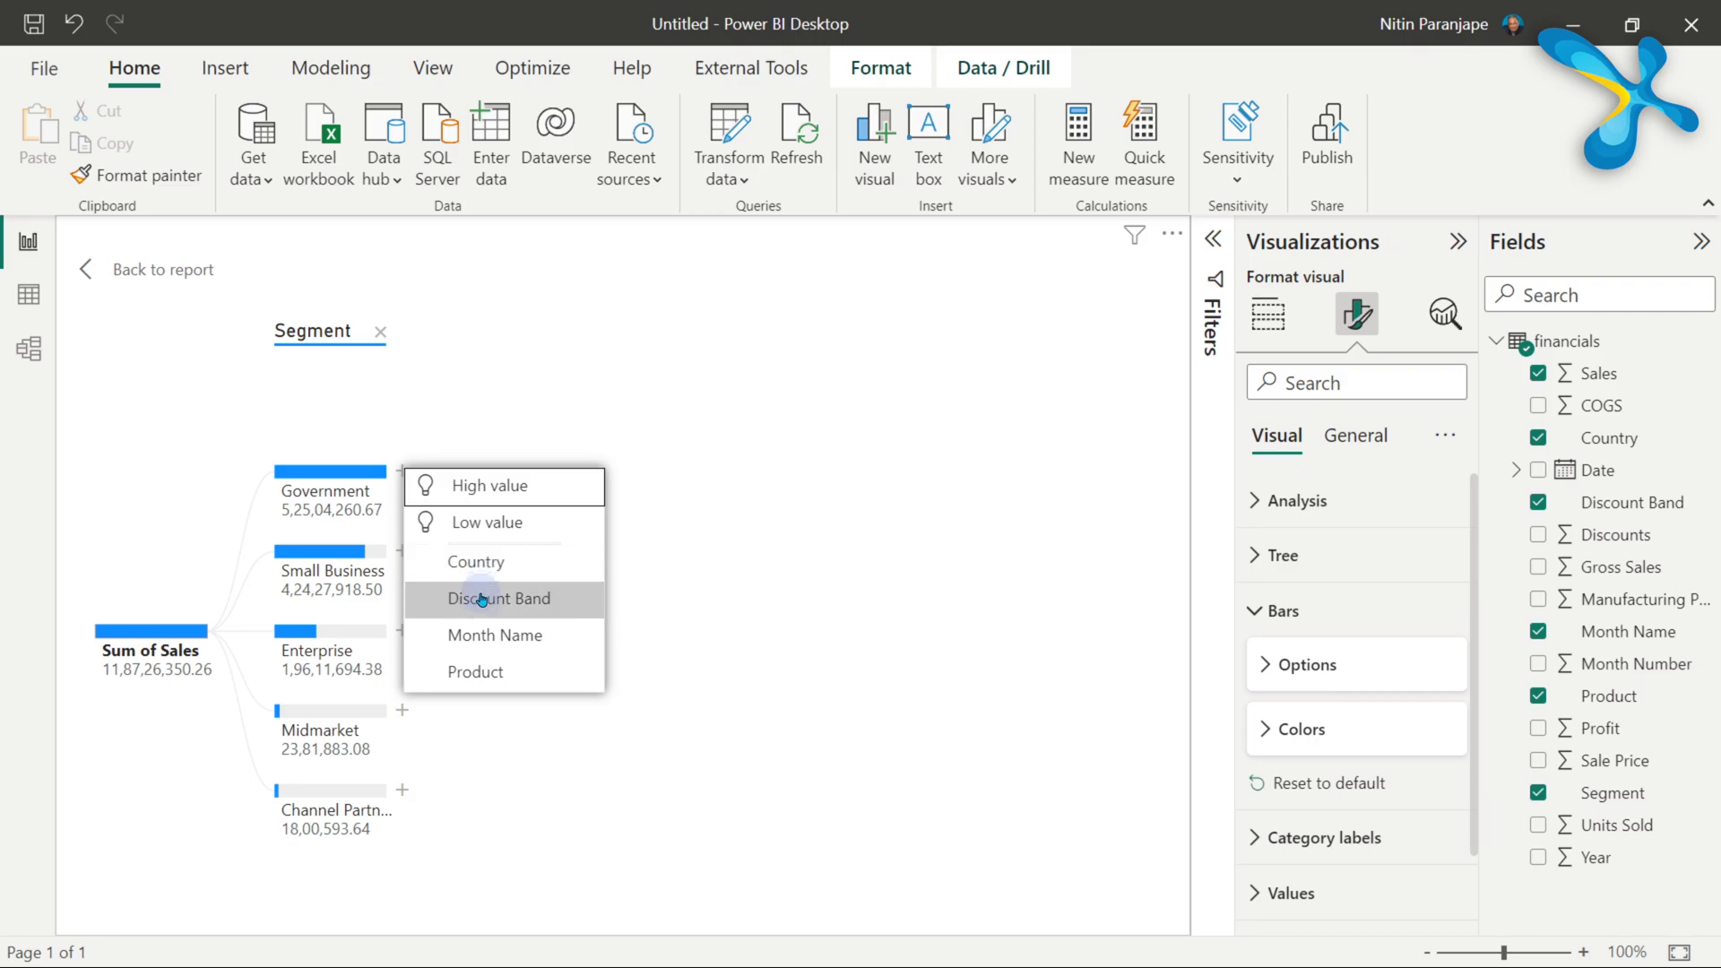
pyautogui.click(478, 672)
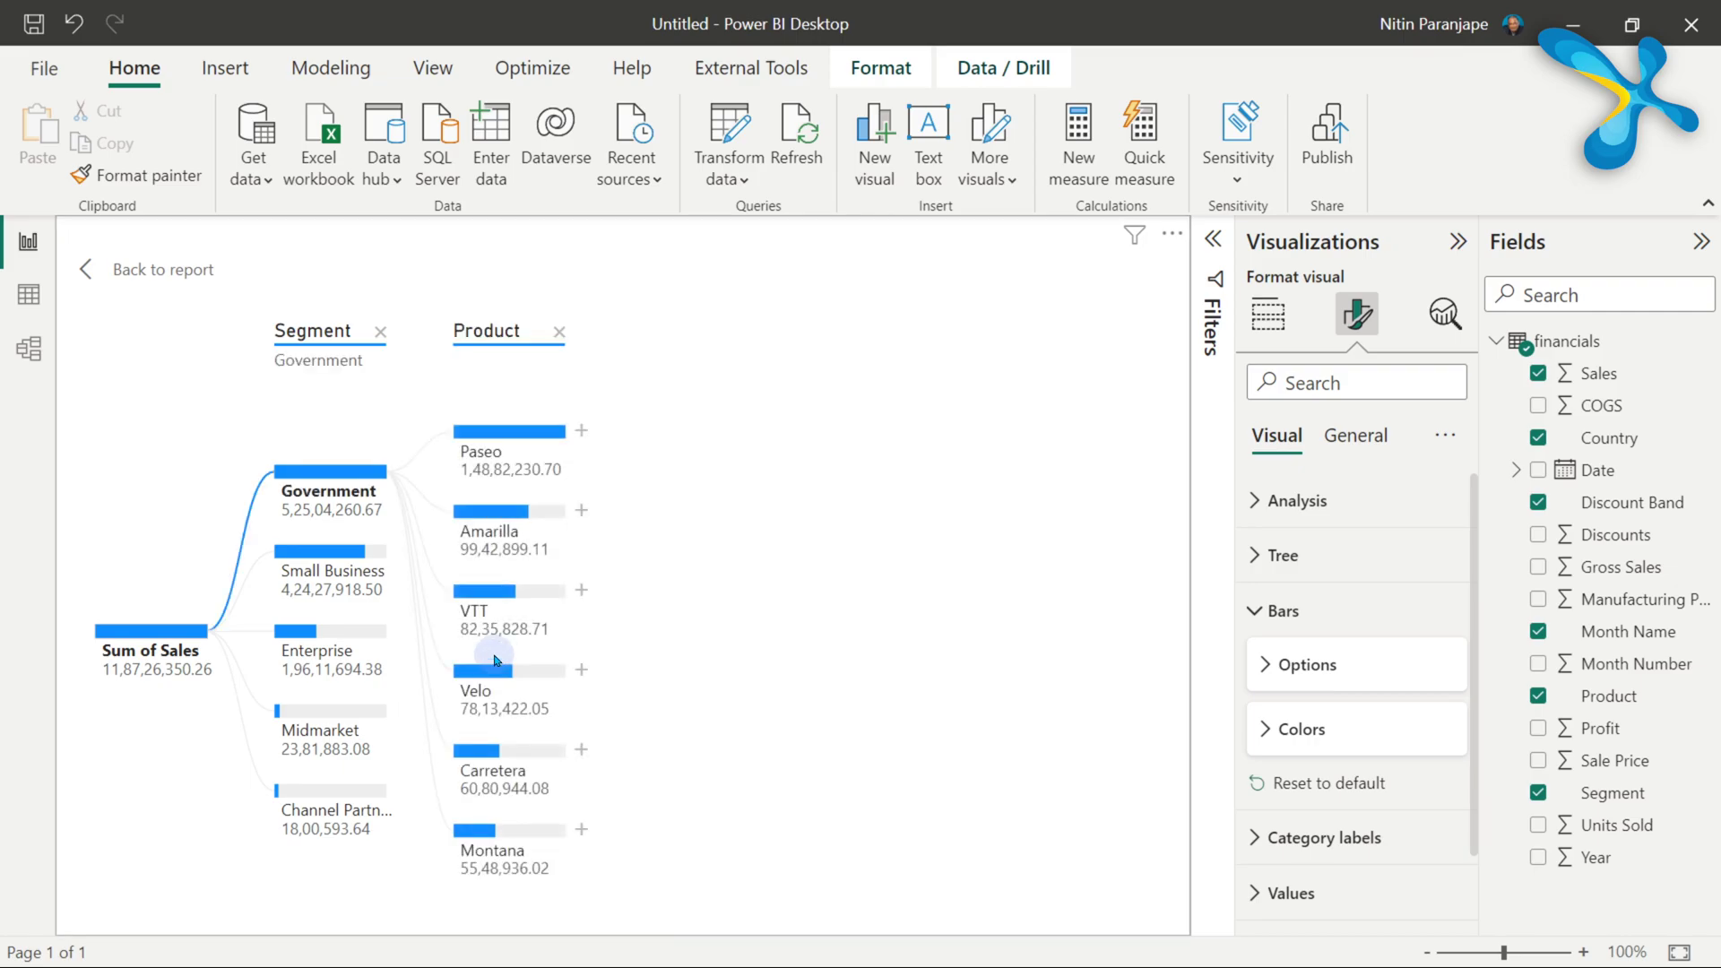
pyautogui.click(580, 513)
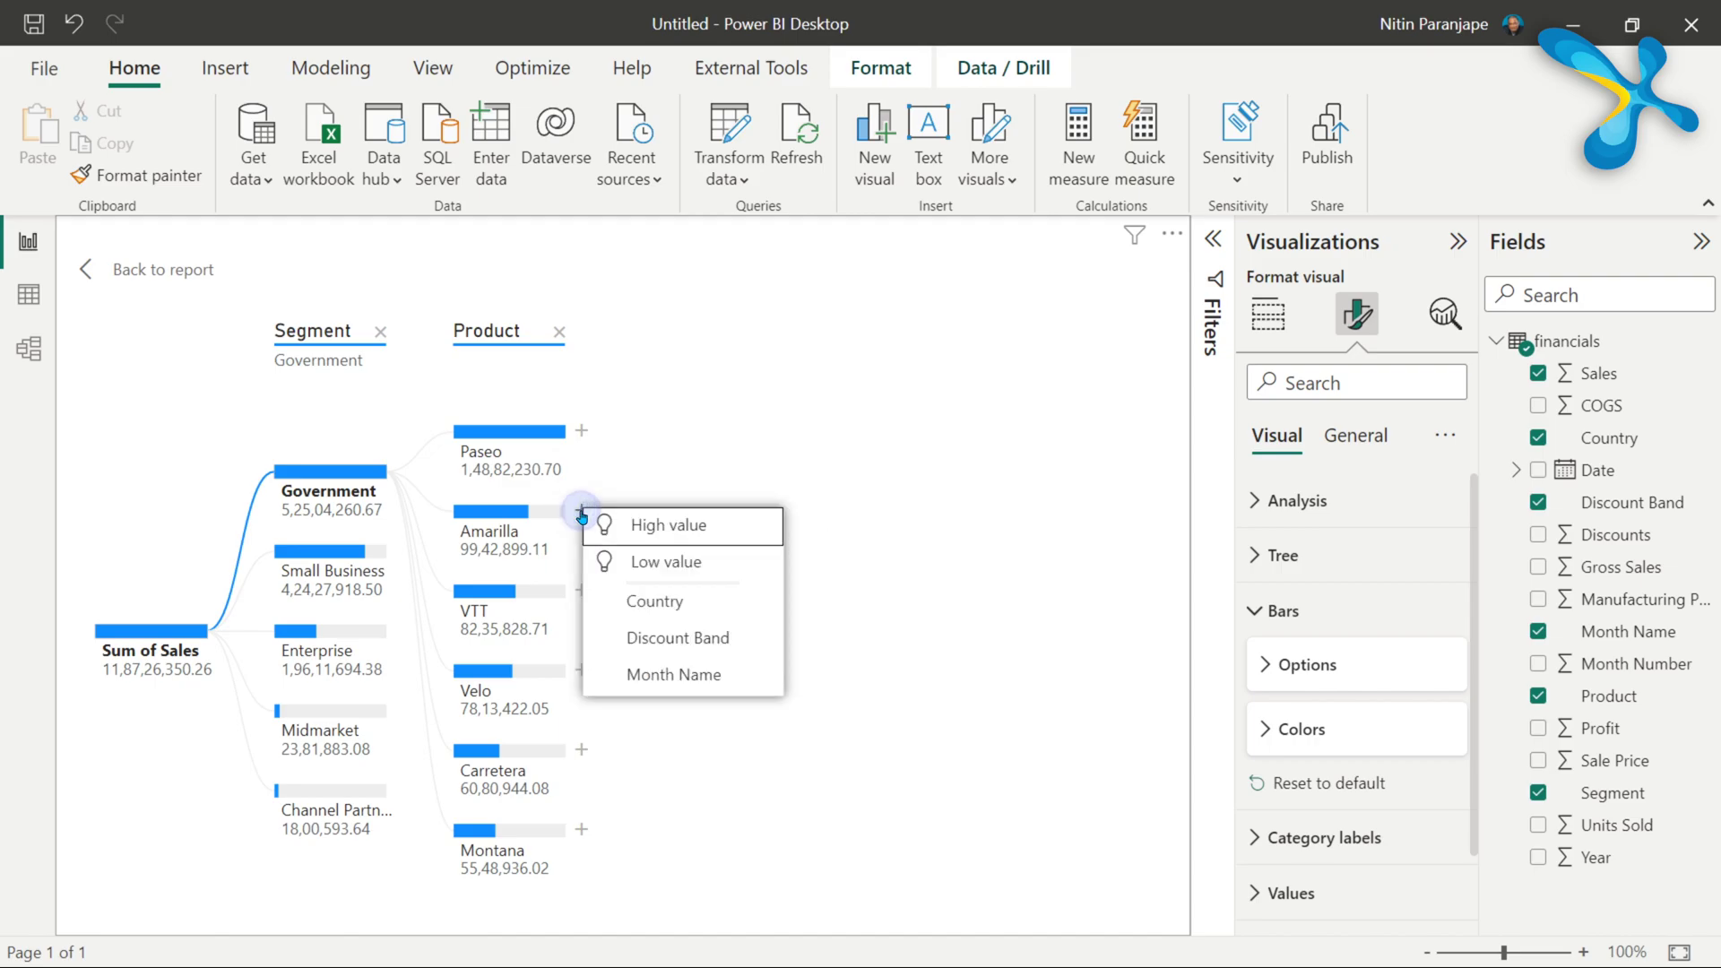
pyautogui.click(657, 638)
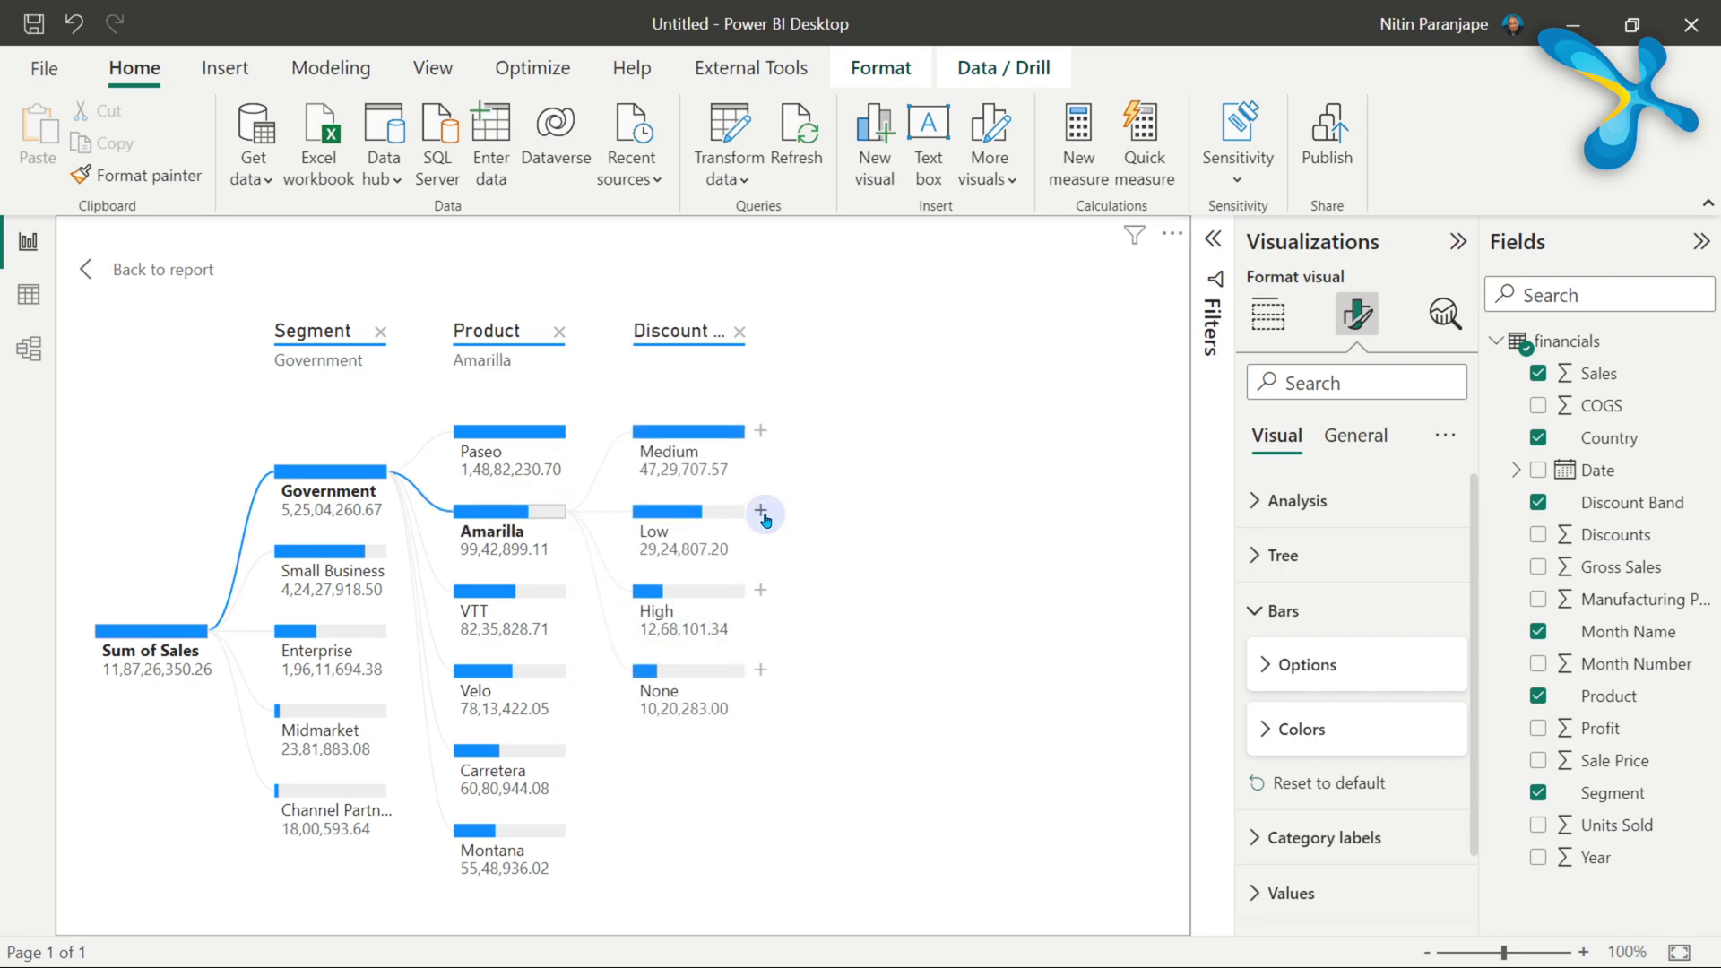
# Step: Break down Amarilla's Low discount band by Country and Mexico by Month Name
pyautogui.click(760, 514)
pyautogui.click(829, 603)
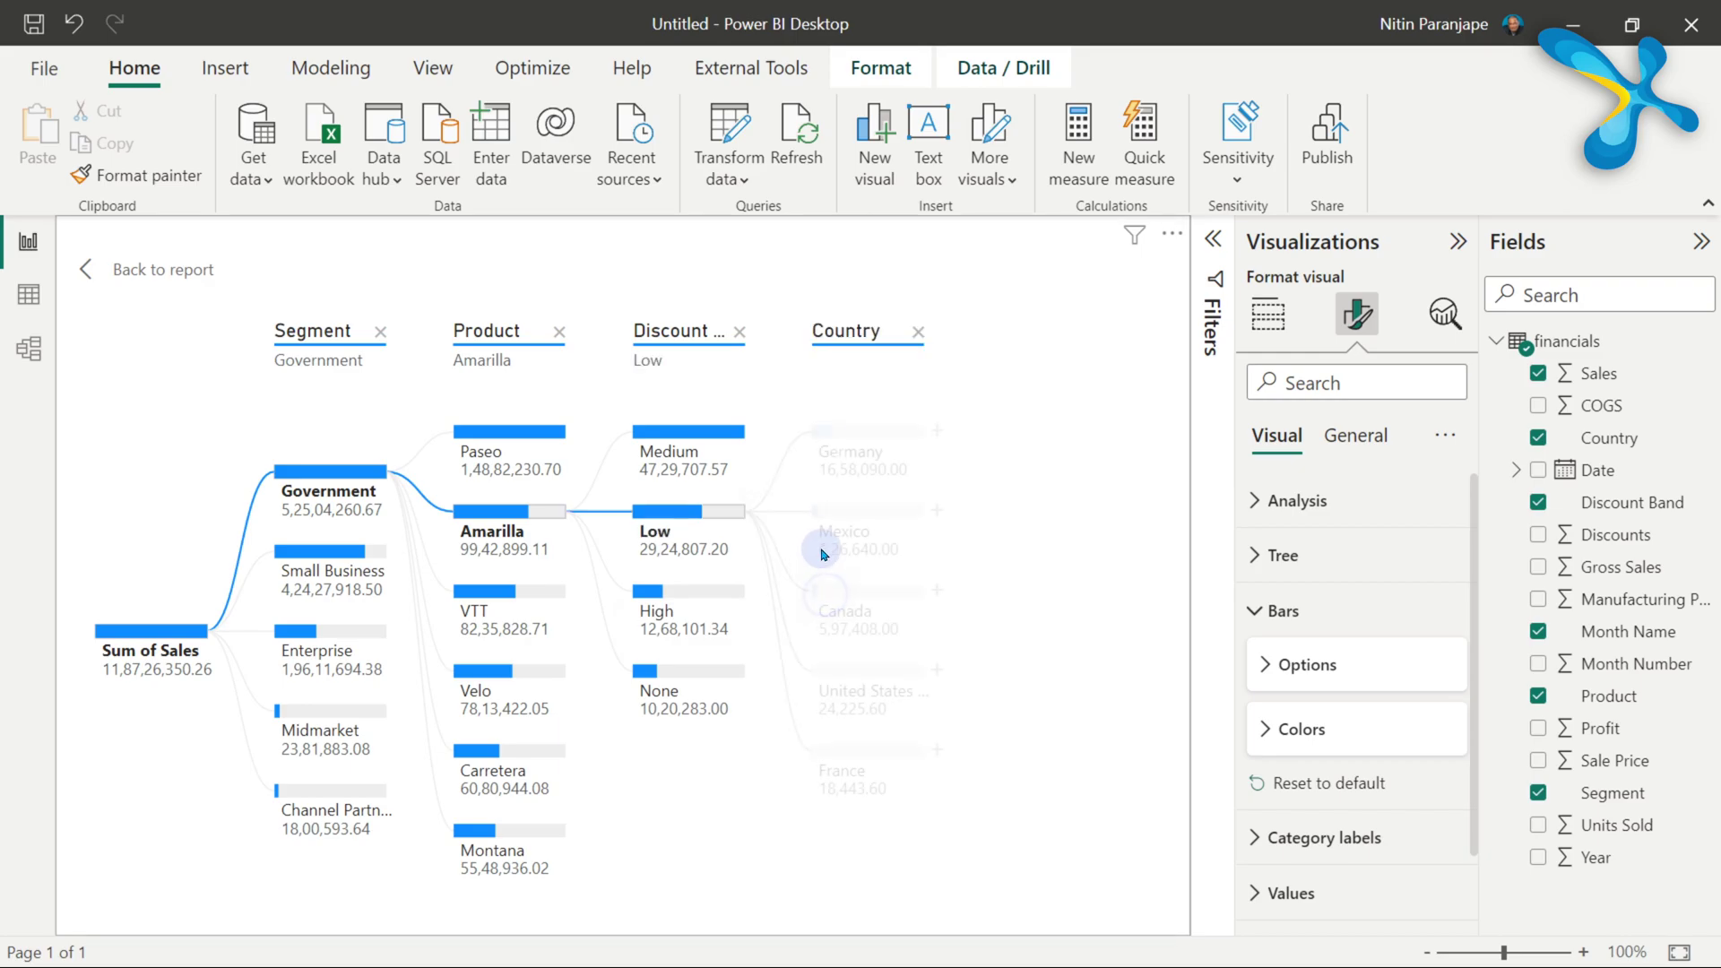
pyautogui.click(938, 511)
pyautogui.click(993, 599)
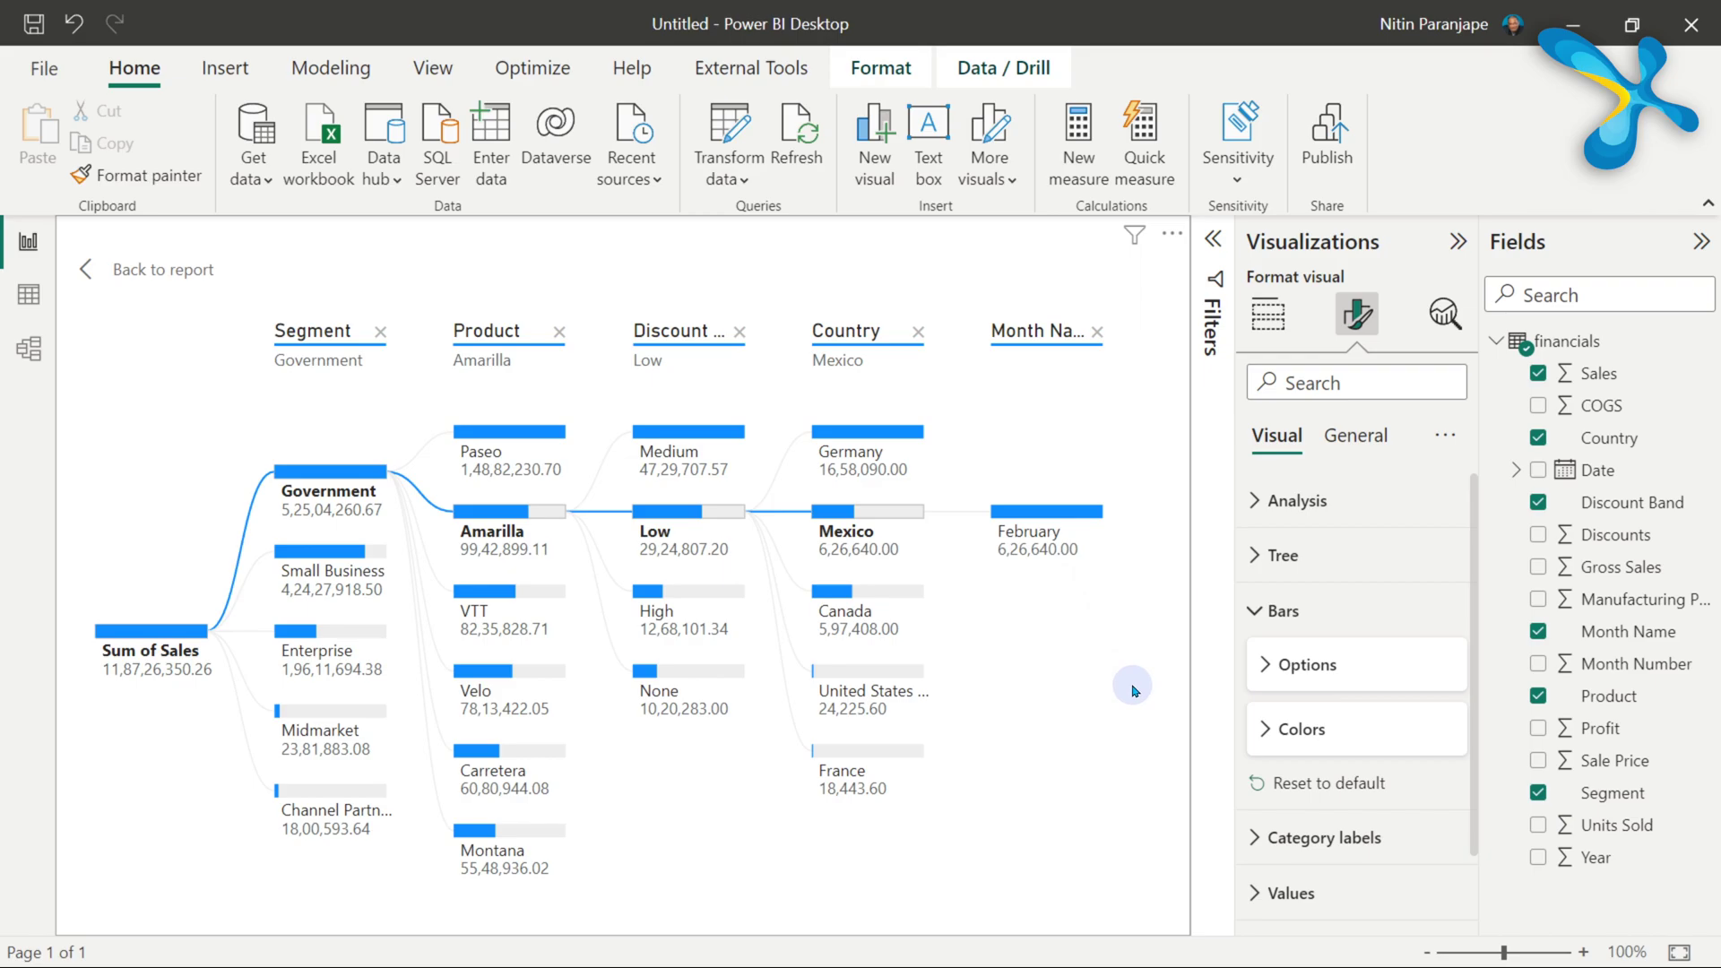
# Step: Switch the expanded path of the tree to Germany and to the Medium discount band
pyautogui.moveTo(834, 441)
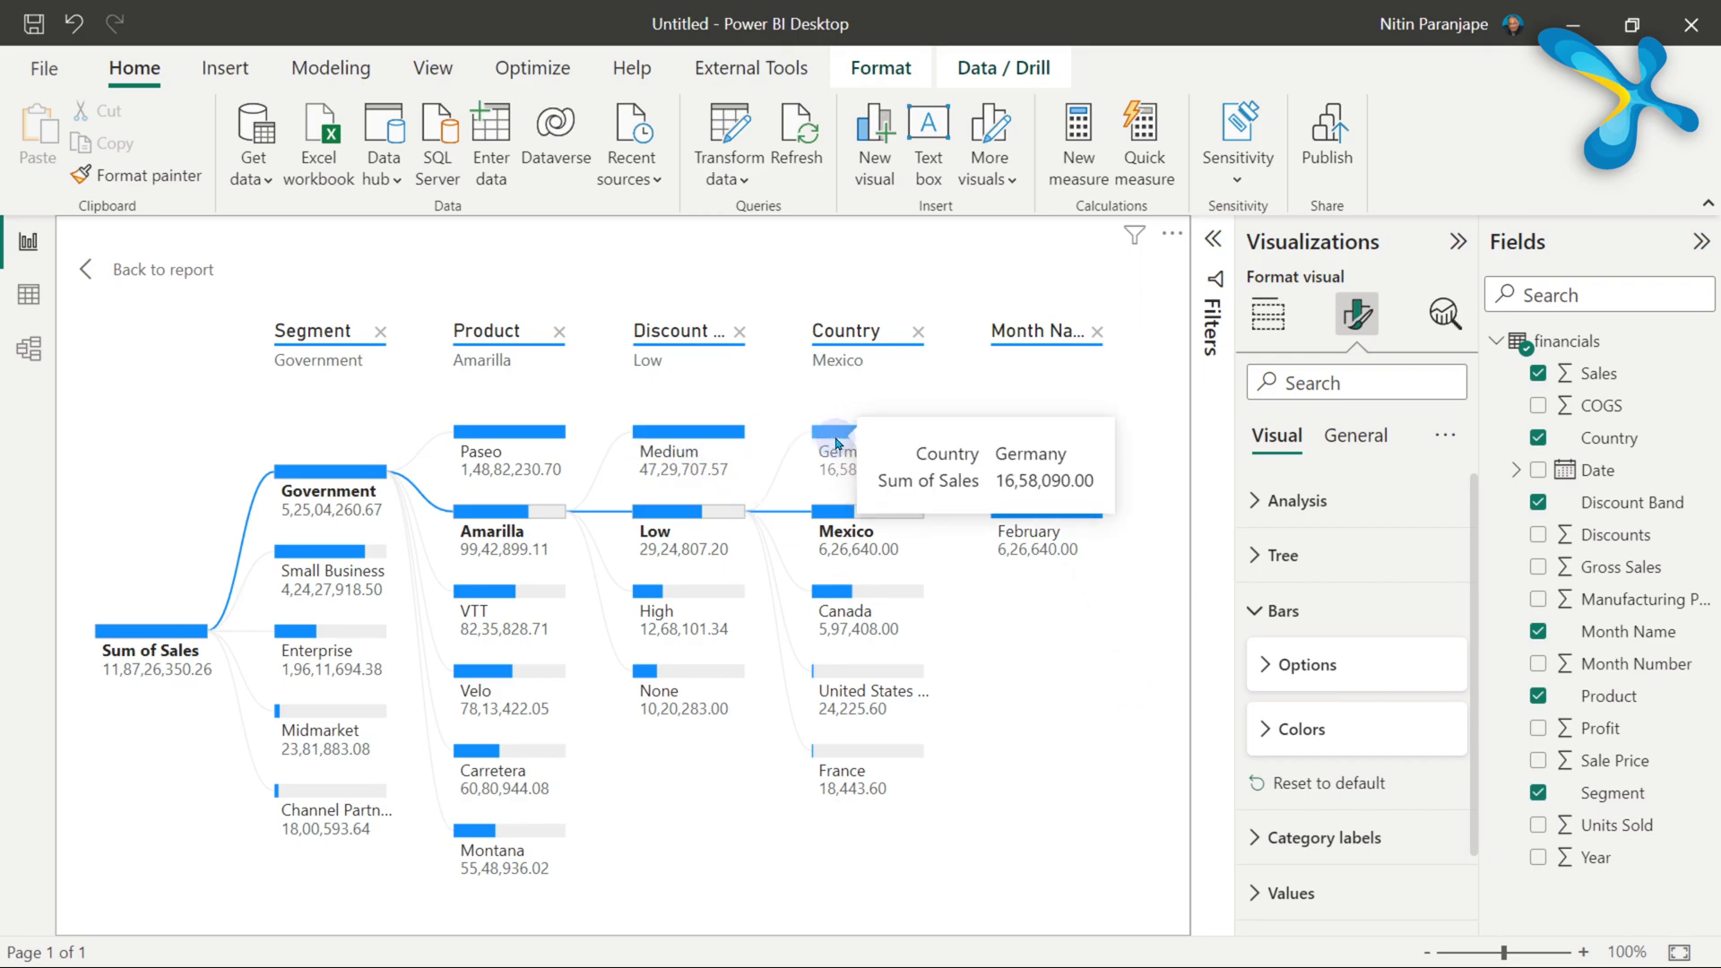
pyautogui.click(859, 437)
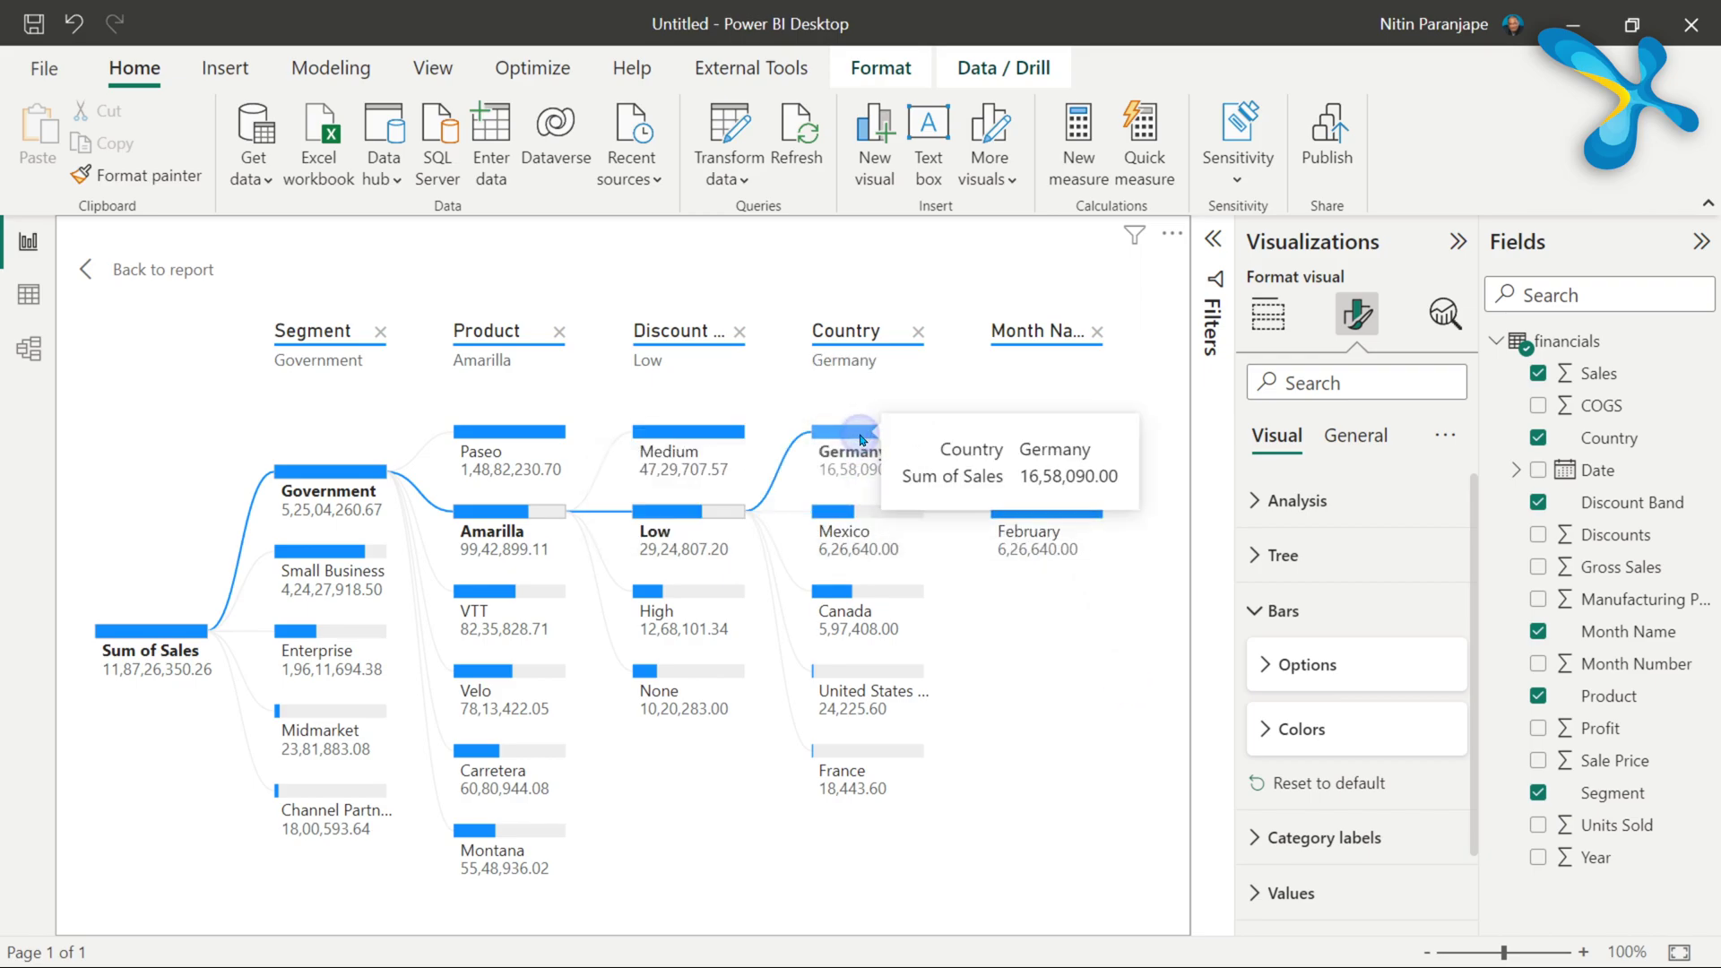
pyautogui.moveTo(1016, 519)
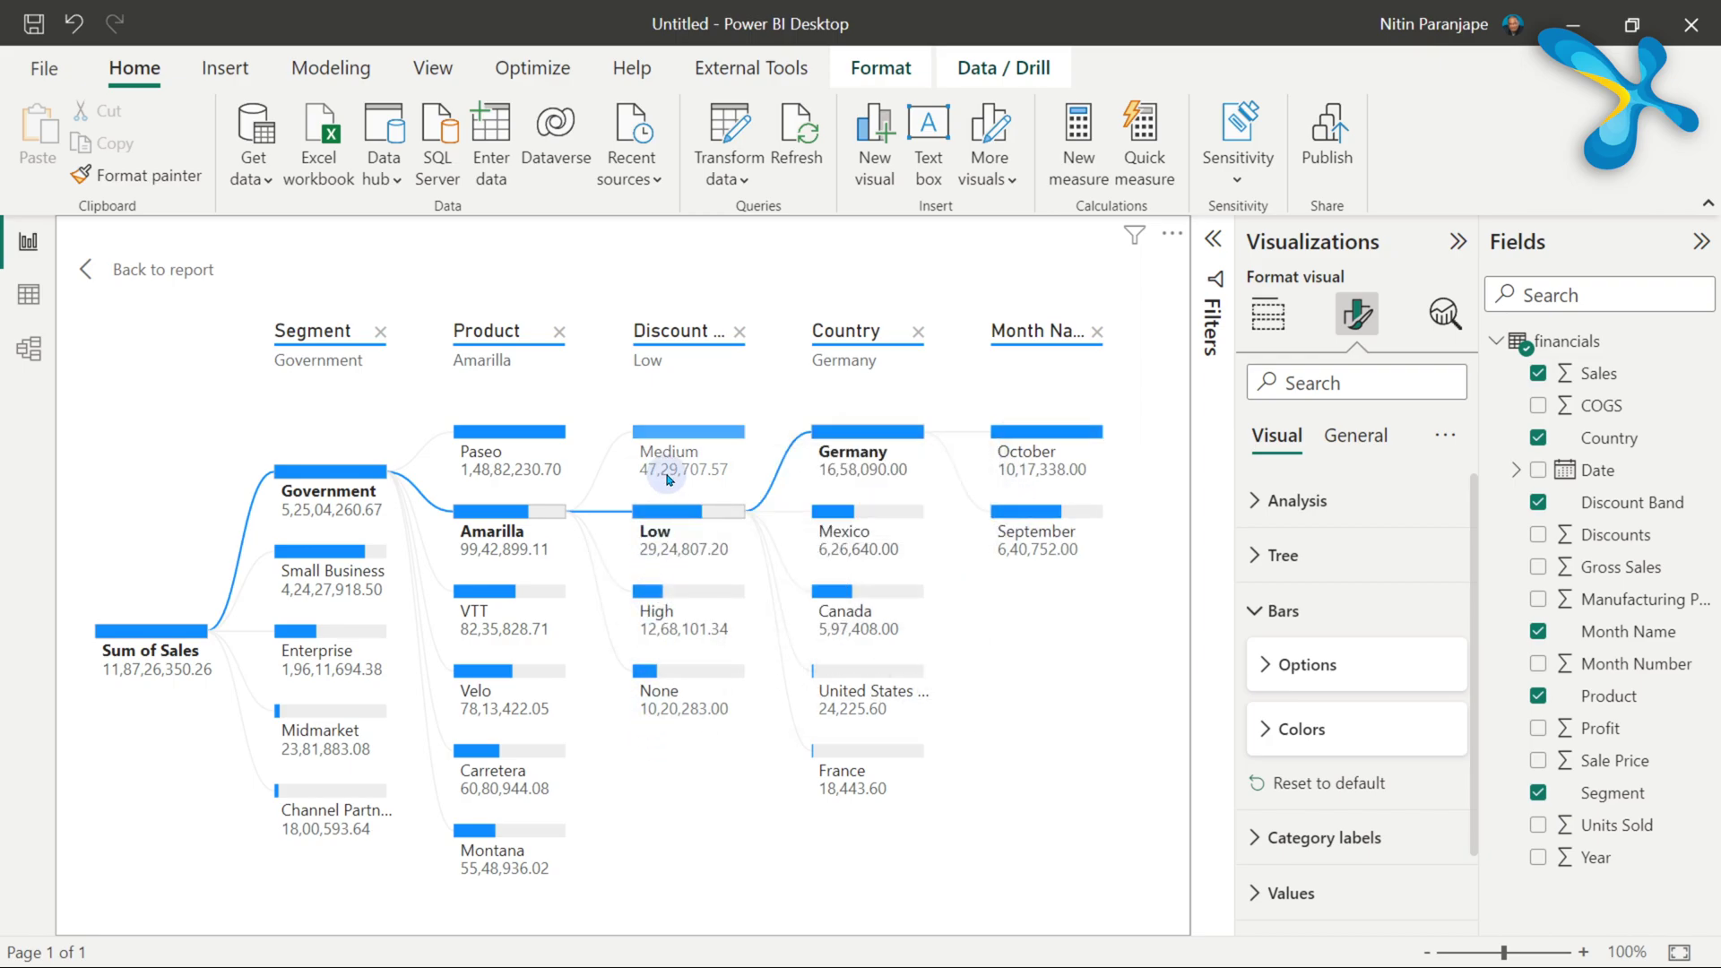
pyautogui.click(677, 446)
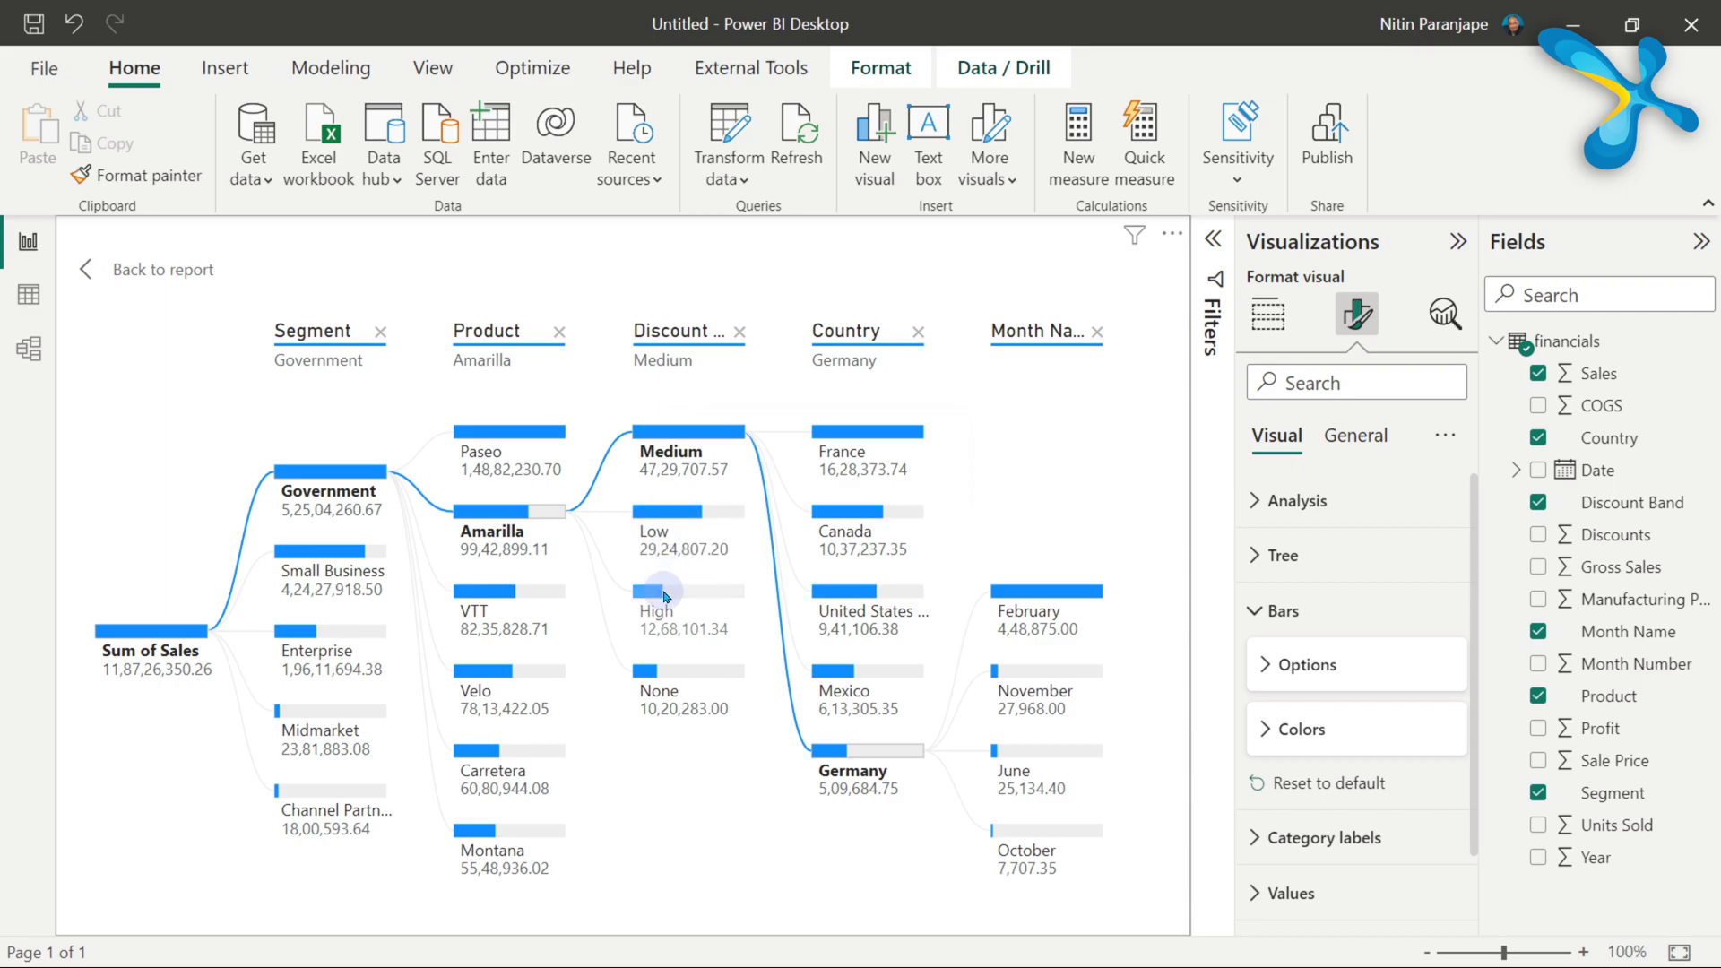
pyautogui.moveTo(658, 596)
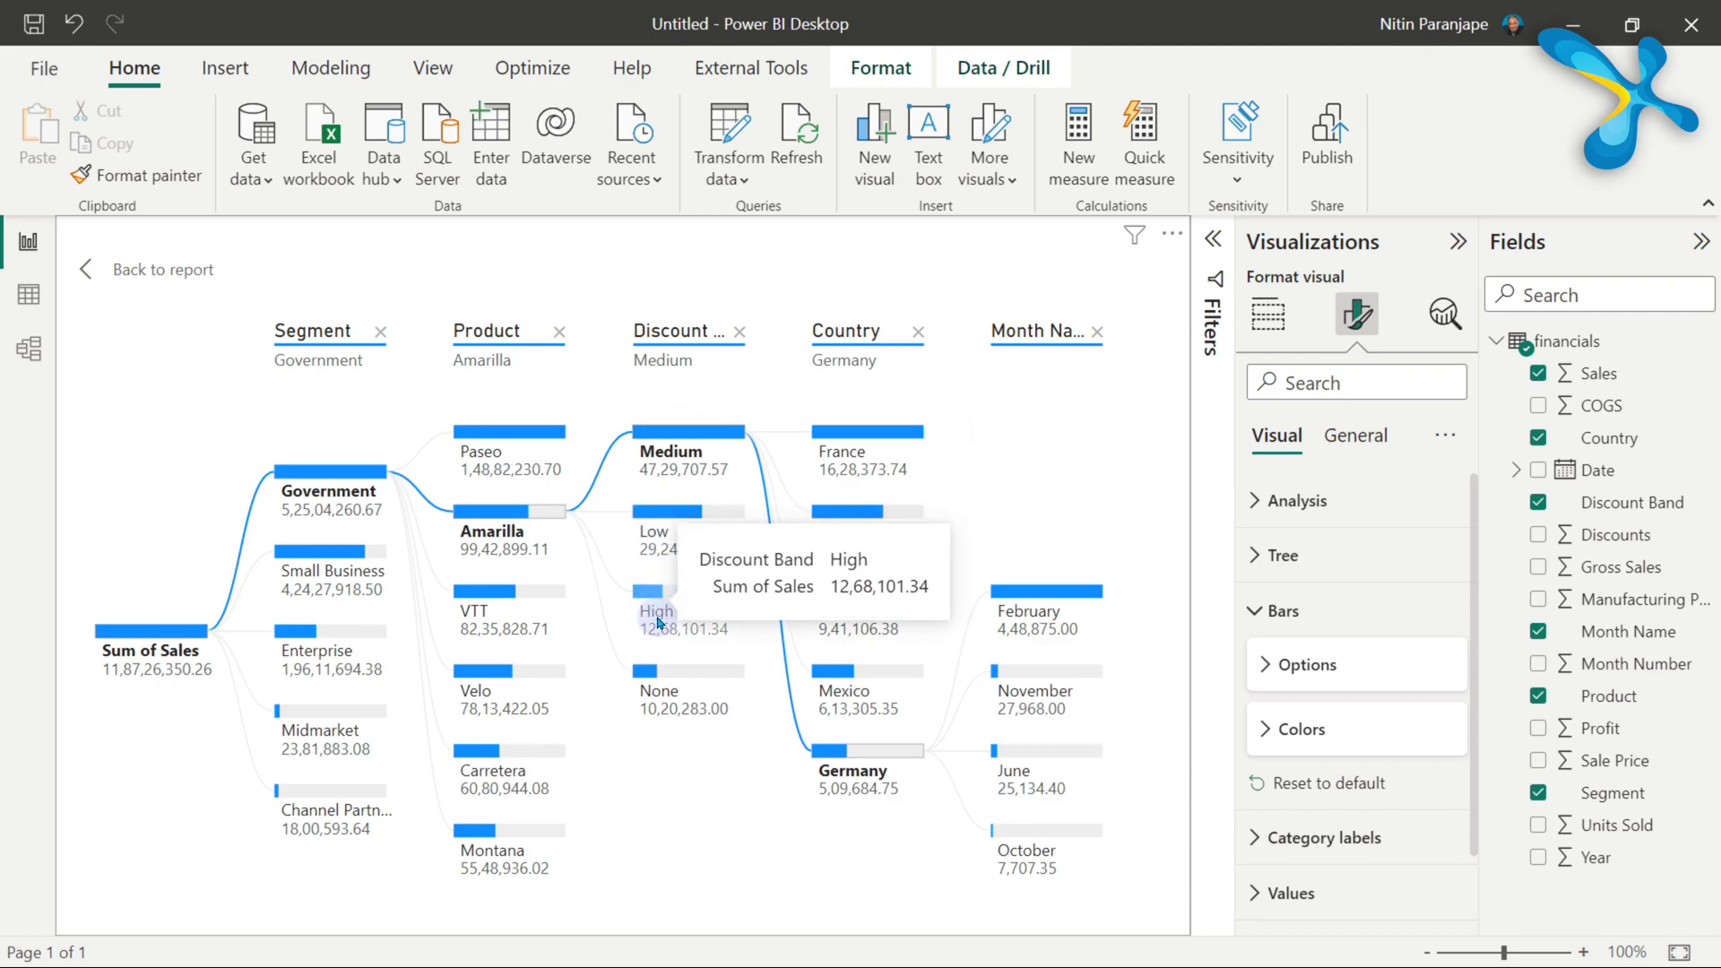
# Step: Switch the expanded path of the tree to the None discount band and to the Velo product
pyautogui.click(655, 674)
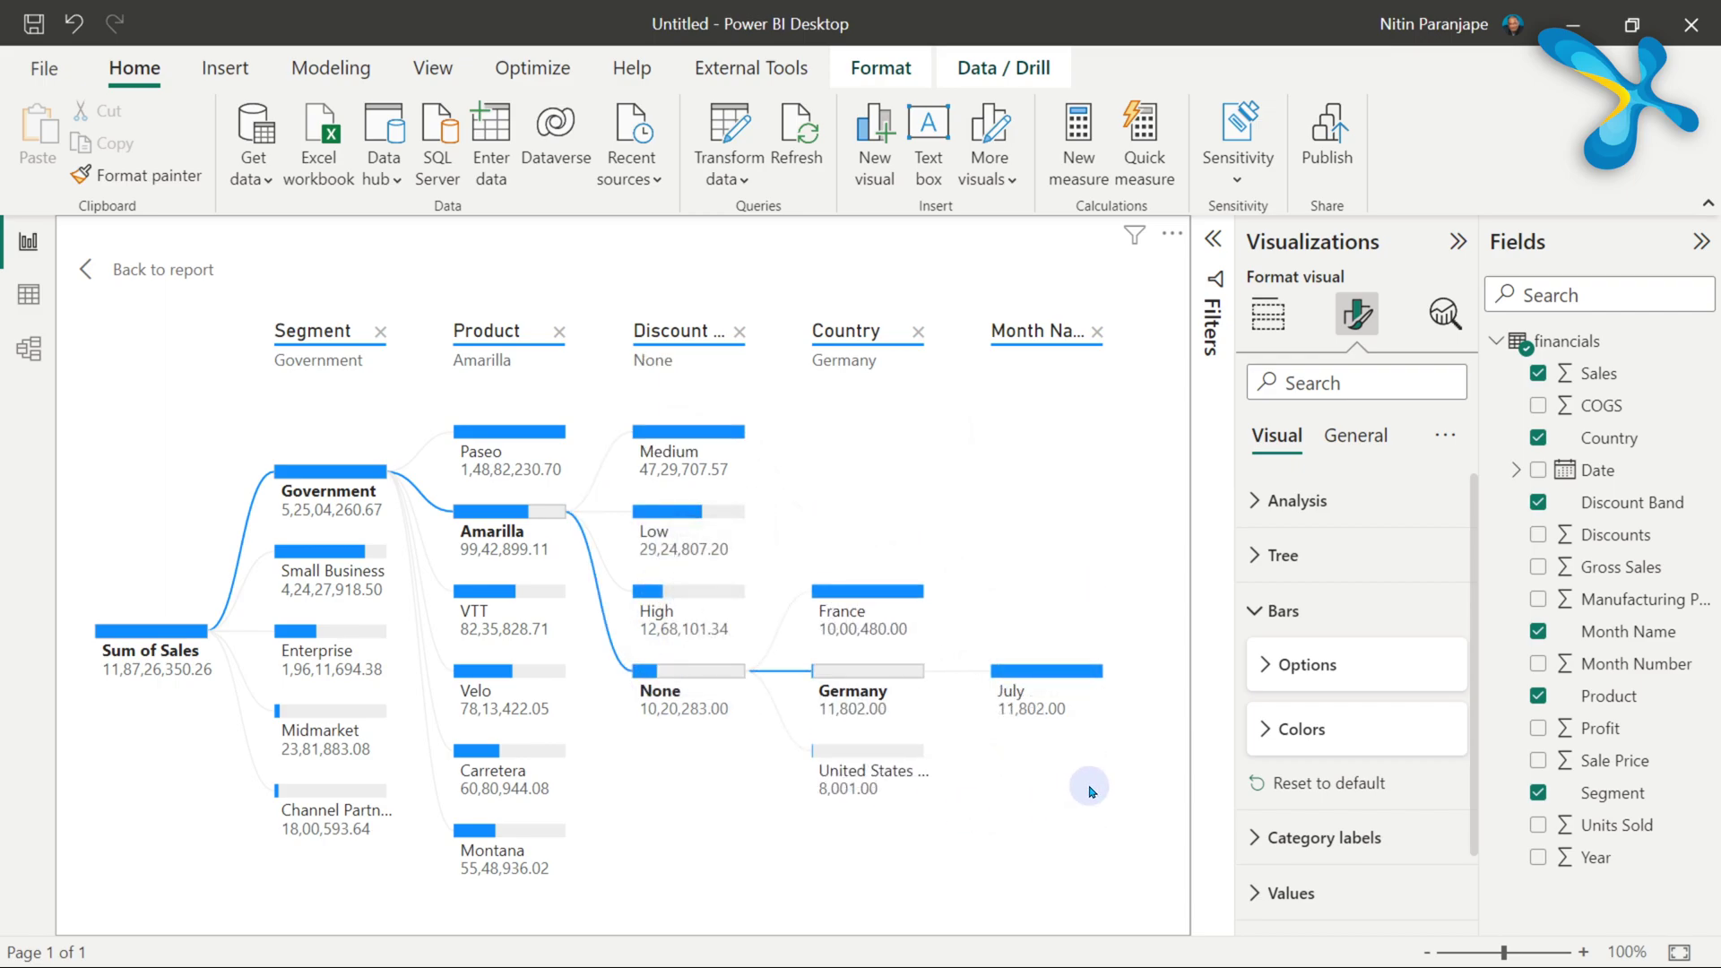
pyautogui.click(474, 675)
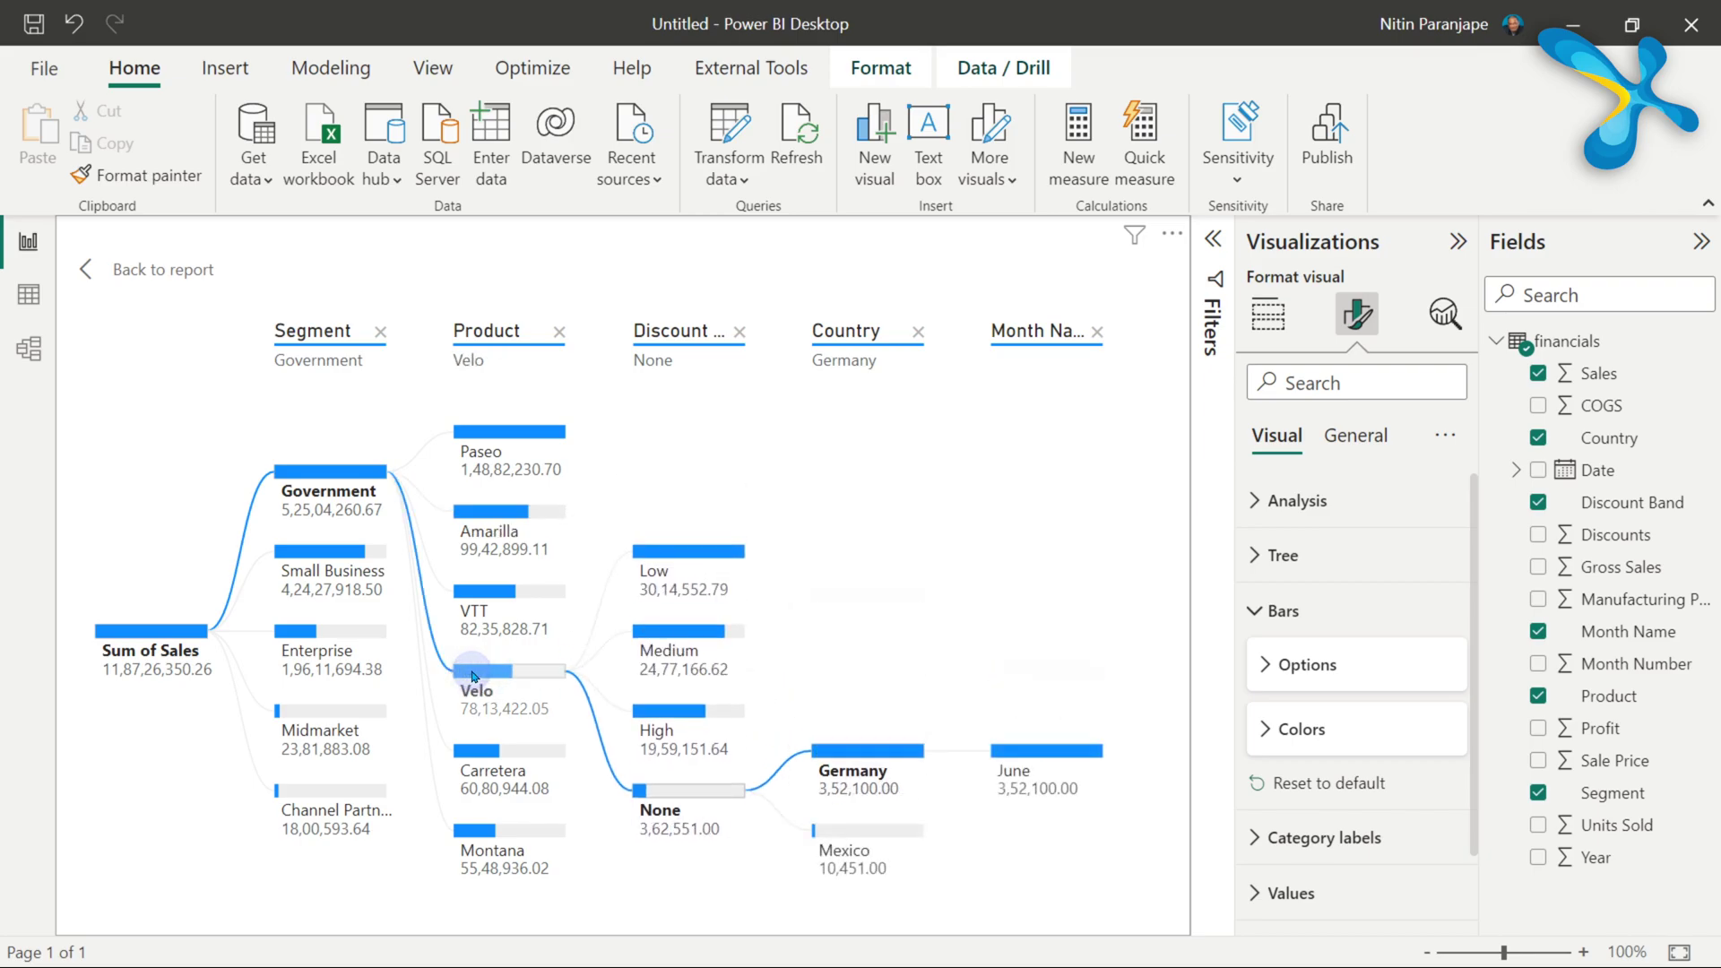
pyautogui.moveTo(473, 675)
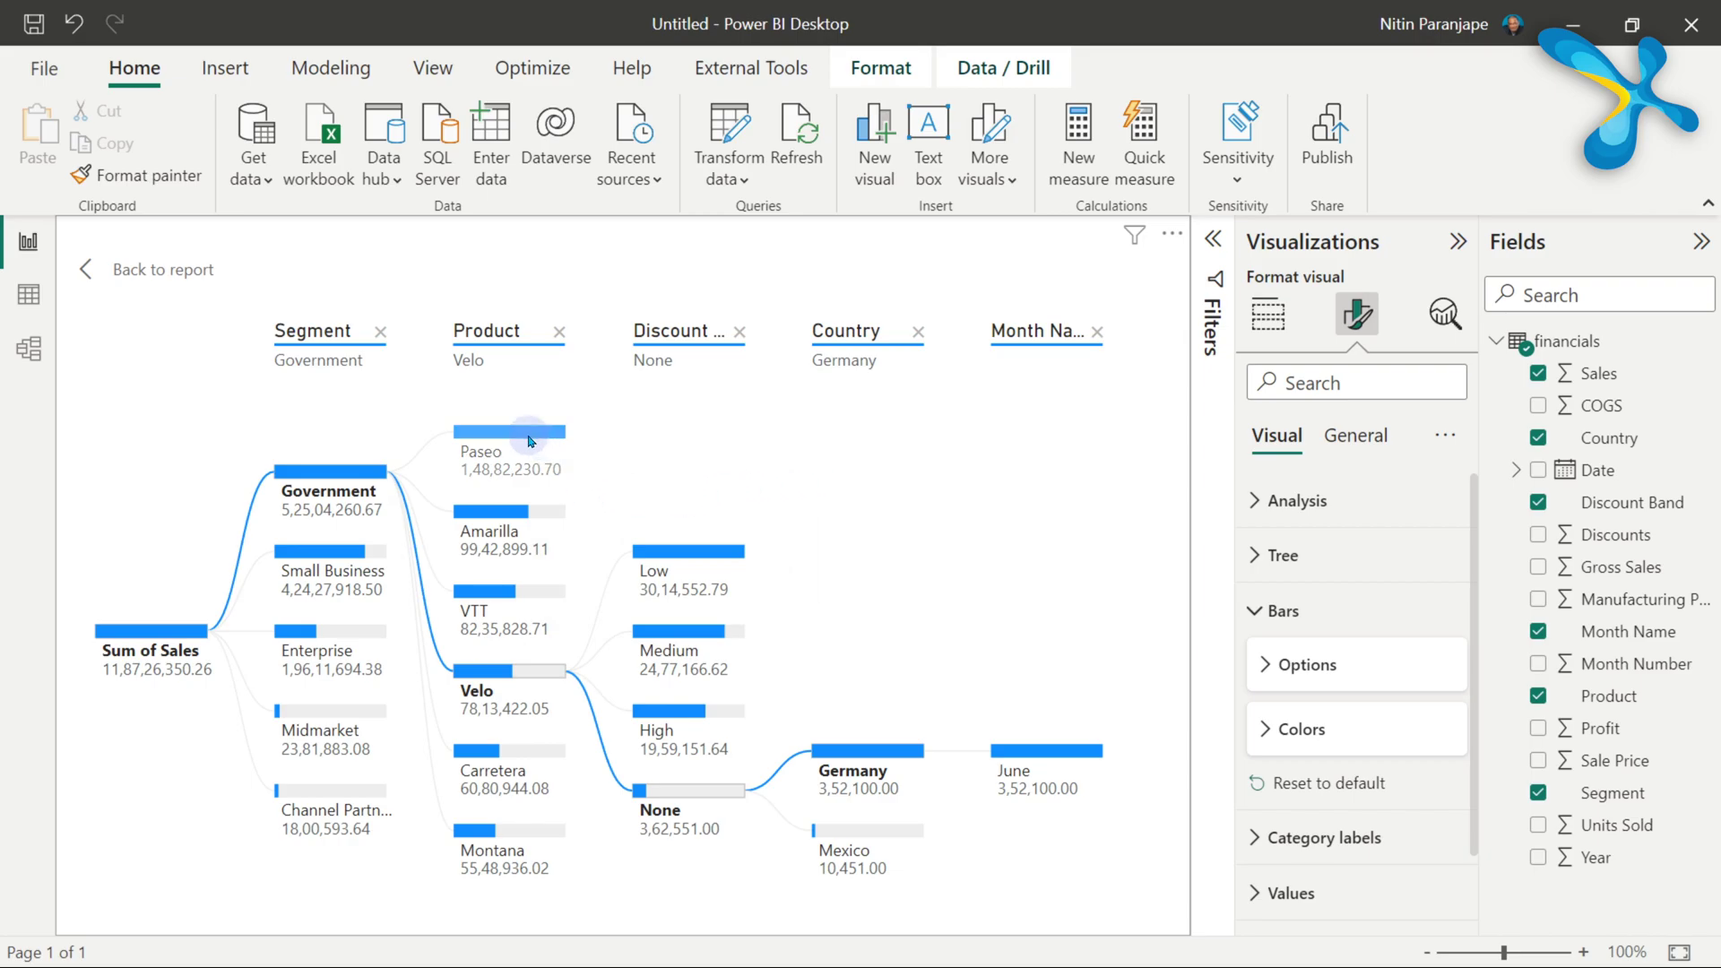
pyautogui.moveTo(530, 520)
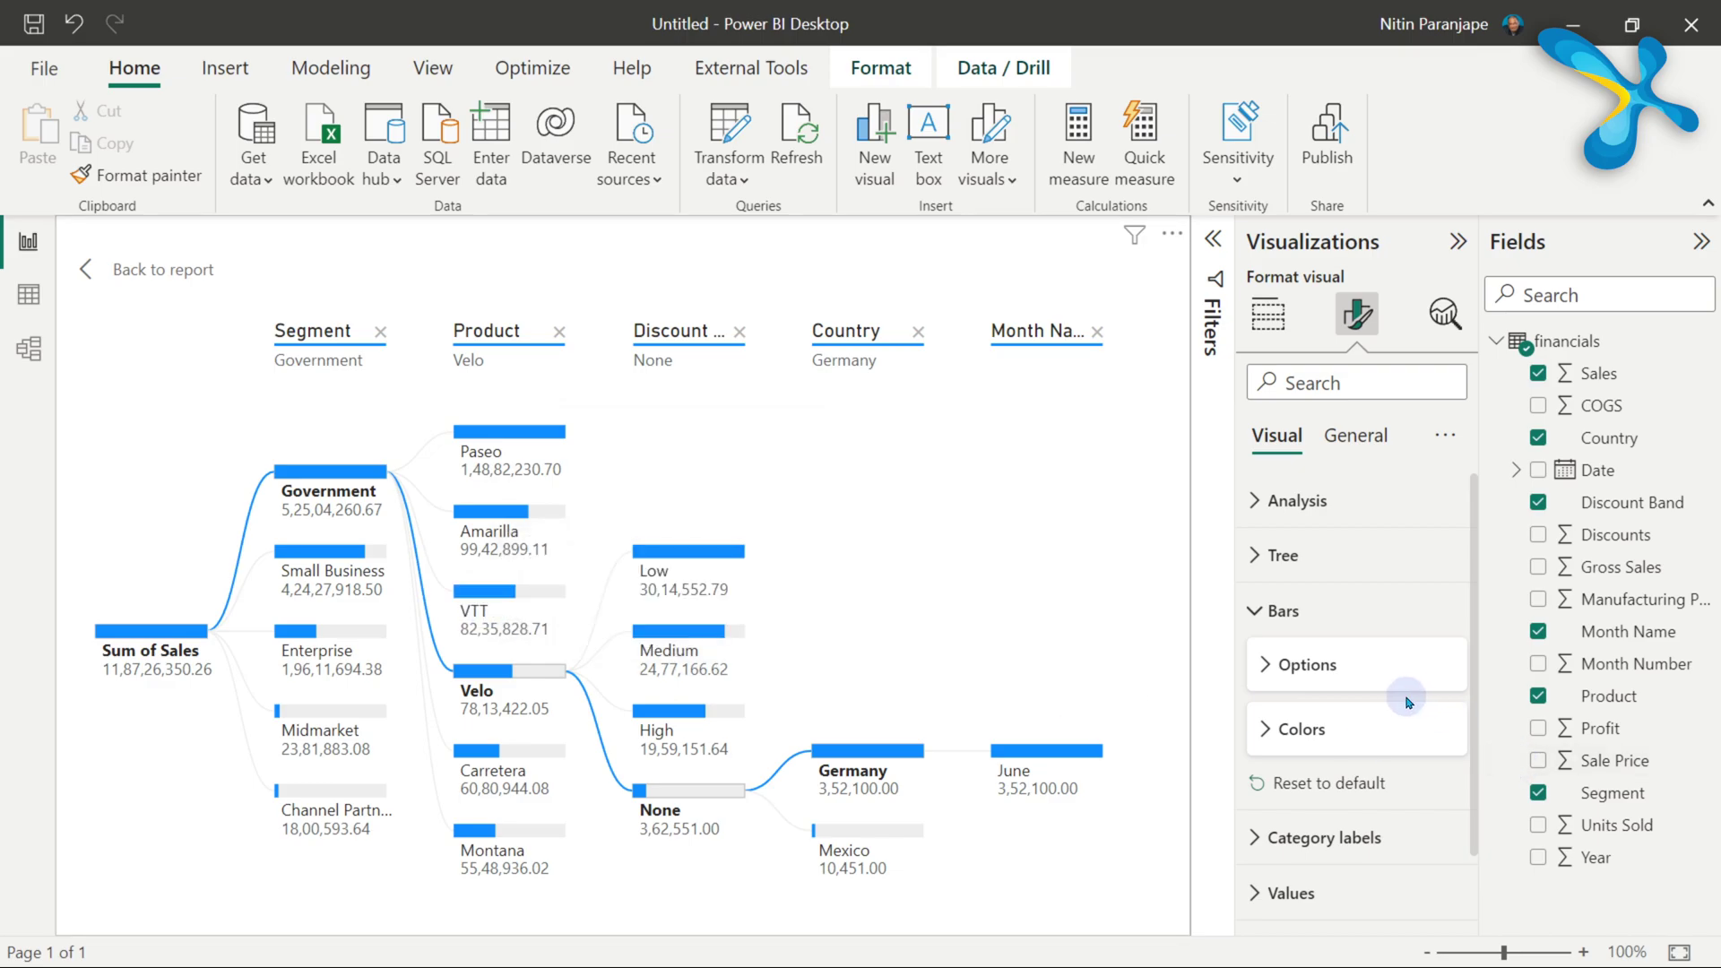
# Step: Collapse the bar settings and open the tree's conditional formatting settings
pyautogui.click(1248, 608)
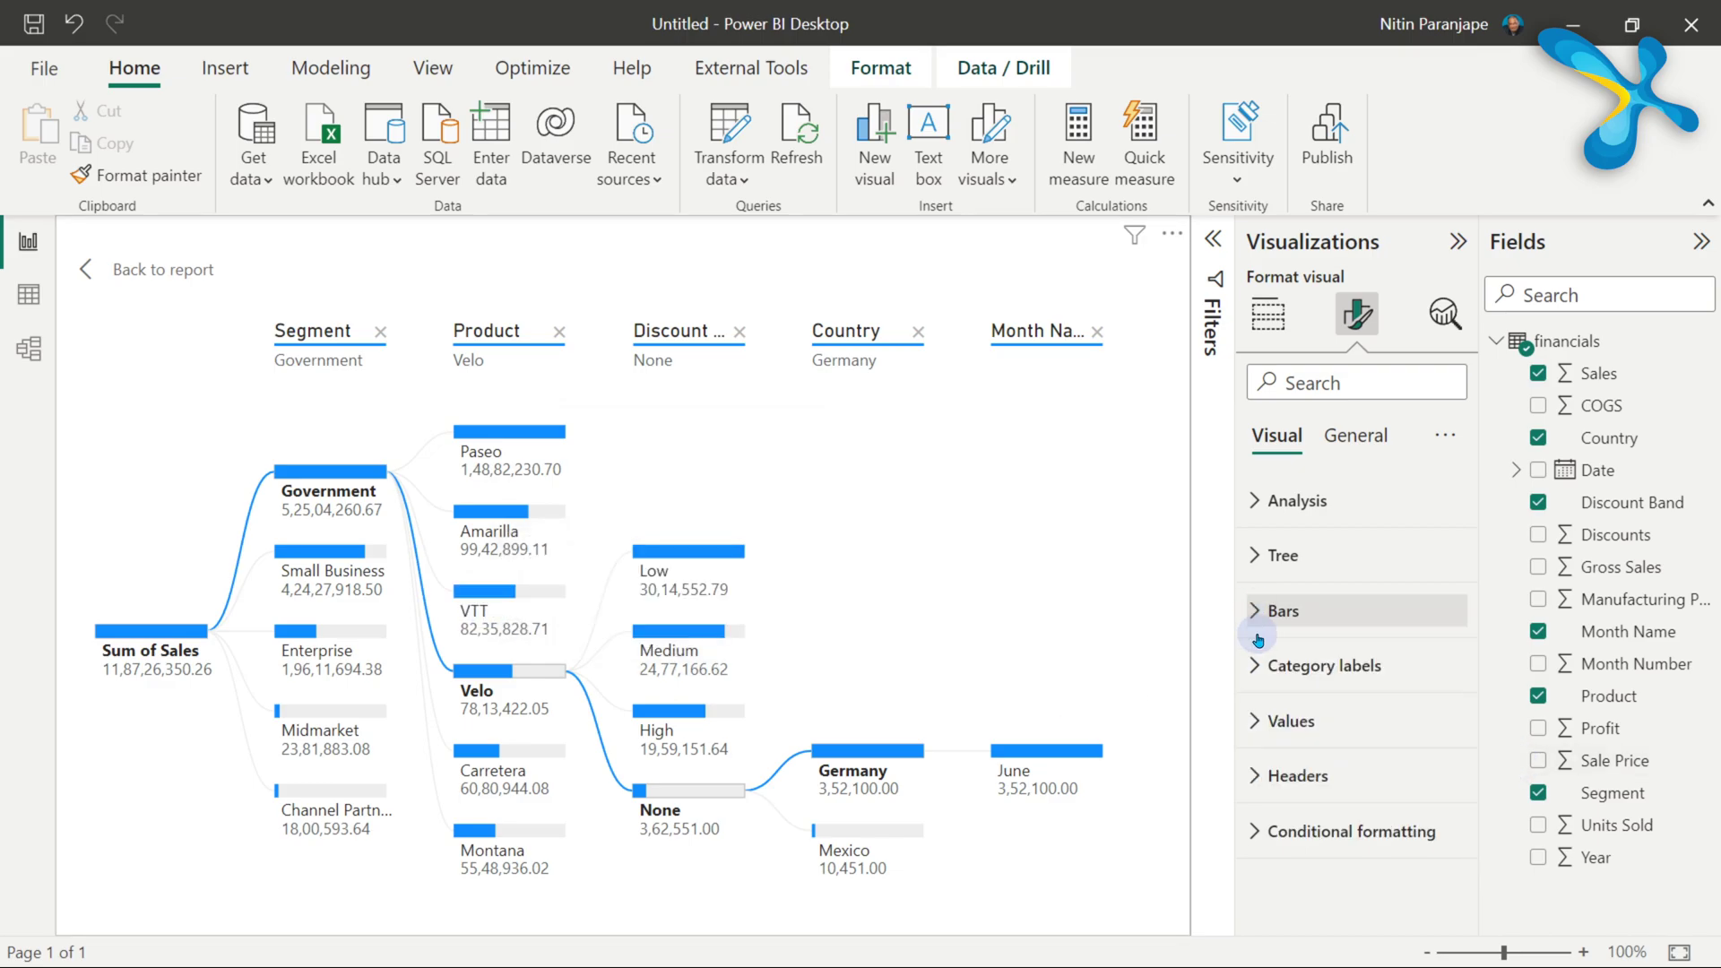
pyautogui.click(1255, 825)
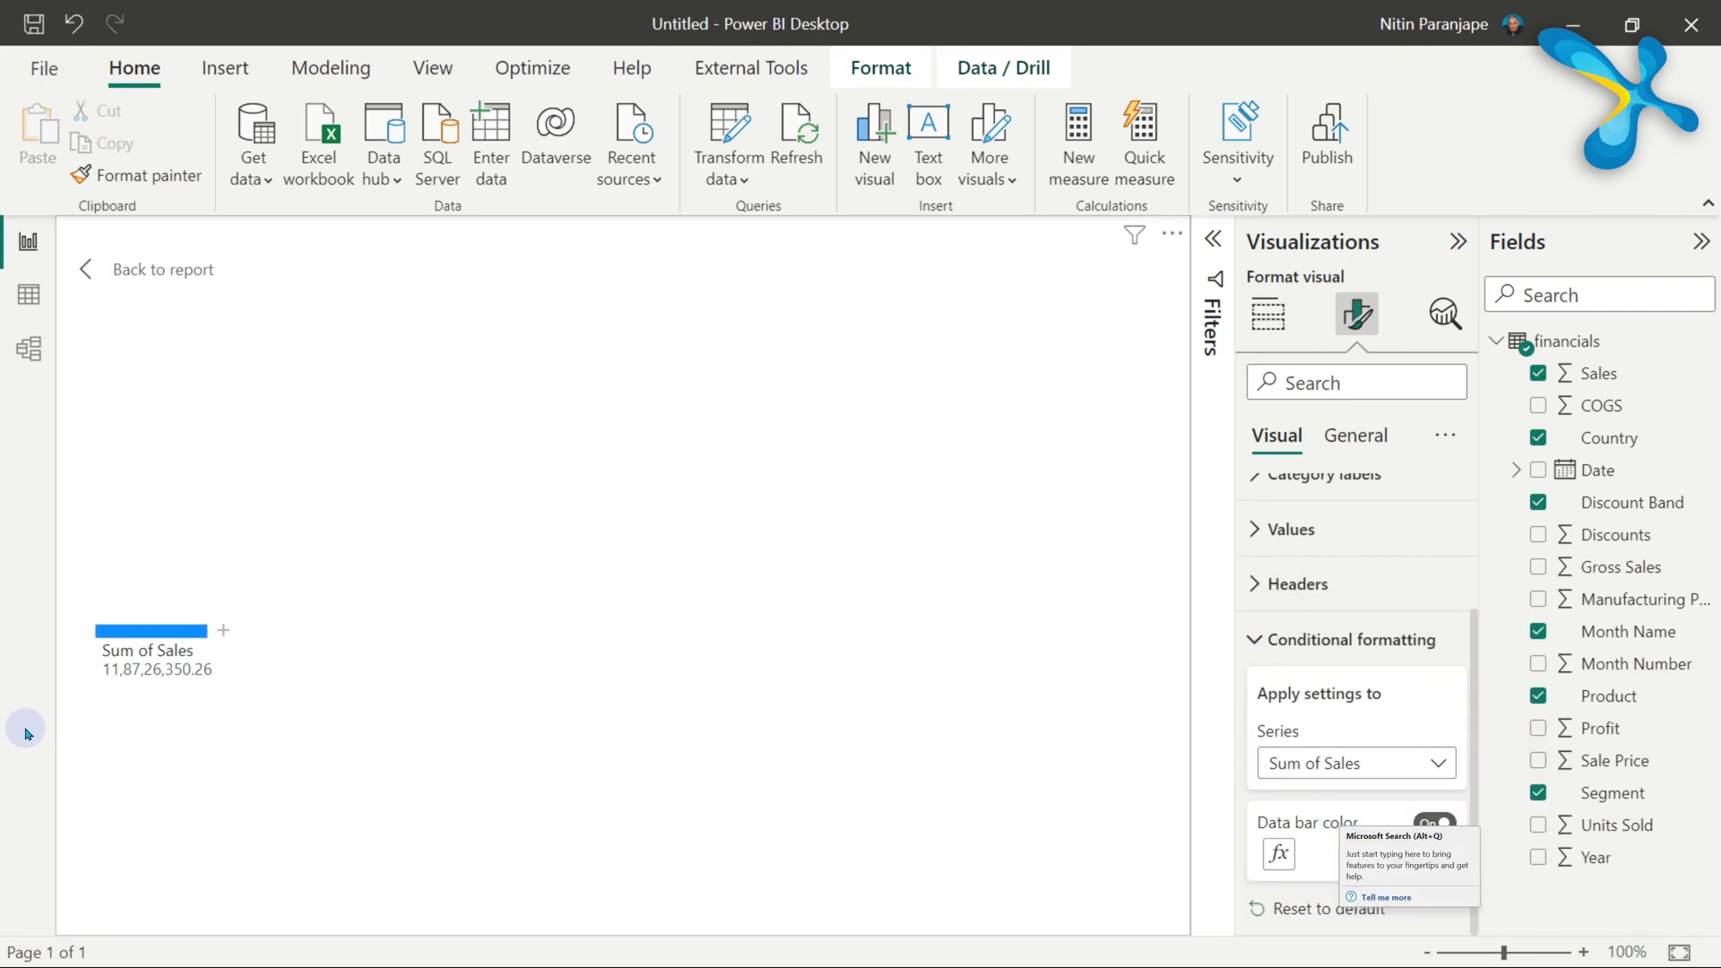
# Step: Break down Sum of Sales by Segment and Small Business by Month Name, paging to the remaining months
pyautogui.click(222, 632)
pyautogui.click(300, 866)
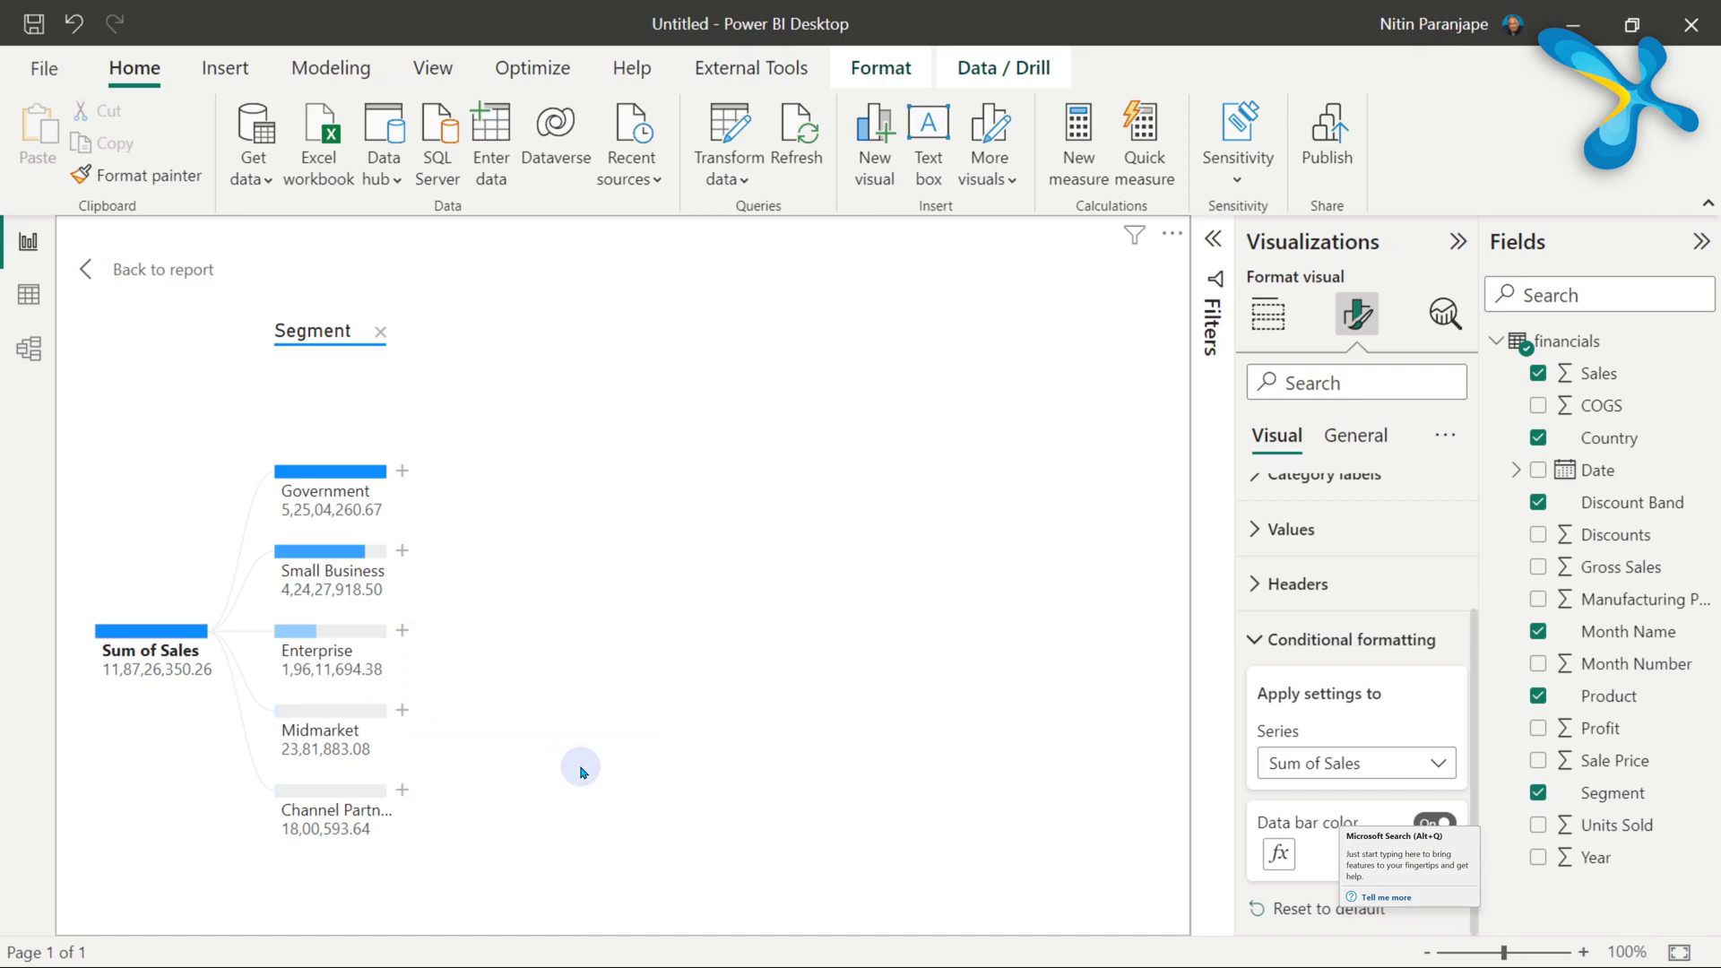
pyautogui.click(402, 553)
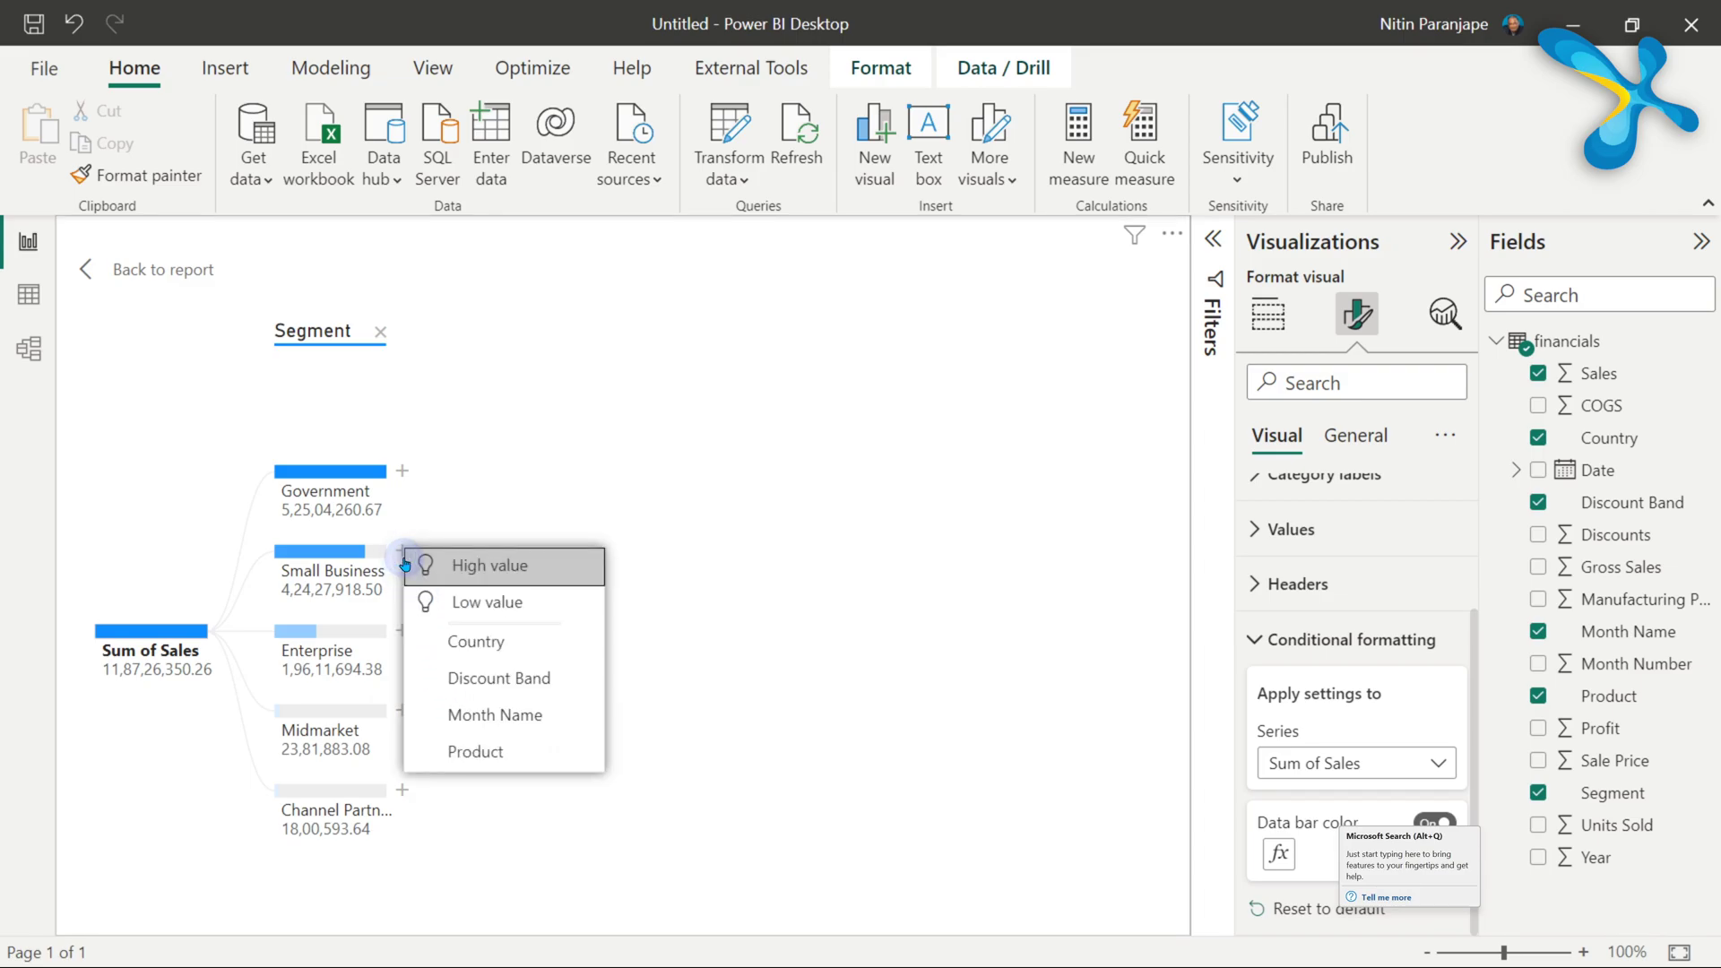
pyautogui.click(527, 718)
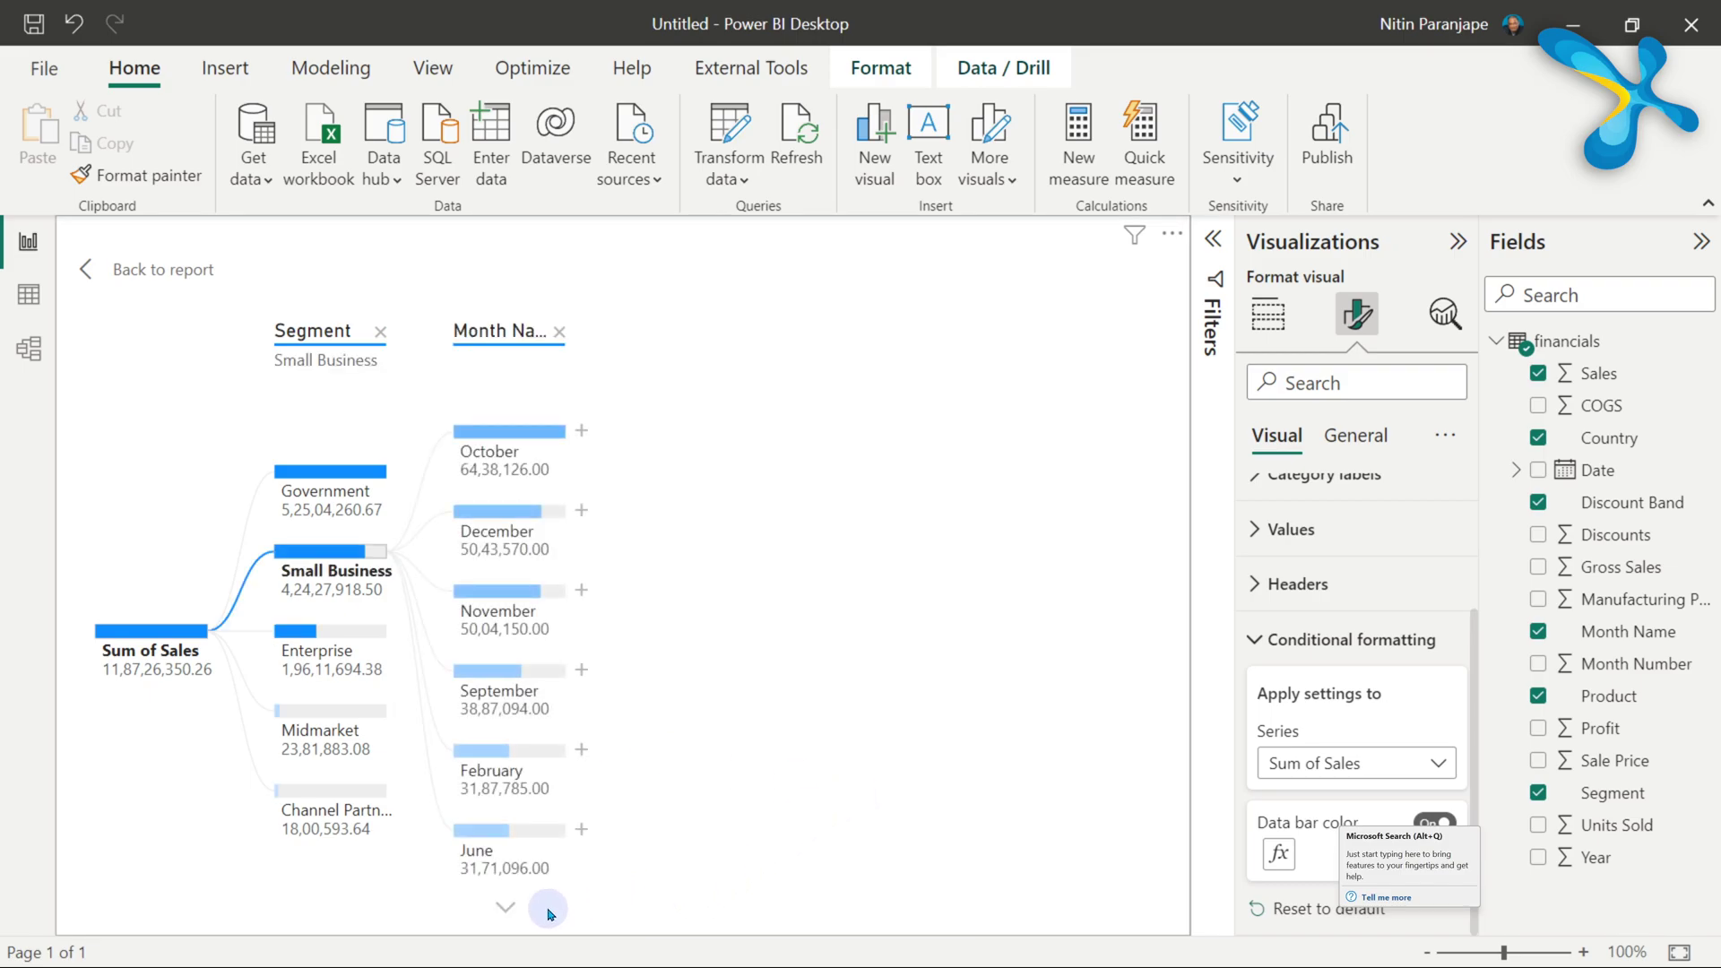
pyautogui.click(506, 913)
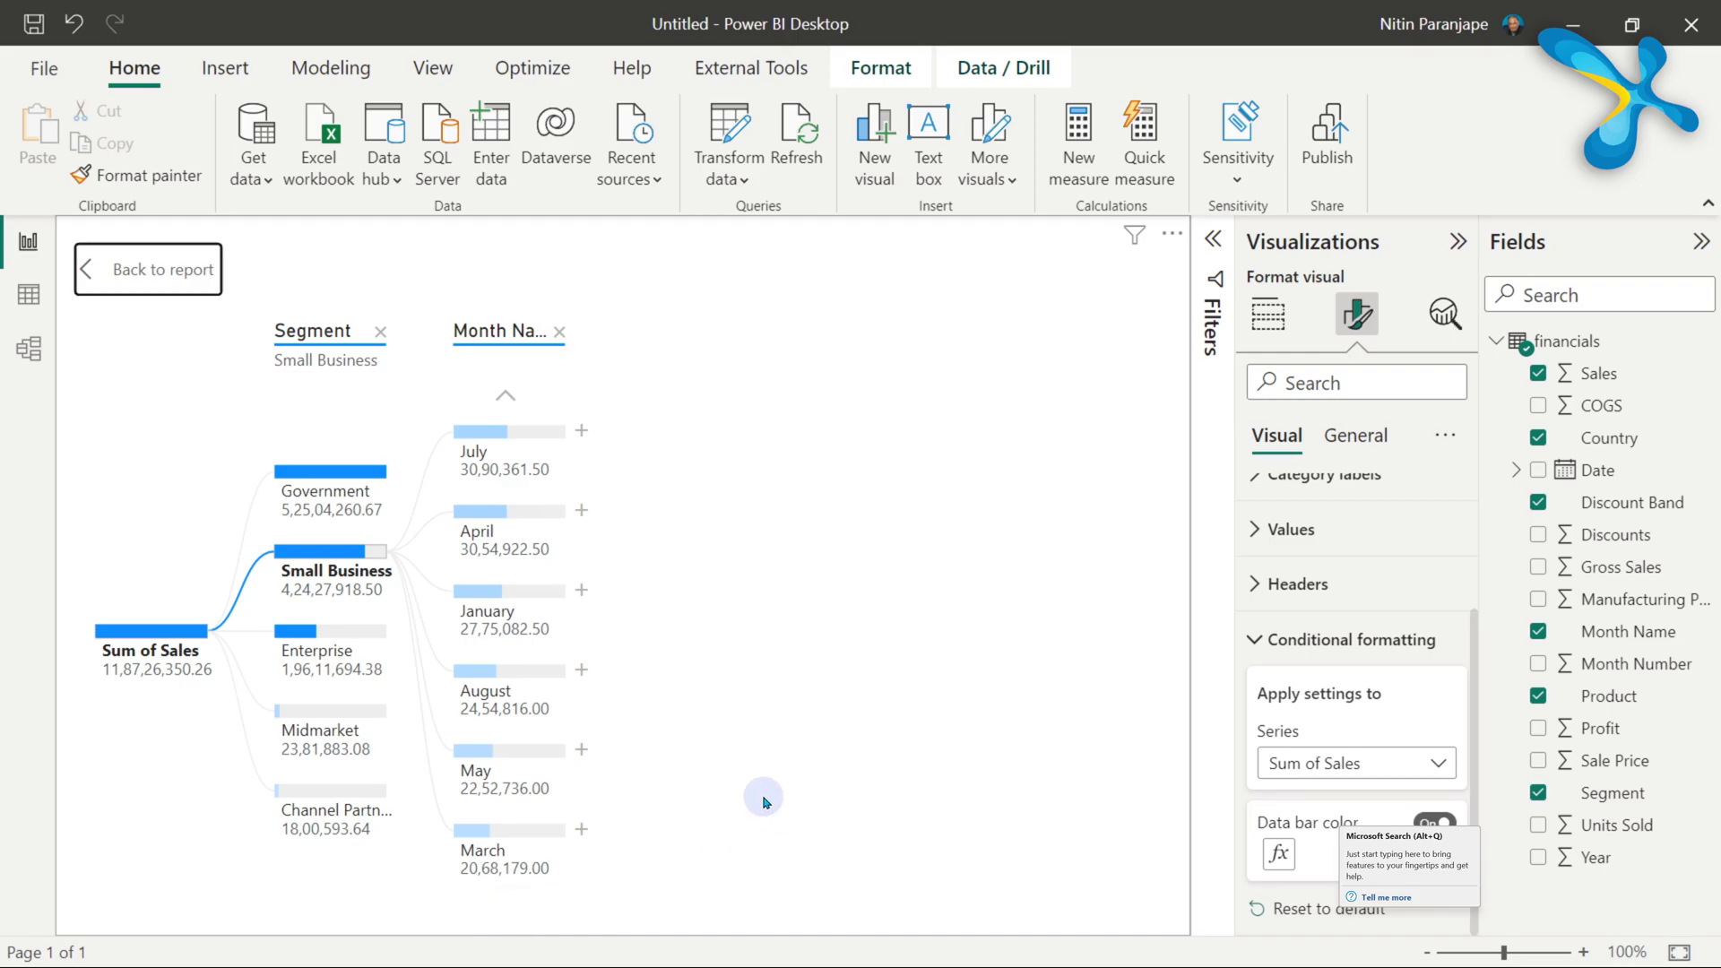
# Step: Remove the Segment and Month Name levels from the tree and collapse the conditional formatting settings
pyautogui.click(378, 335)
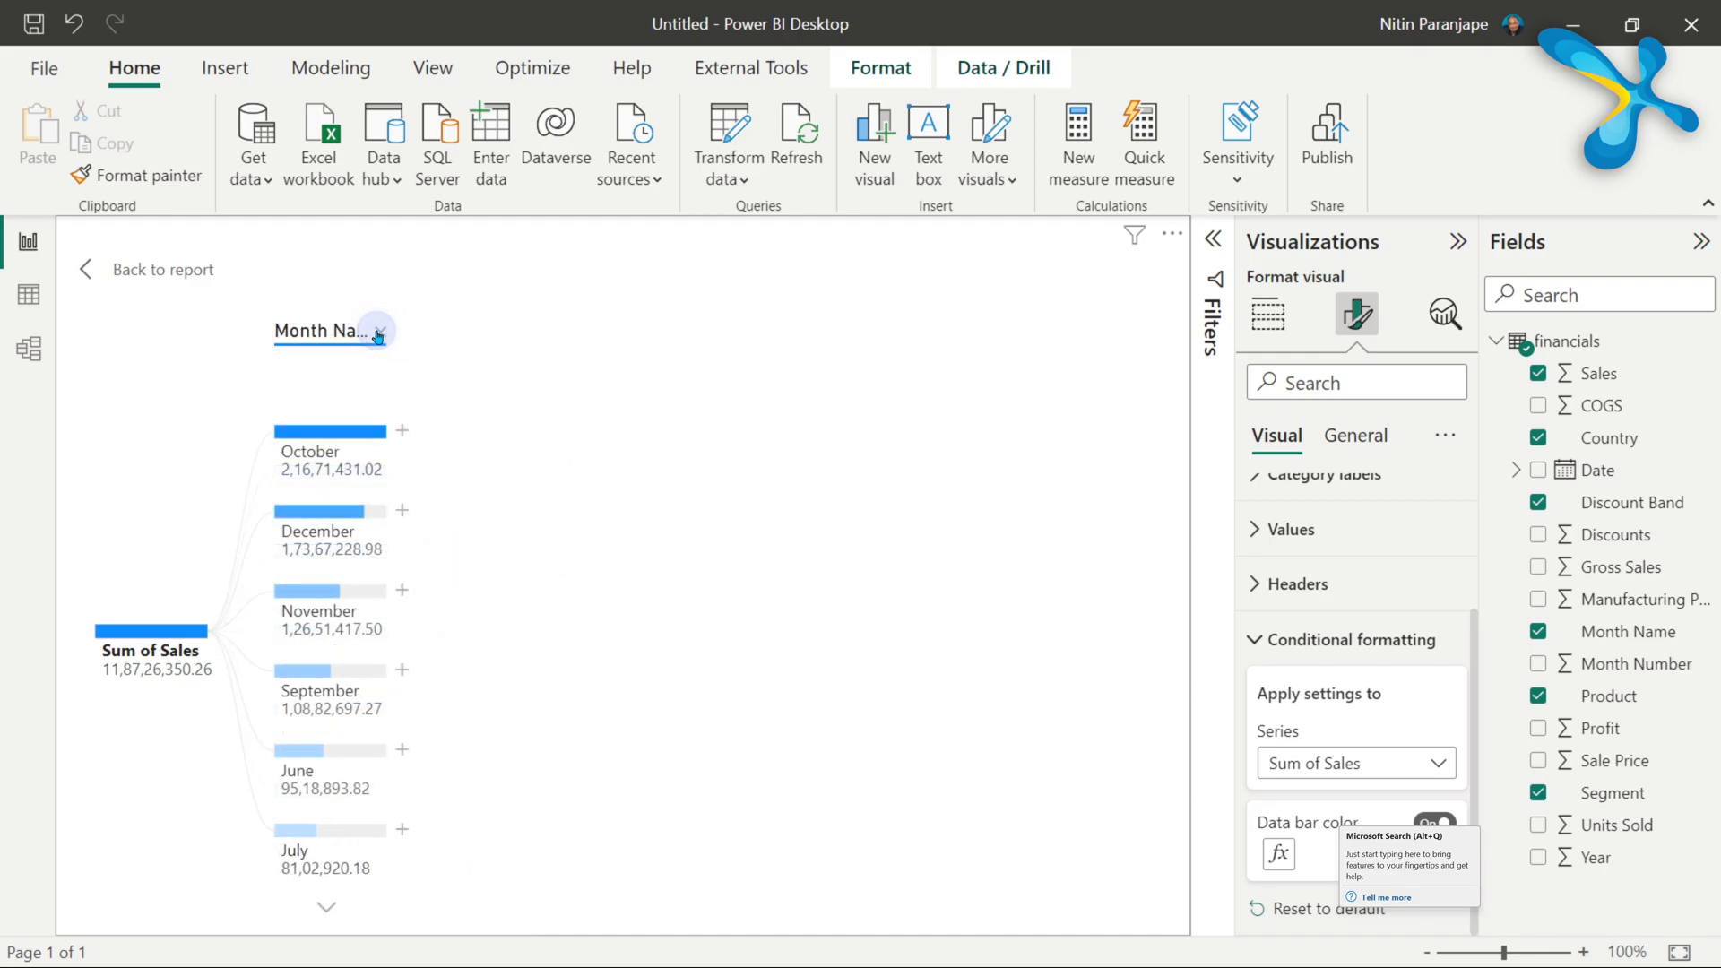
pyautogui.click(380, 332)
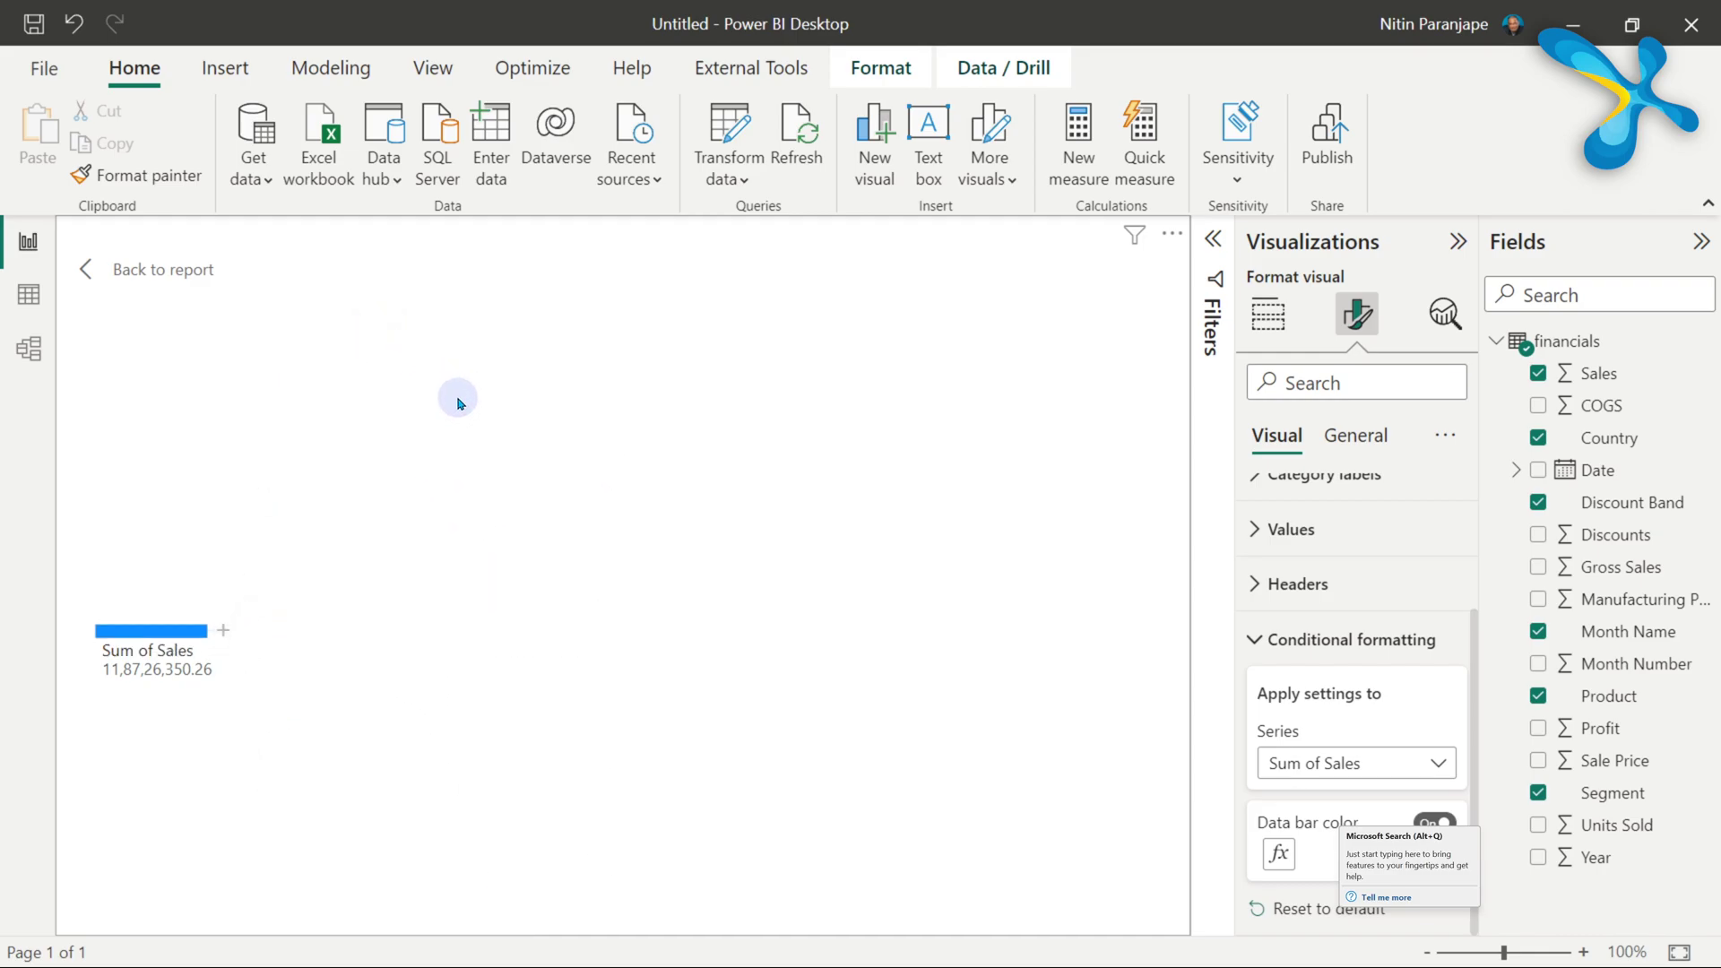
pyautogui.click(1255, 640)
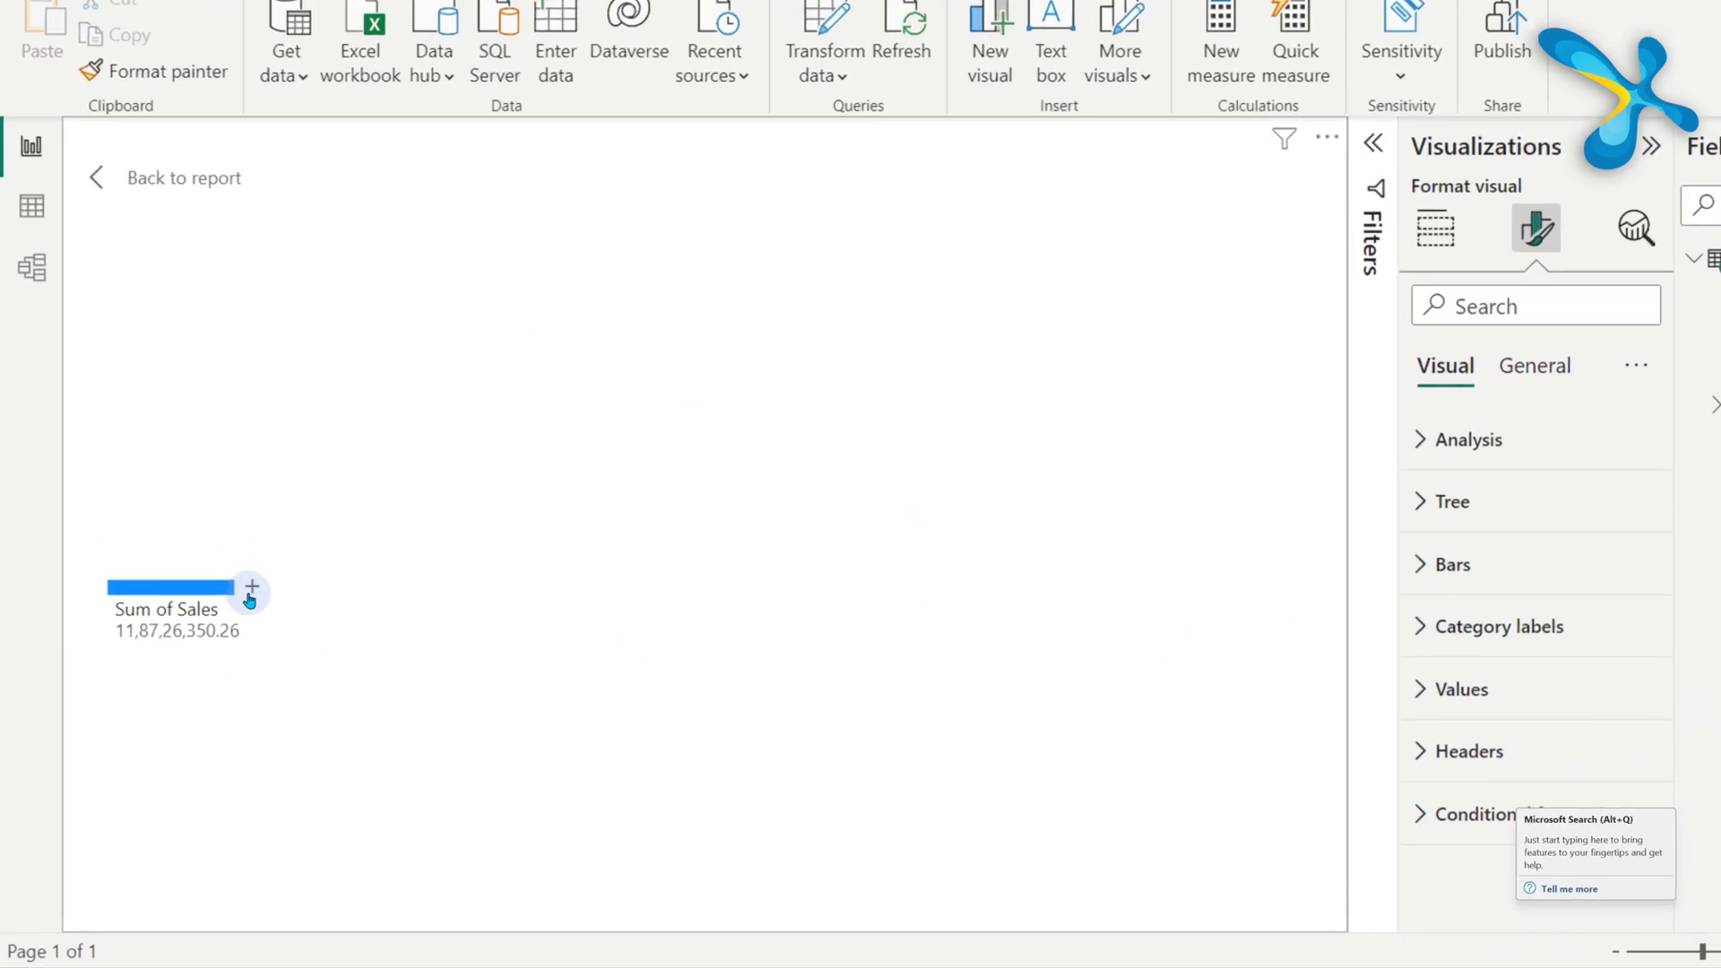
# Step: Break down Sum of Sales by Country, replace that level with Discount Band, and clear the tree again
pyautogui.click(222, 630)
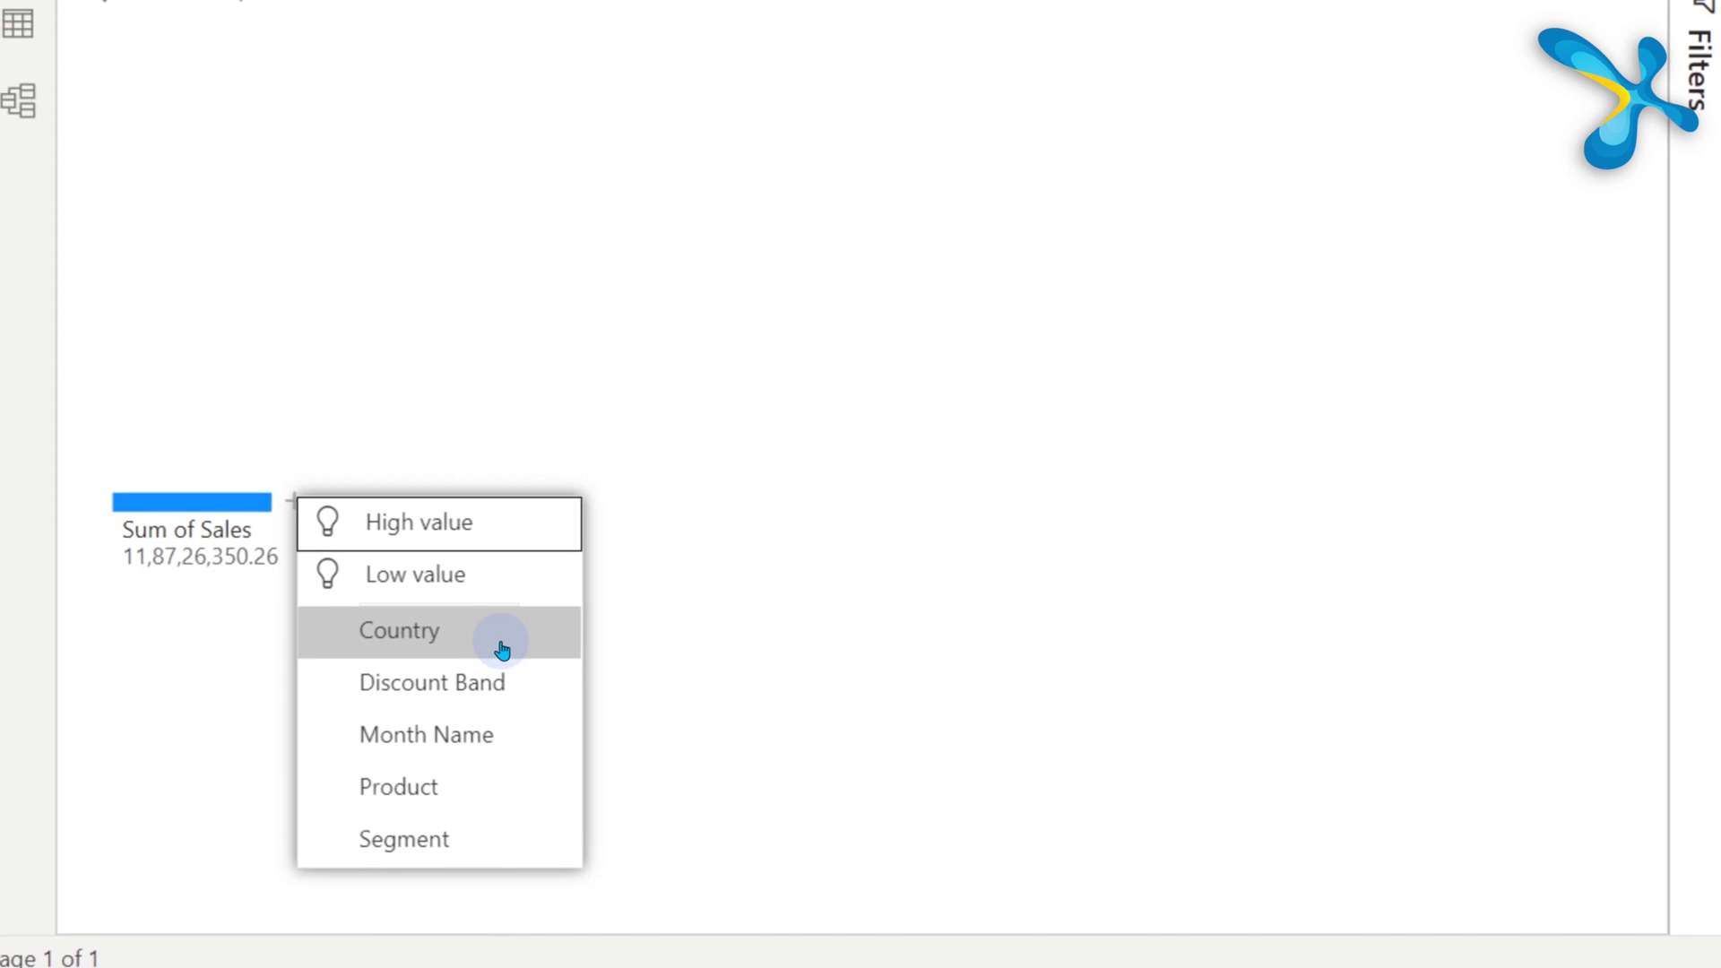
pyautogui.click(495, 642)
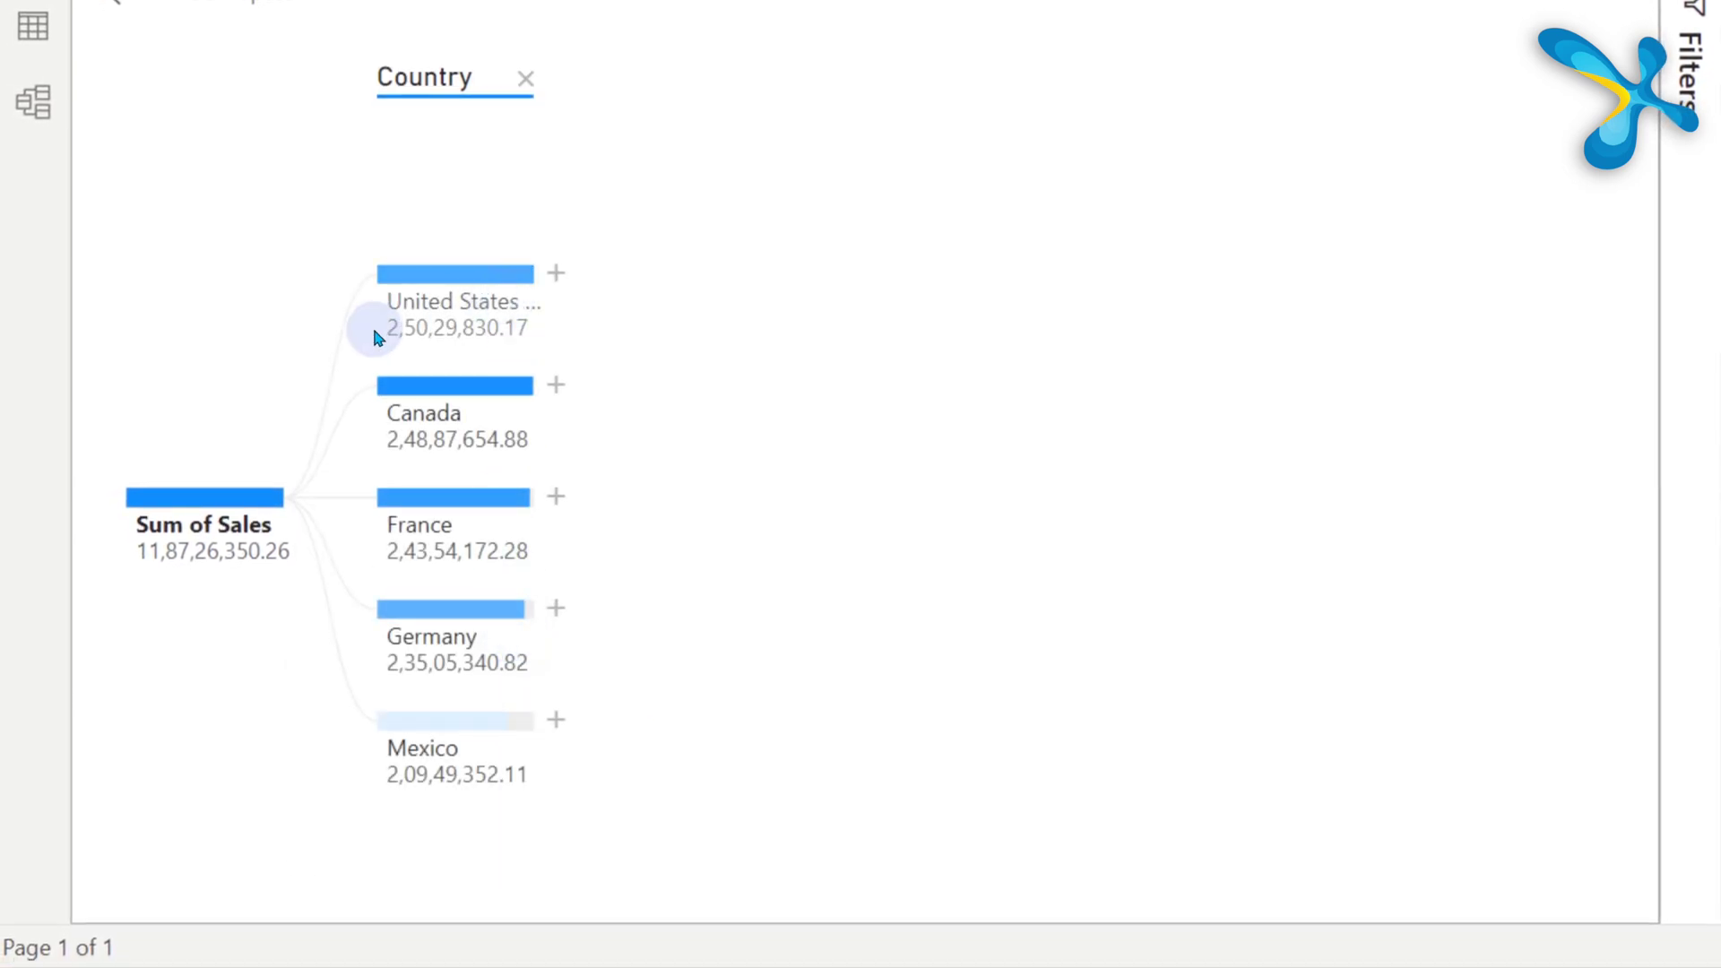
pyautogui.click(526, 78)
pyautogui.click(310, 495)
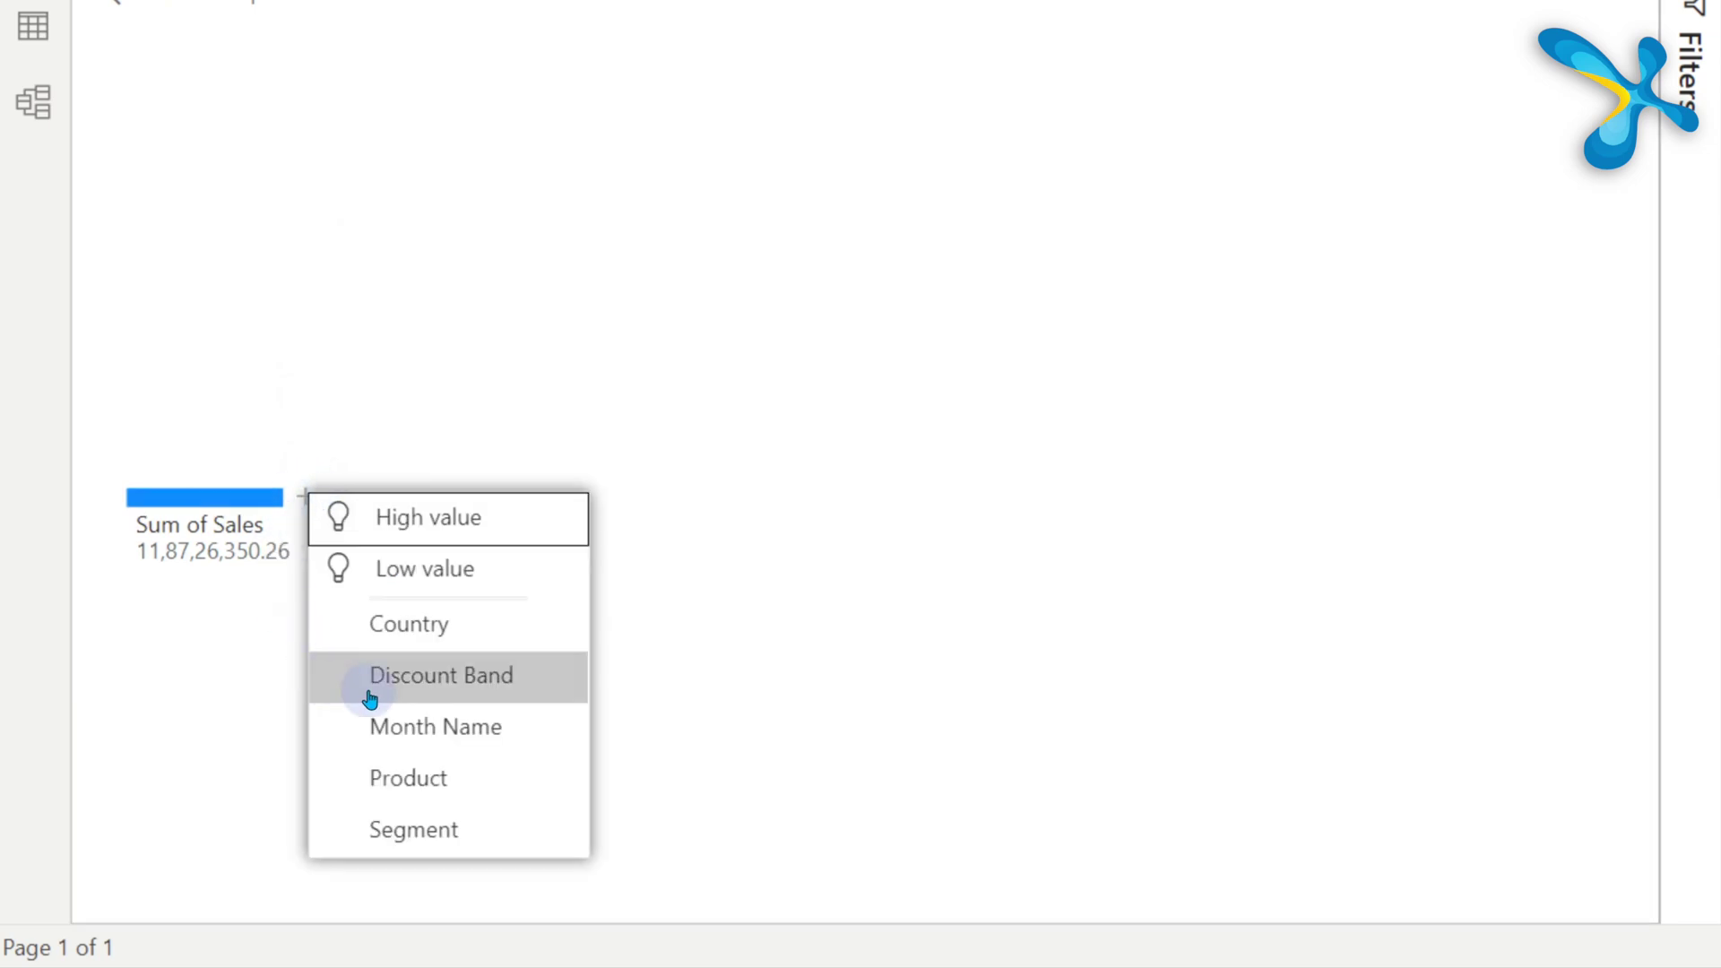
pyautogui.click(488, 678)
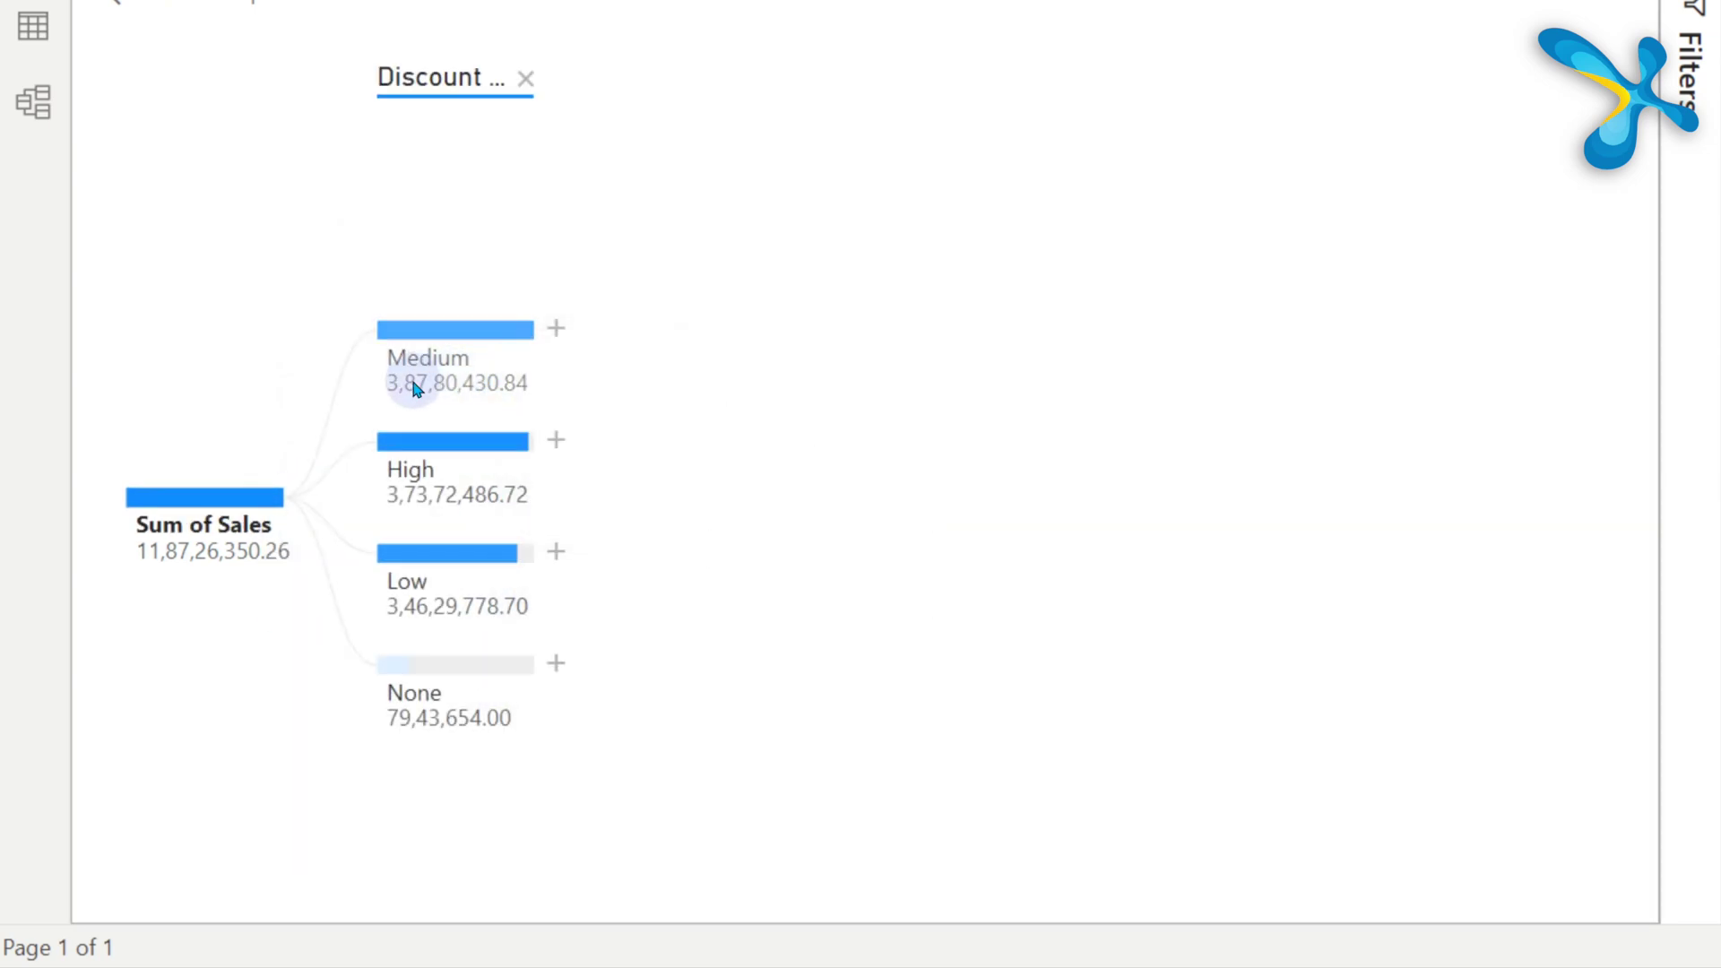
pyautogui.click(523, 79)
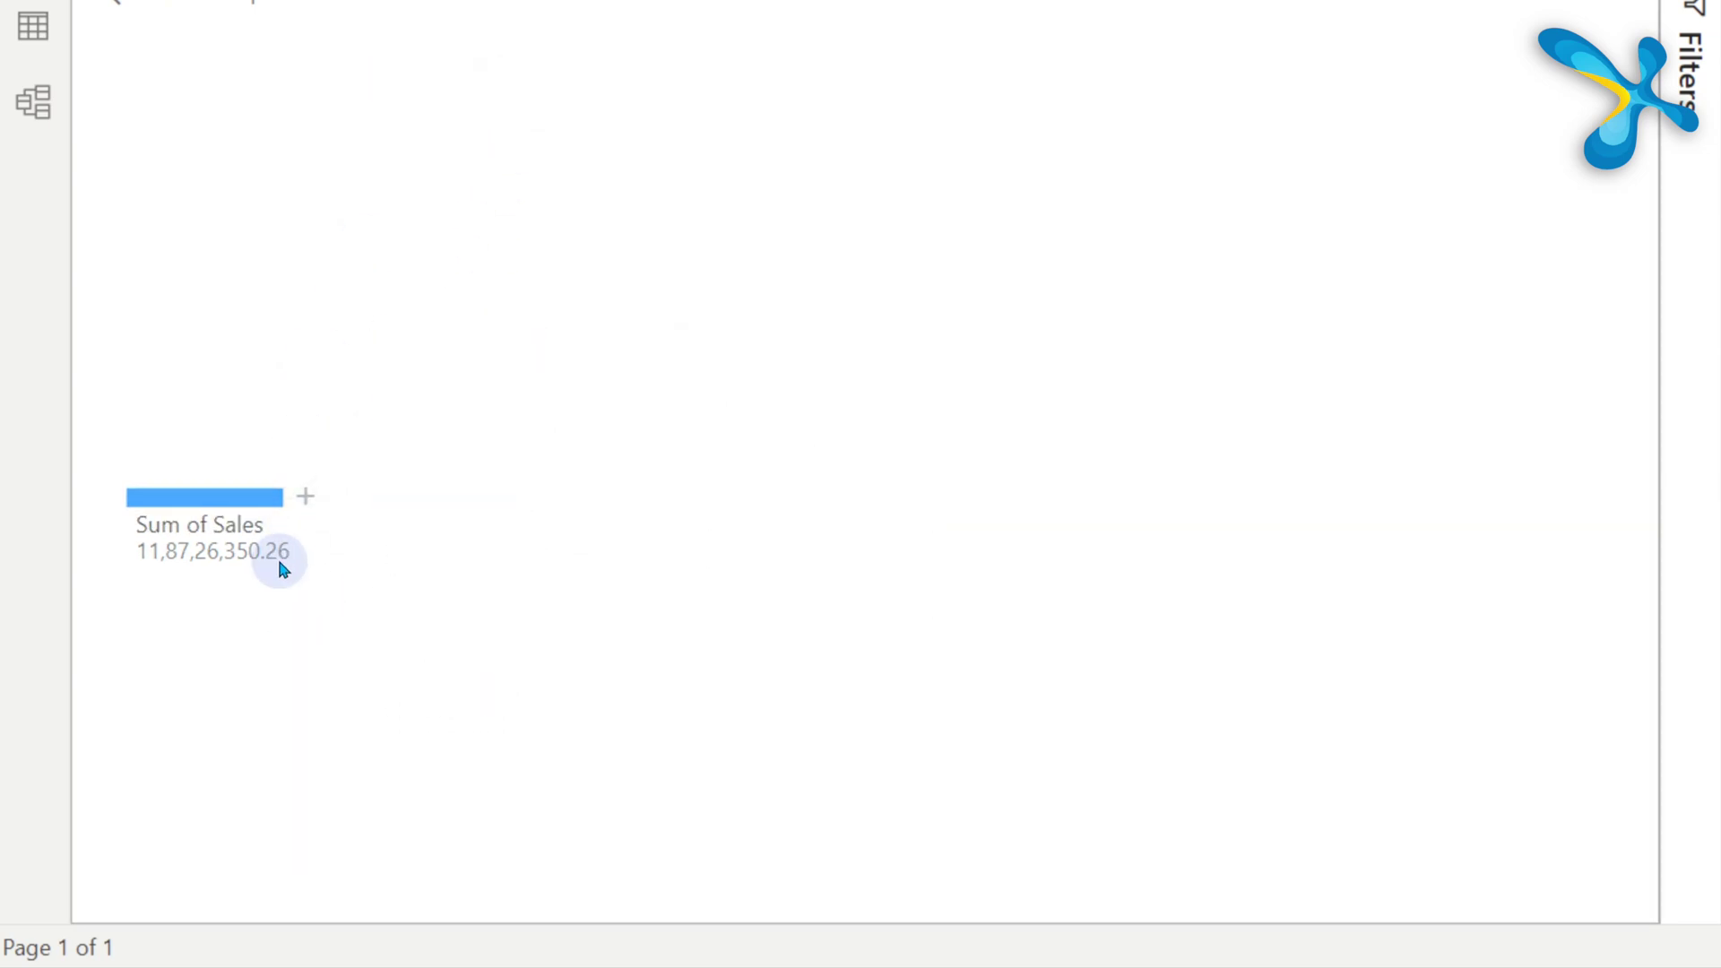
# Step: Try breaking down Sum of Sales by Month Name and by Segment
pyautogui.click(310, 496)
pyautogui.click(423, 718)
pyautogui.click(291, 501)
pyautogui.click(496, 823)
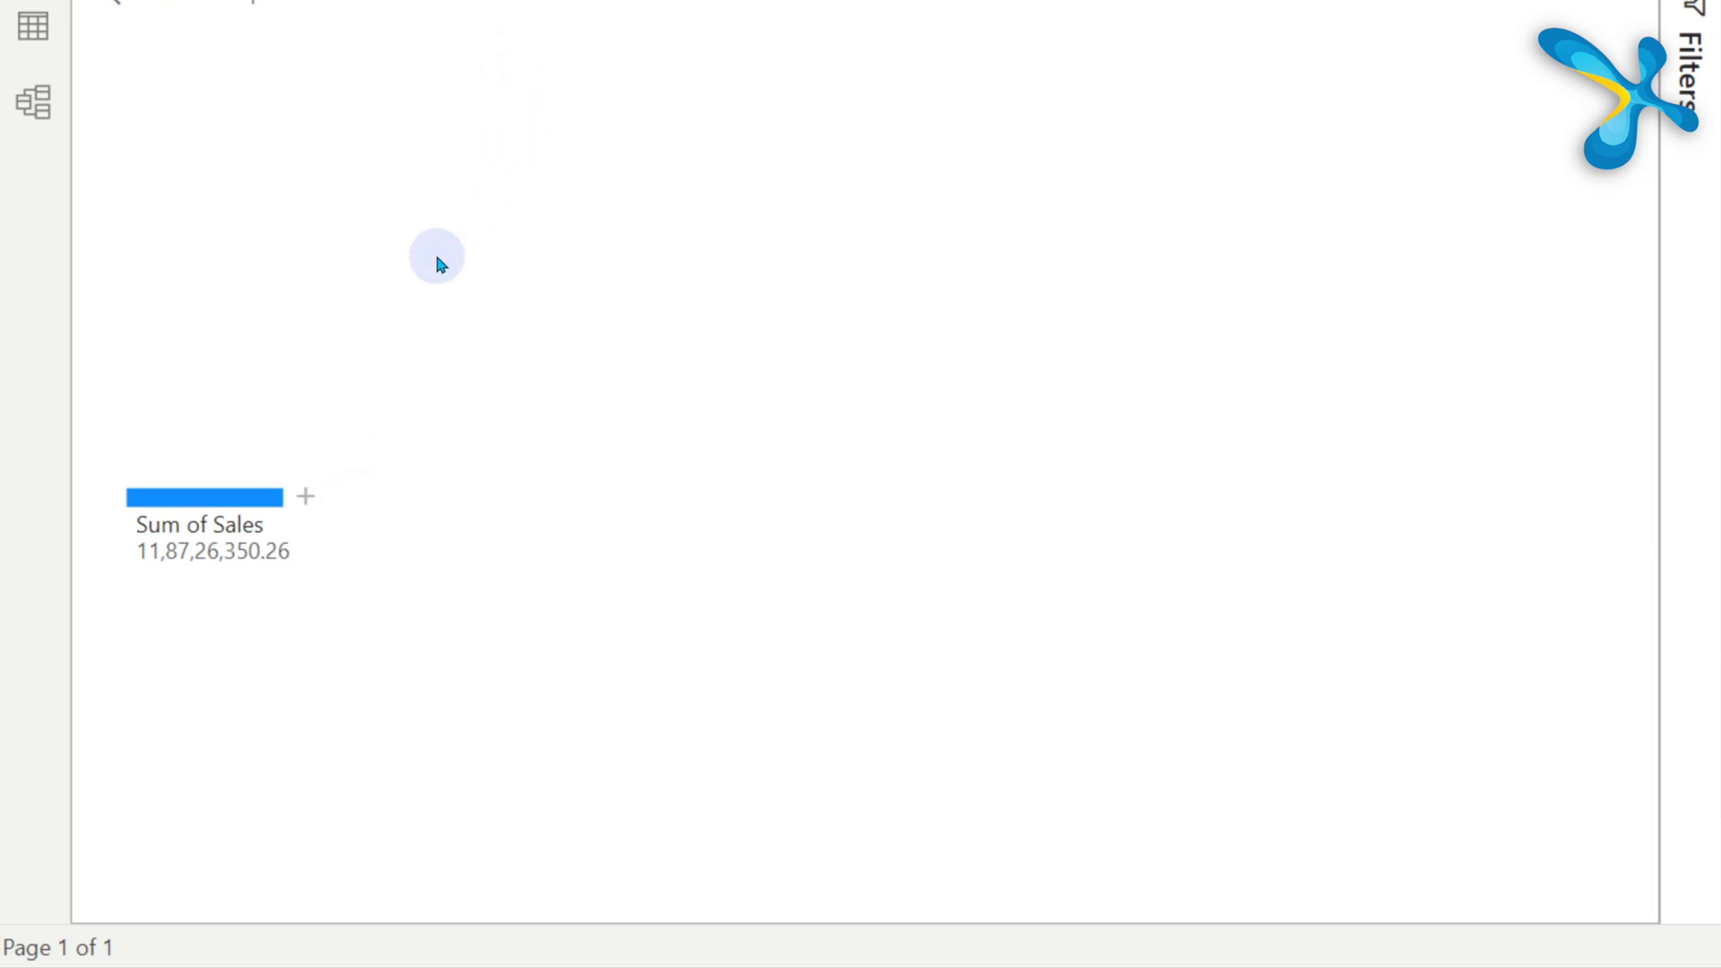
# Step: Split Sum of Sales using the High value AI option and split its Government segment the same way
pyautogui.click(304, 498)
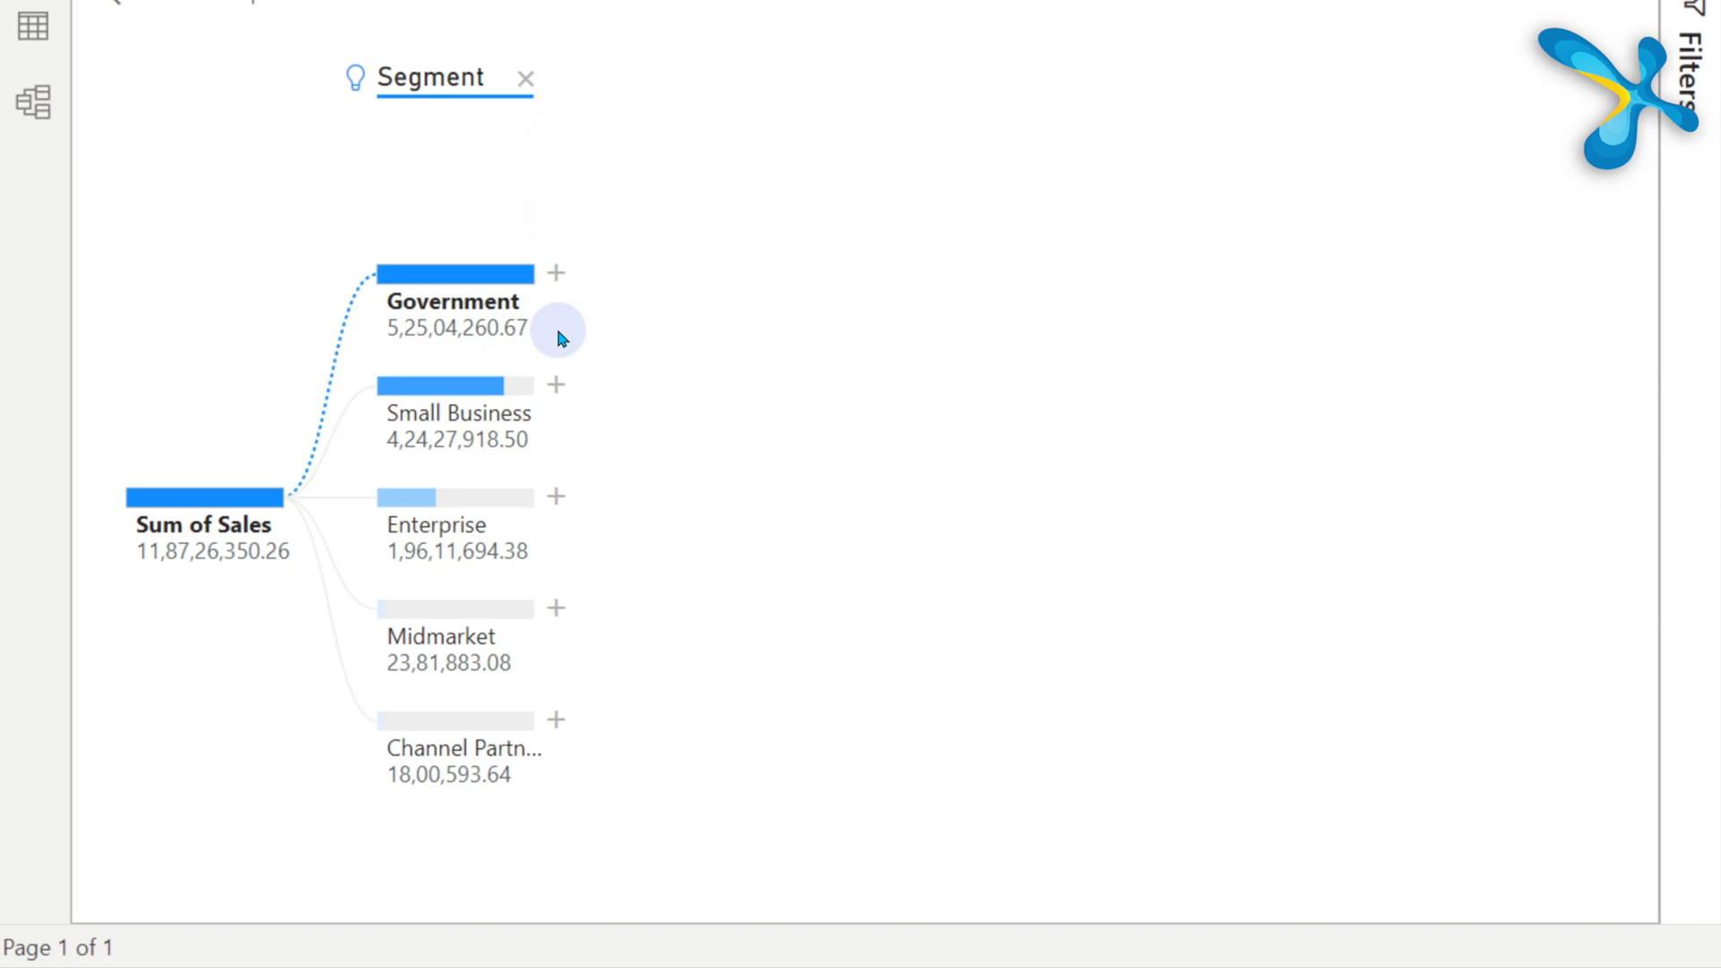
pyautogui.click(553, 277)
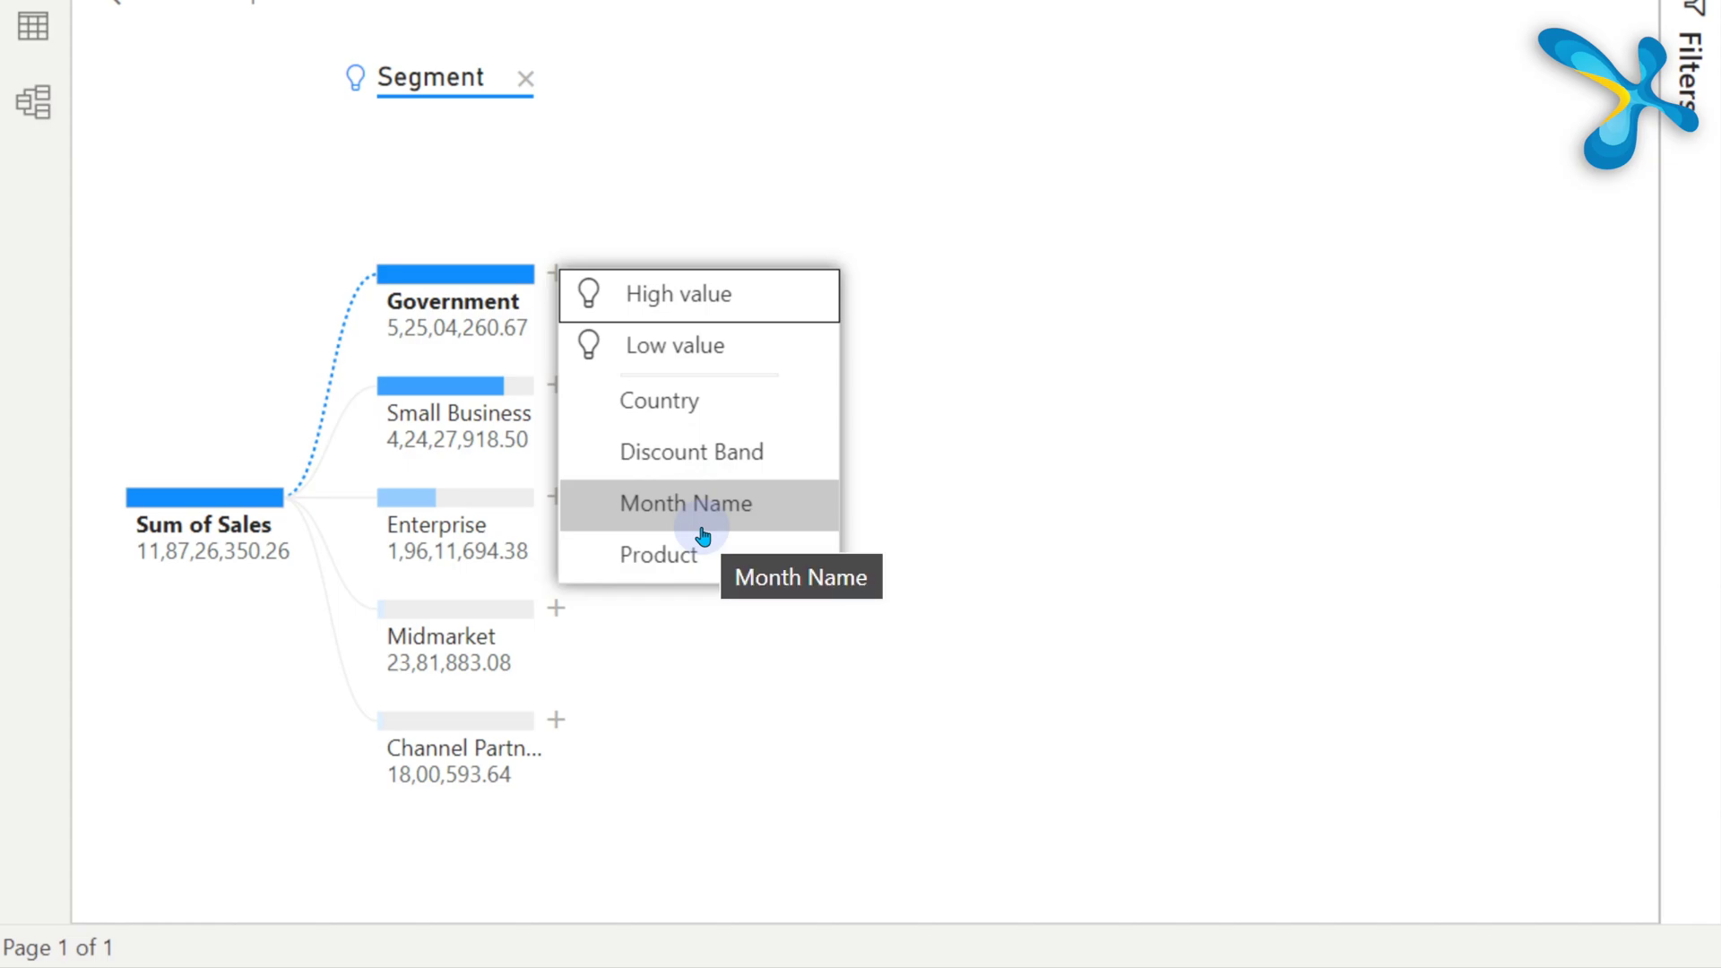
pyautogui.click(684, 452)
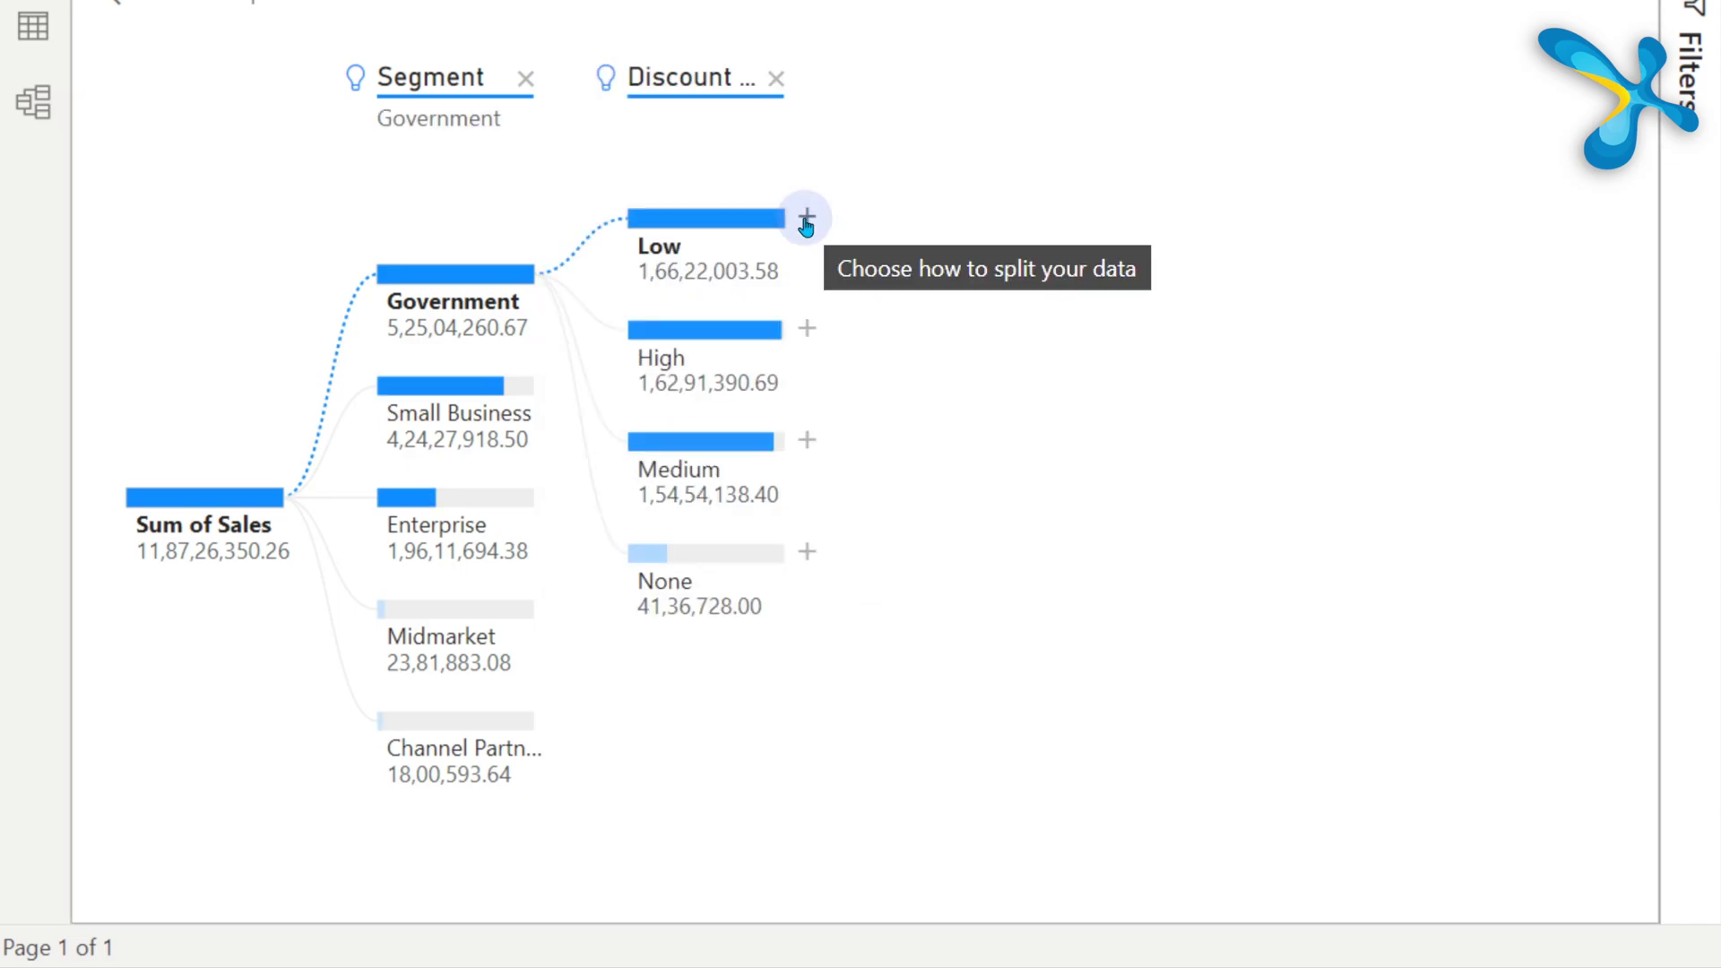
# Step: Continue the High value AI splits from the Low discount band through October and Germany to the last level
pyautogui.click(806, 220)
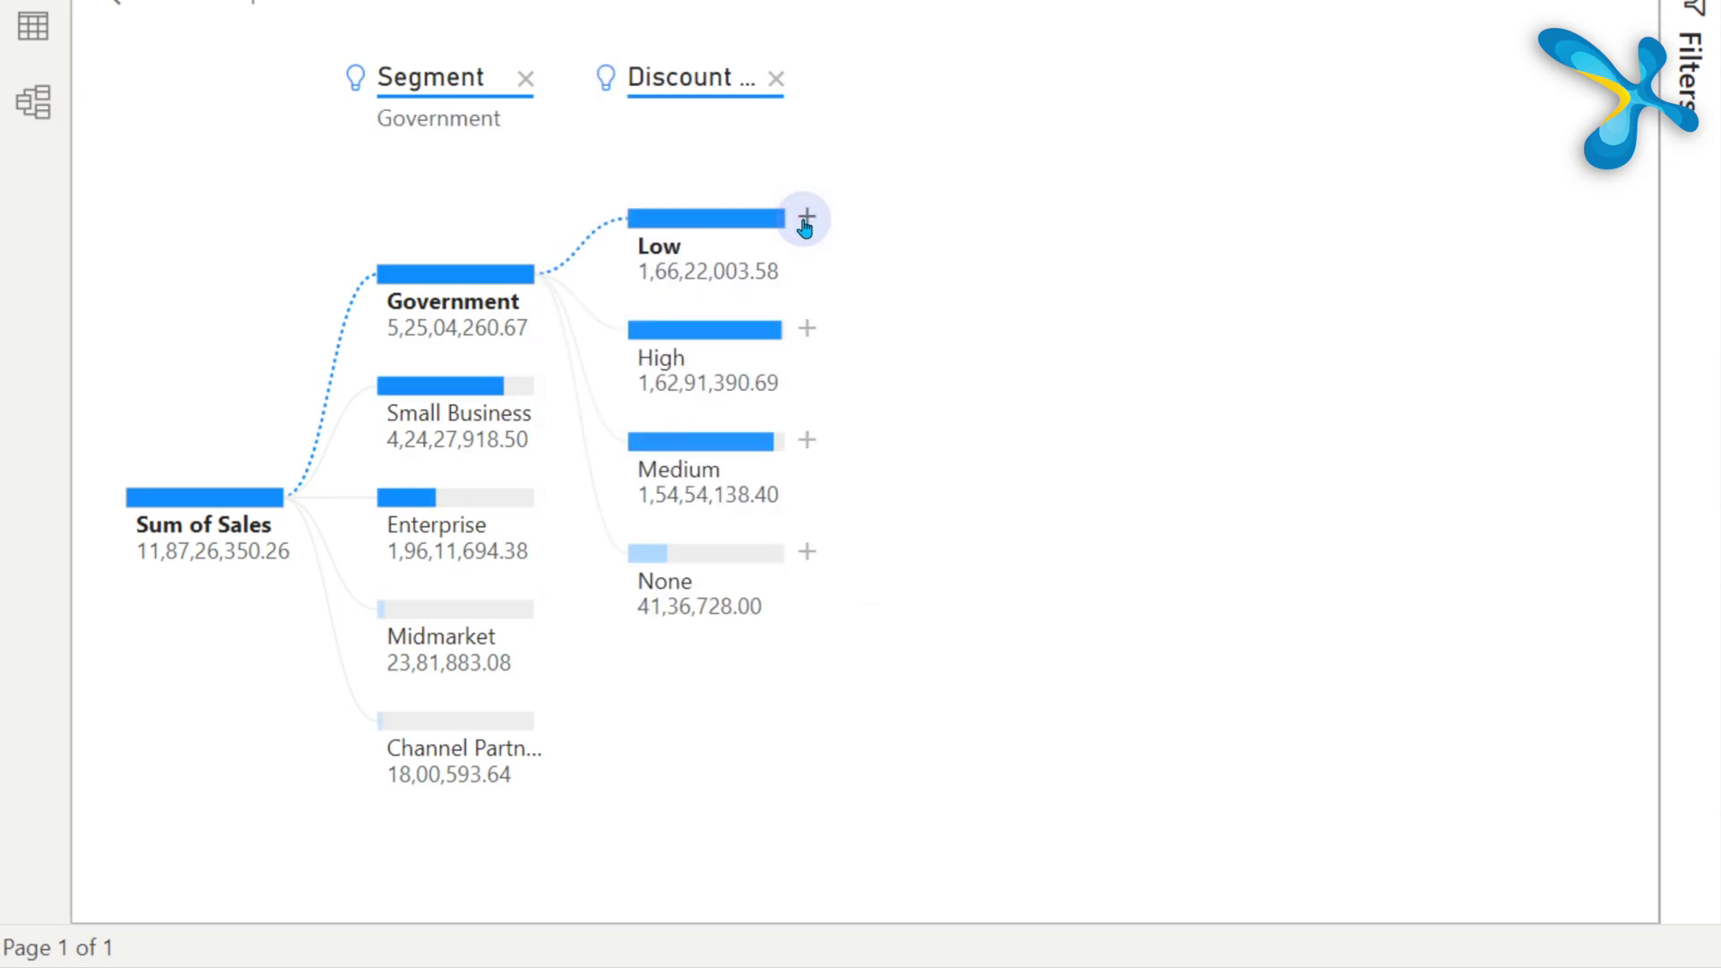
pyautogui.click(838, 235)
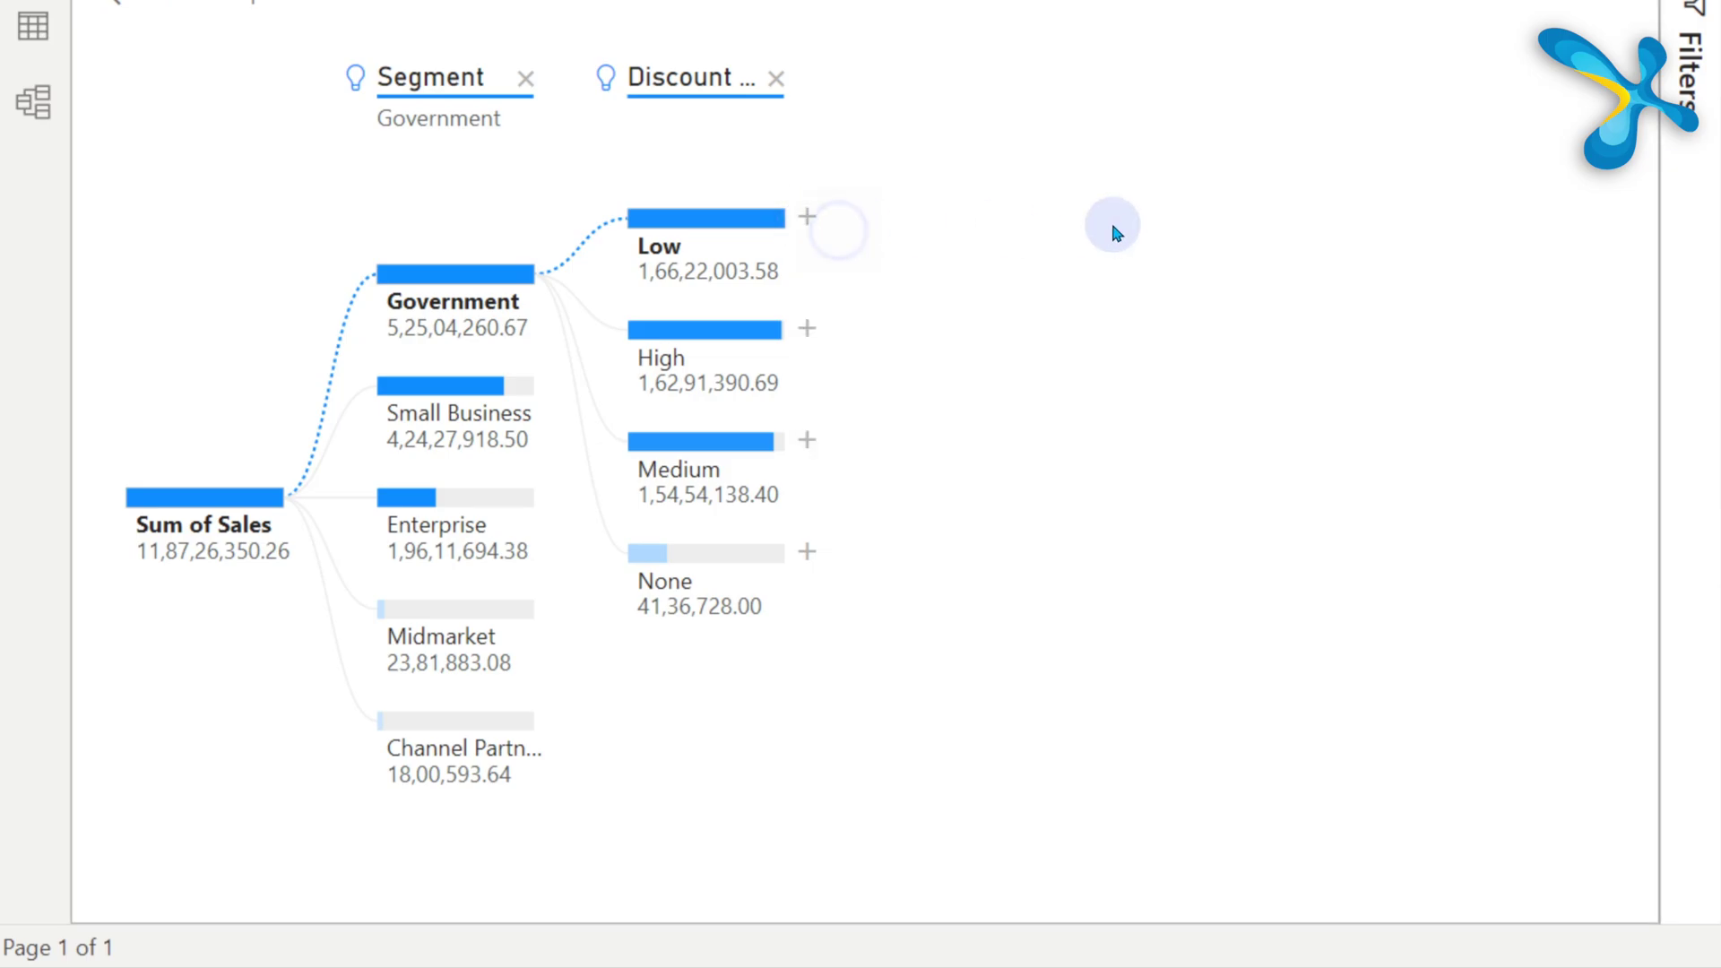
pyautogui.click(1059, 216)
pyautogui.click(1120, 240)
pyautogui.click(1308, 217)
pyautogui.click(1459, 239)
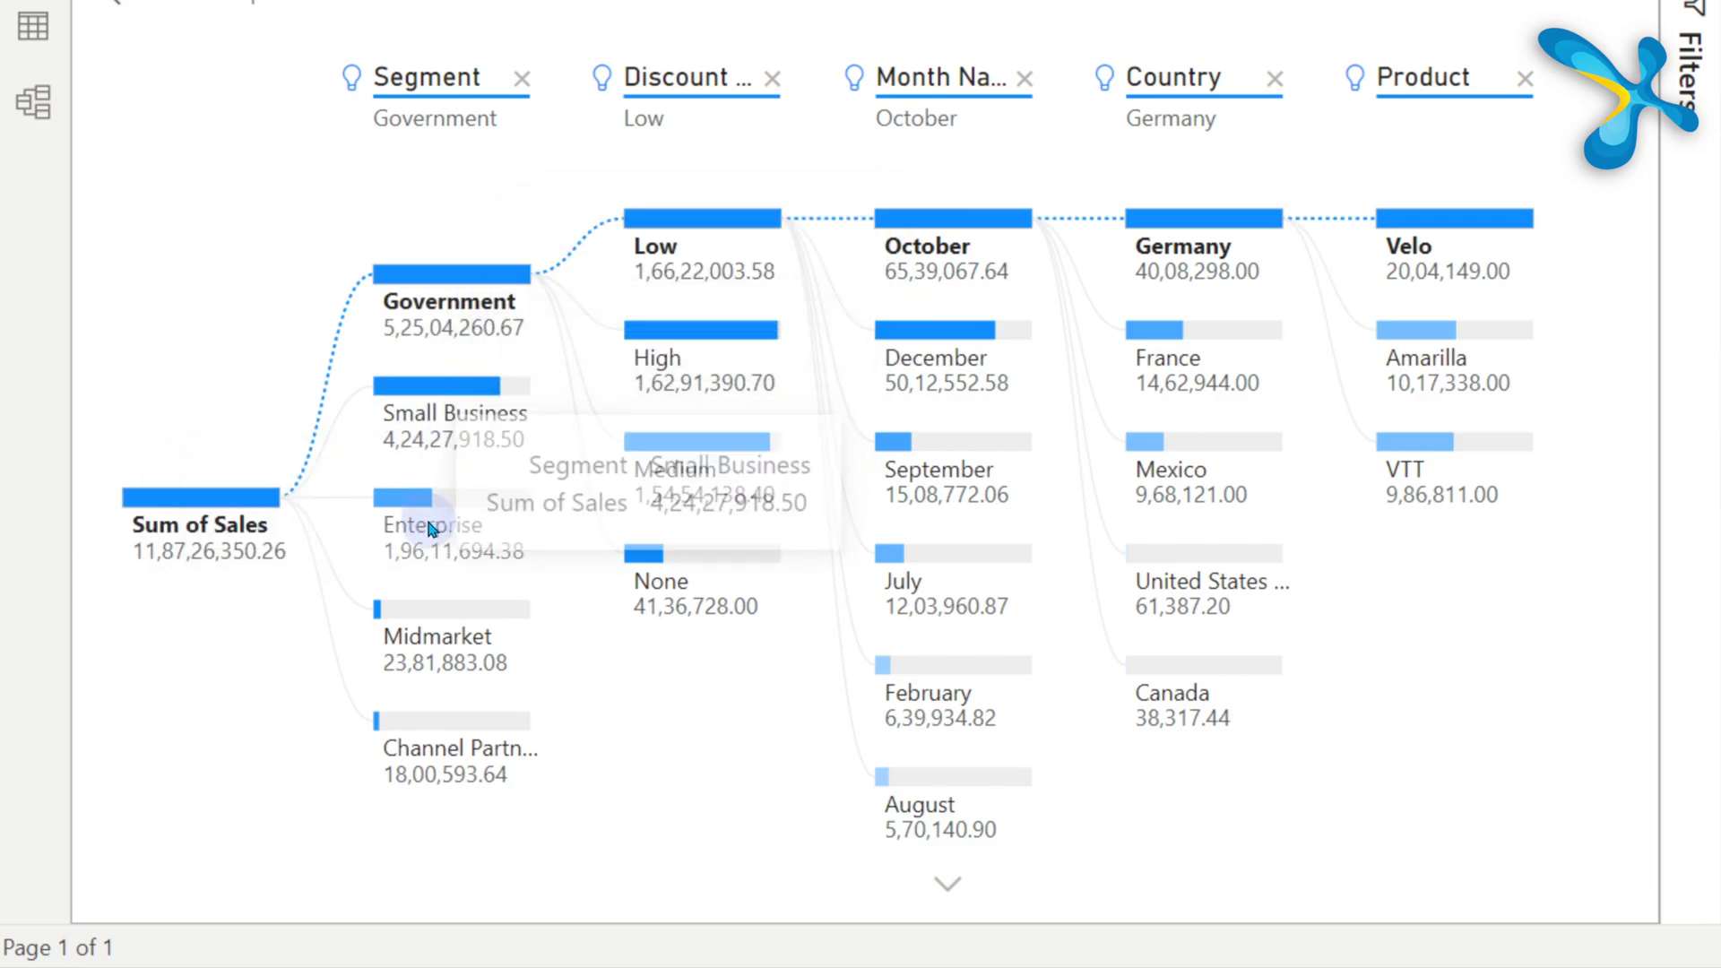
# Step: Compare the AI split paths of the Enterprise, Midmarket and Channel Partners segments, and return to Government
pyautogui.moveTo(422, 513)
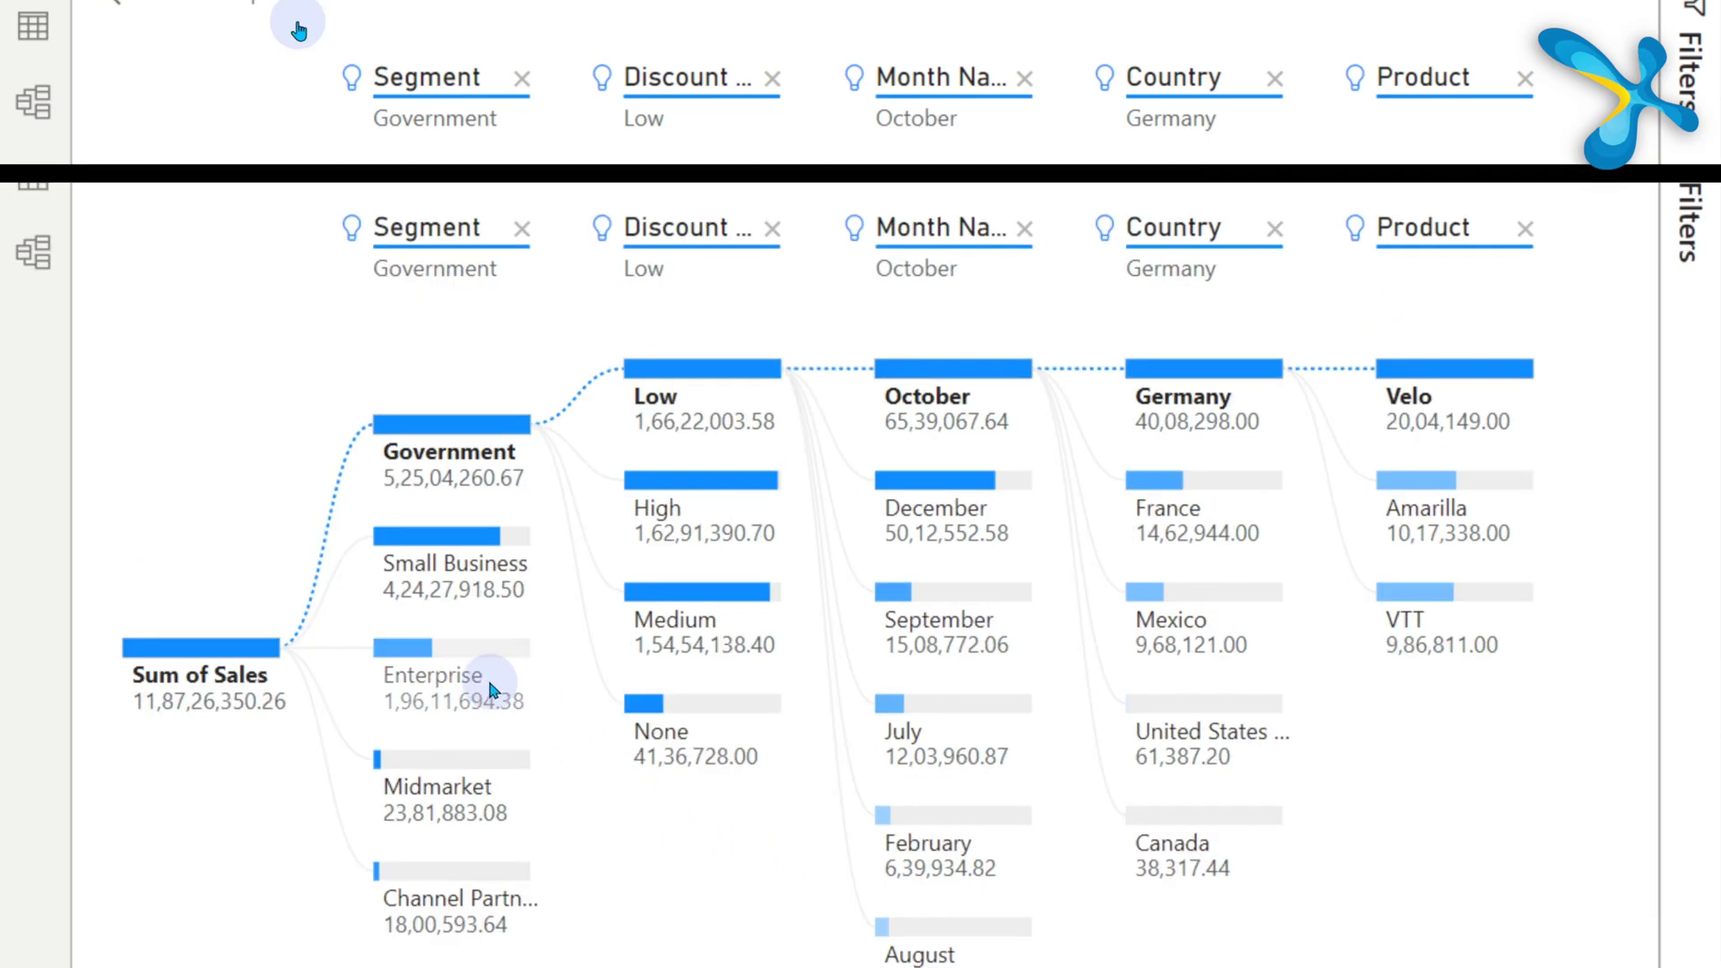
pyautogui.moveTo(475, 681)
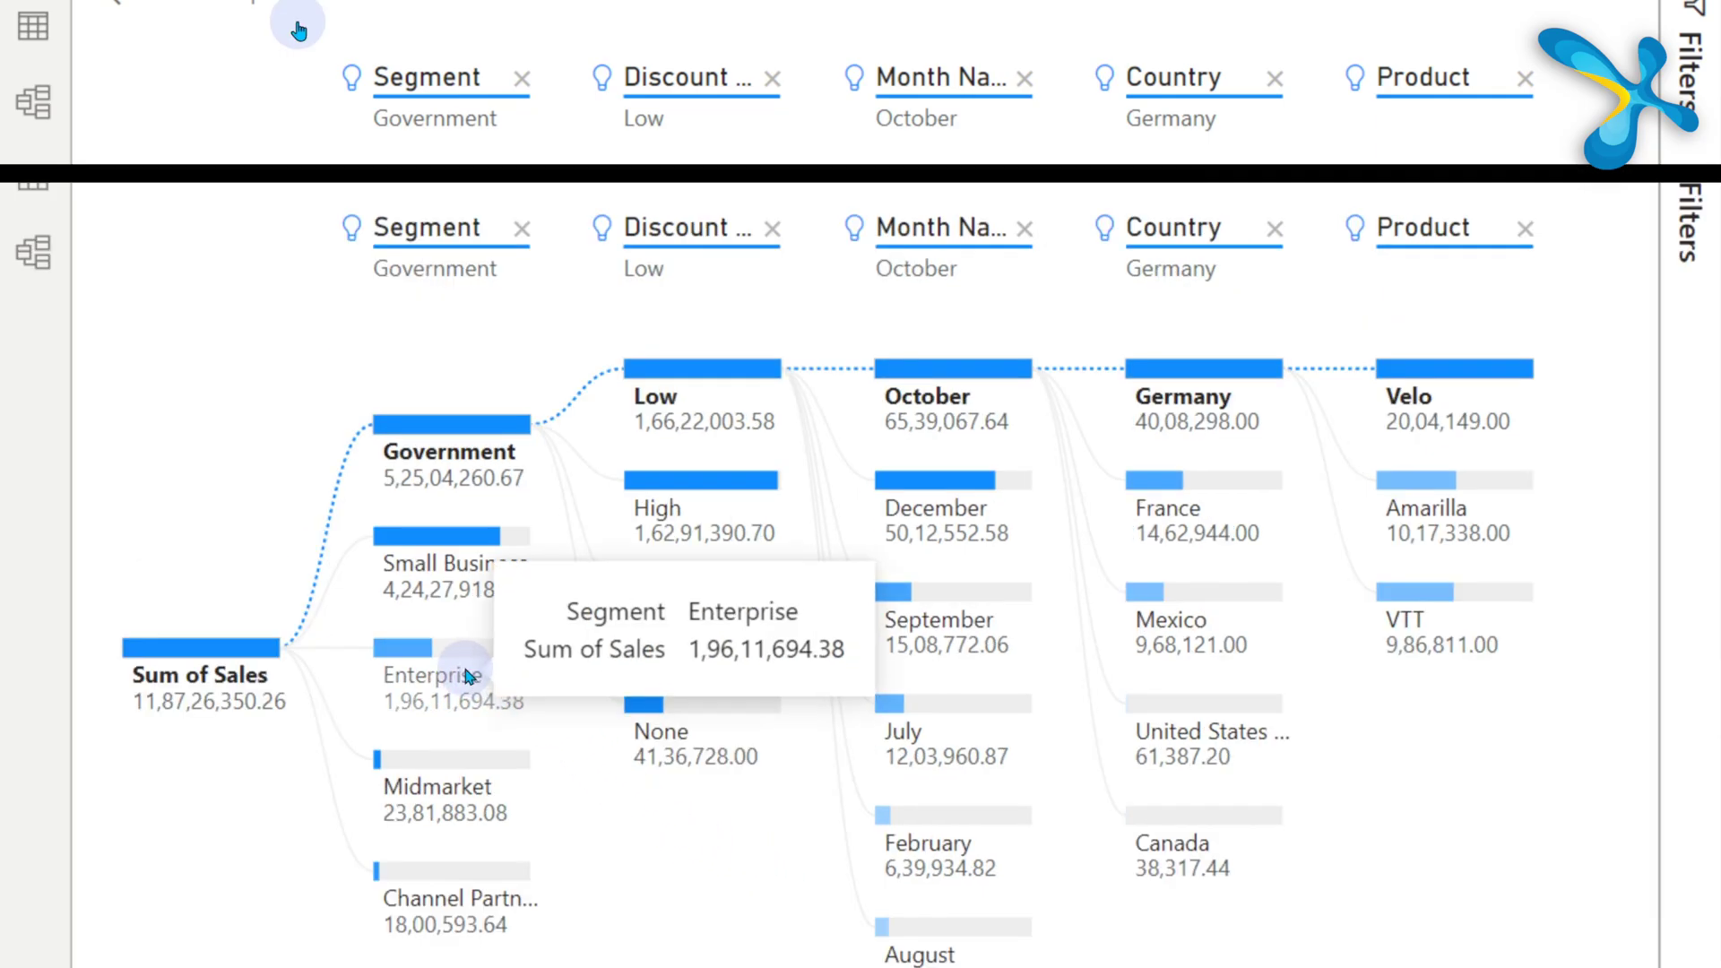
pyautogui.click(426, 663)
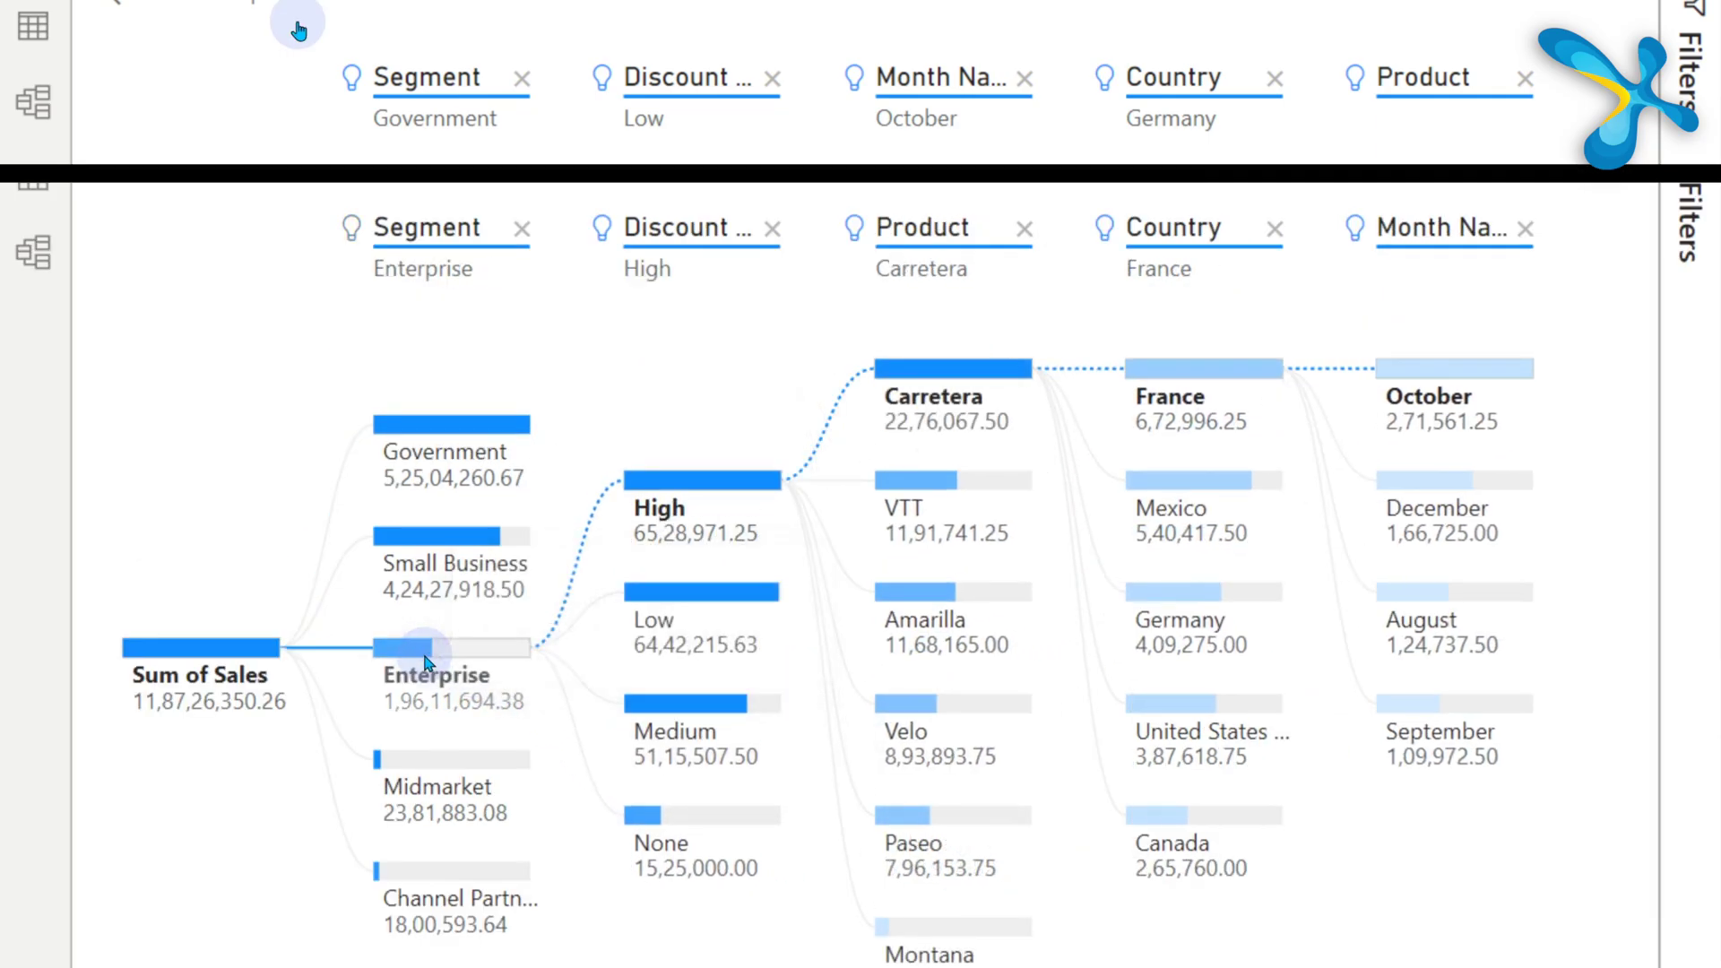
pyautogui.click(424, 764)
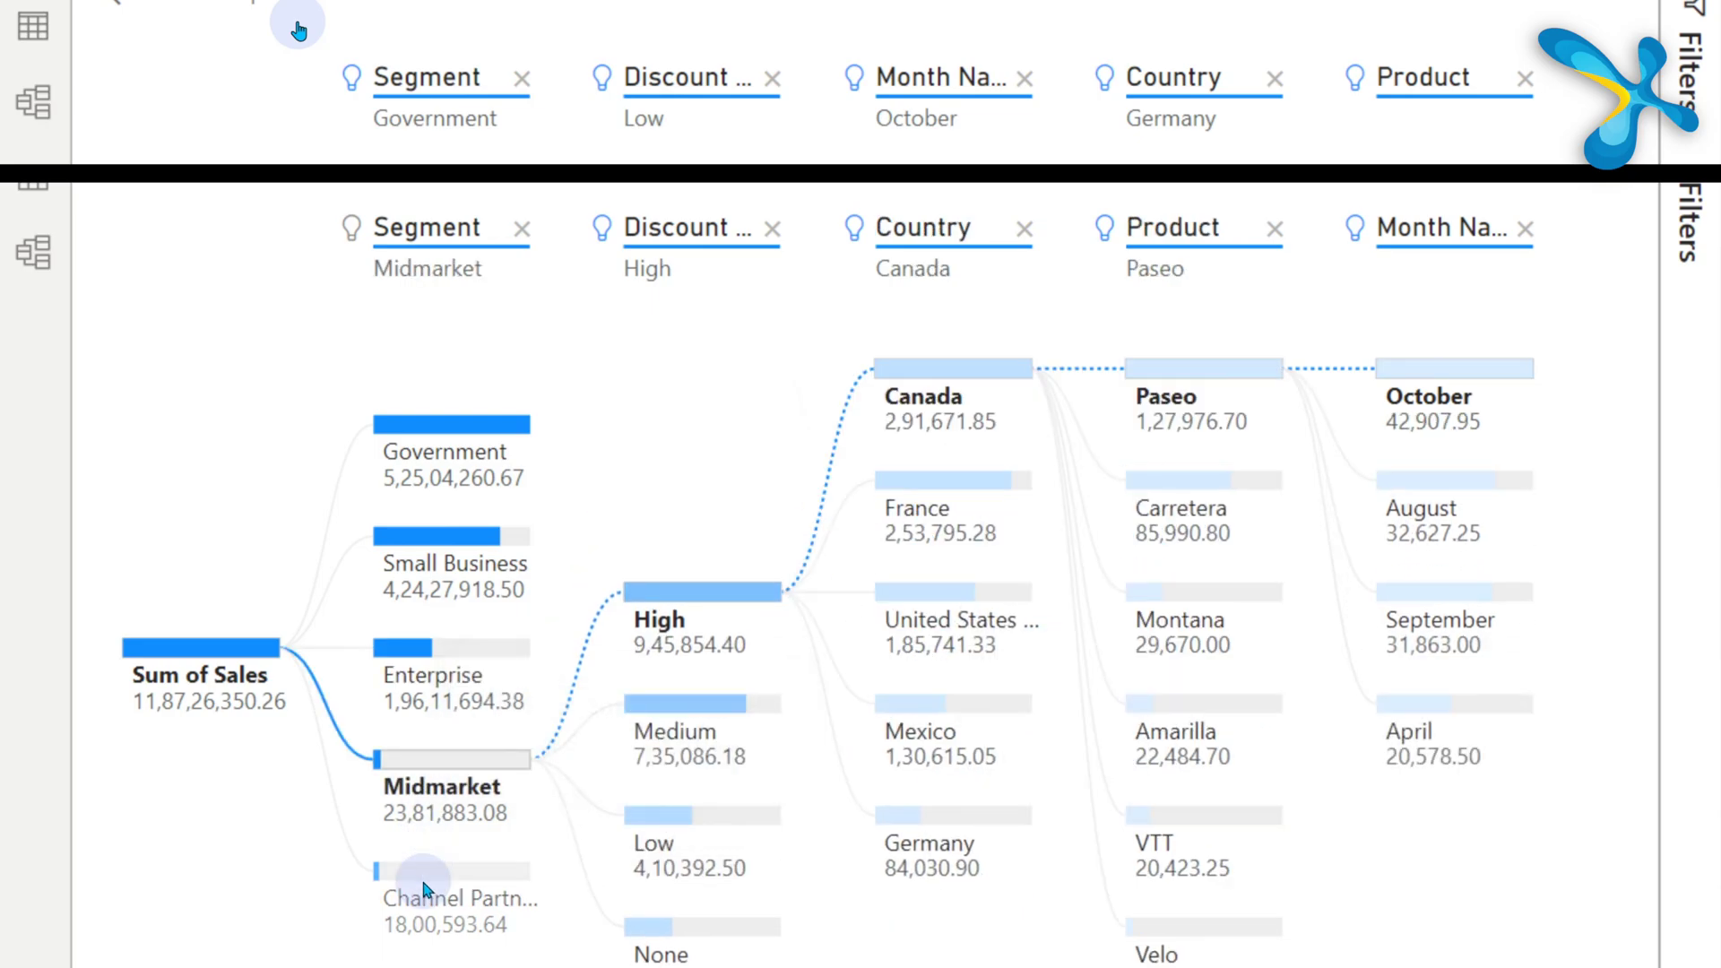
pyautogui.click(388, 874)
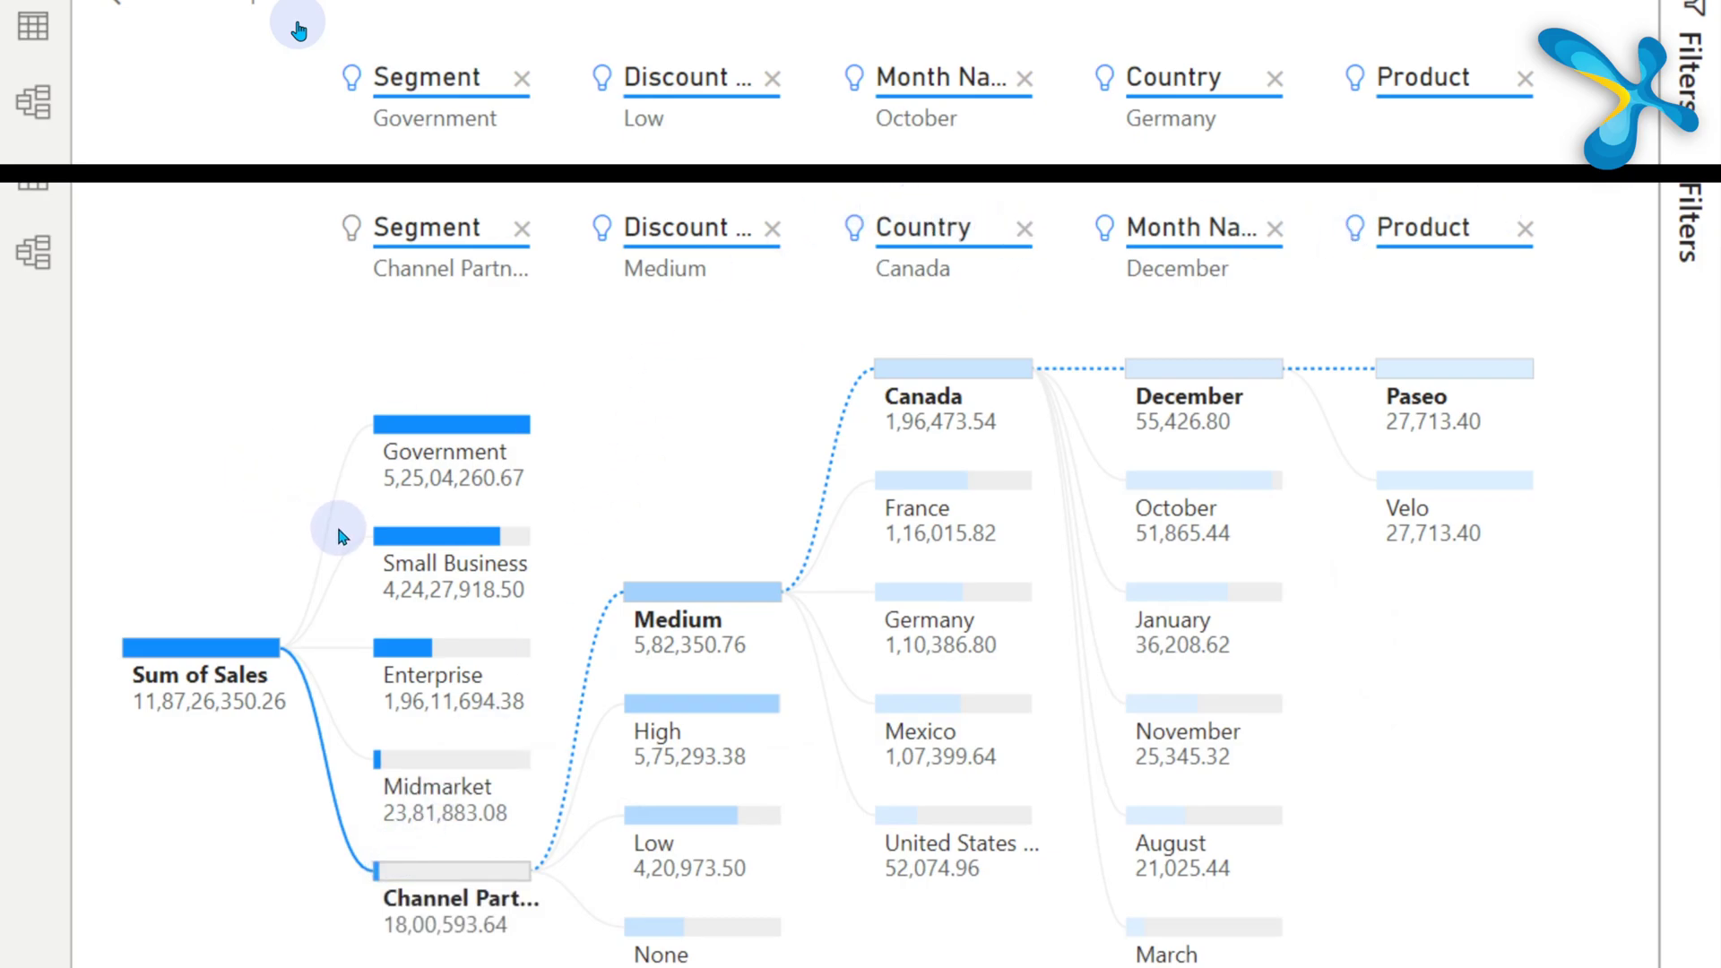
pyautogui.click(439, 423)
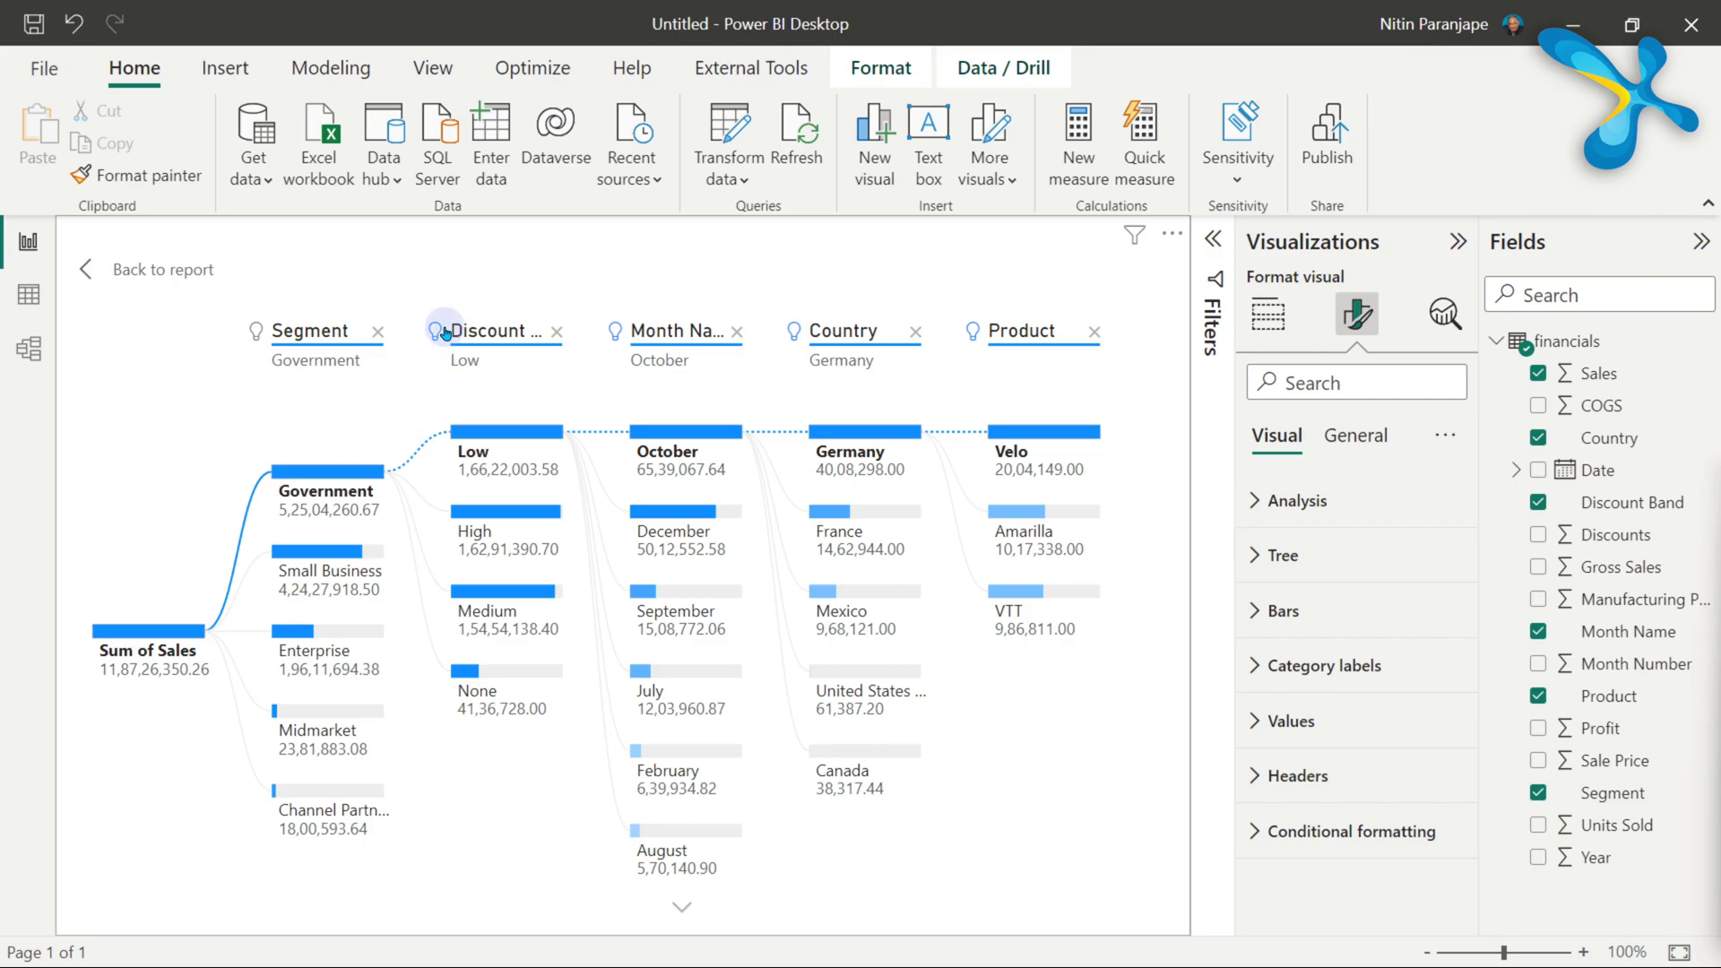
# Step: Remove the Product and Country levels from the tree and break down October by Product
pyautogui.moveTo(446, 335)
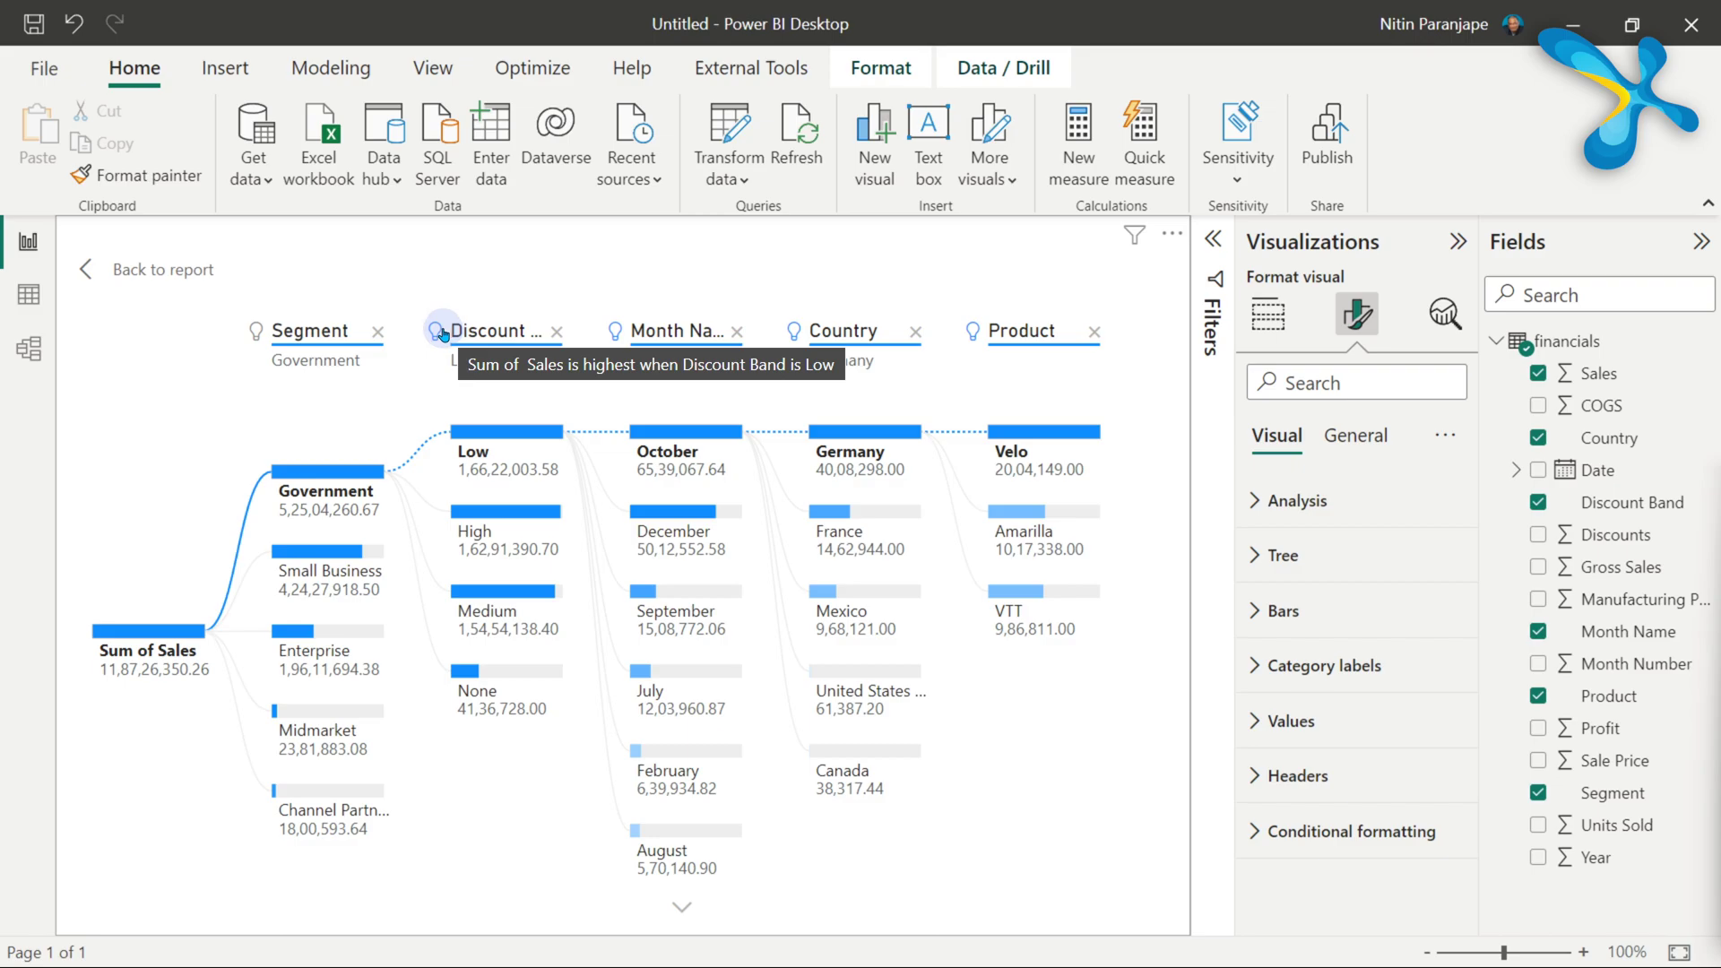
pyautogui.click(1094, 334)
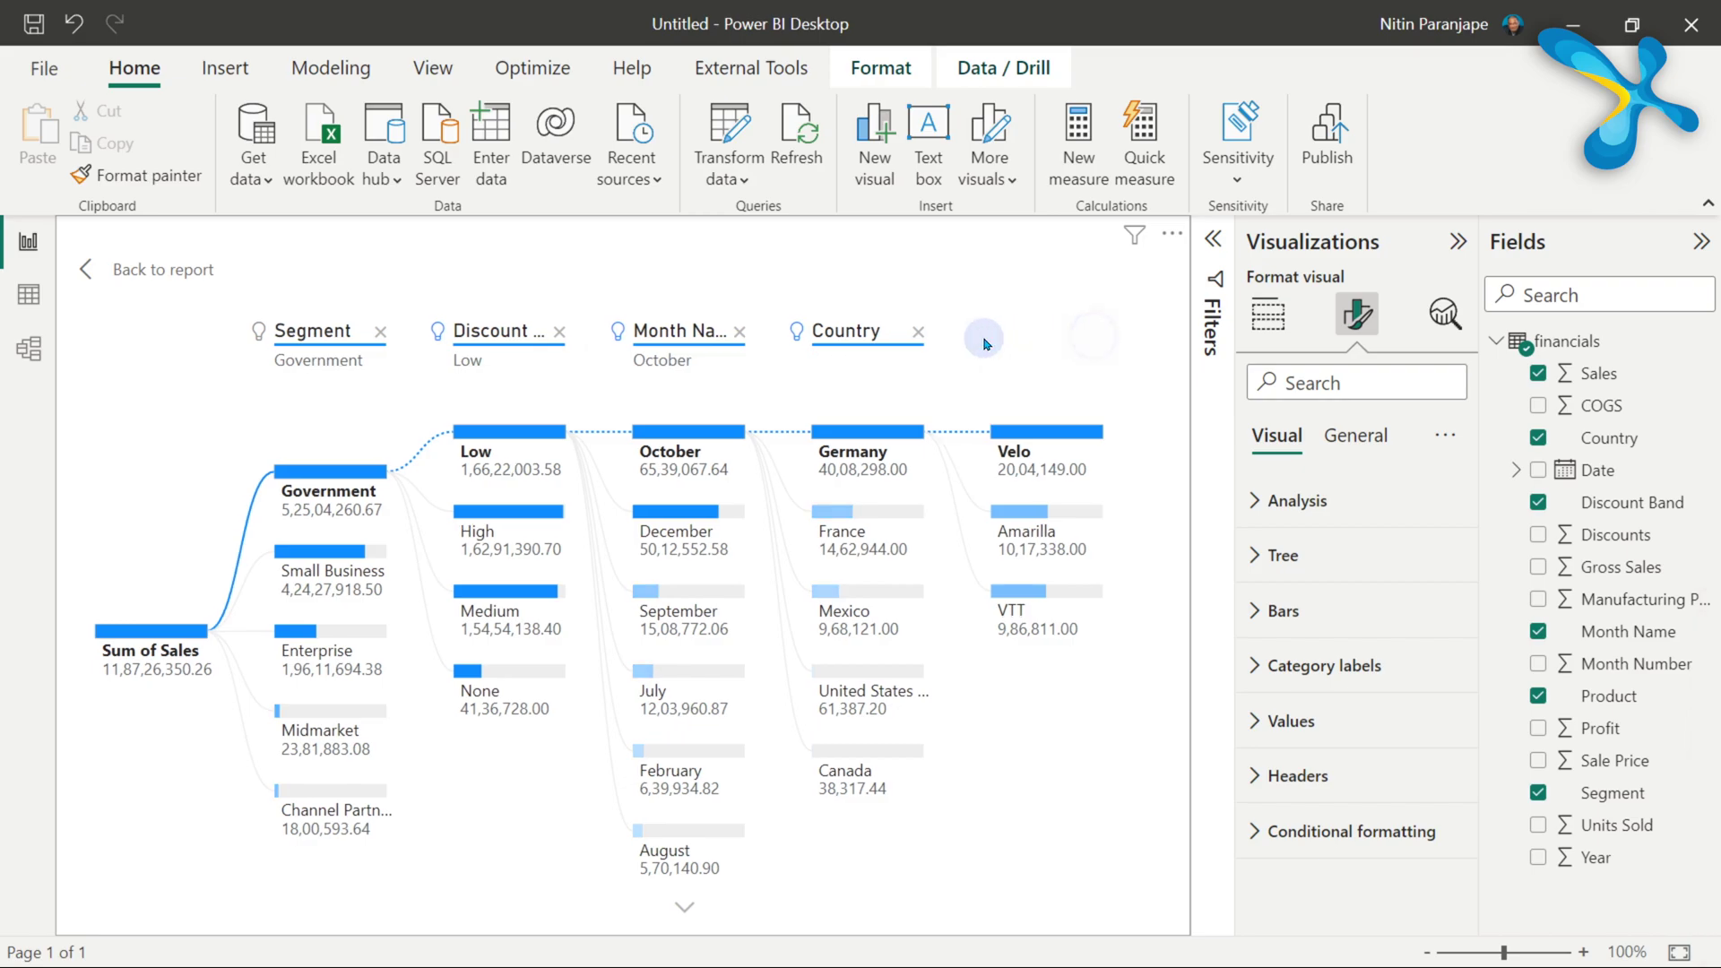
pyautogui.click(916, 333)
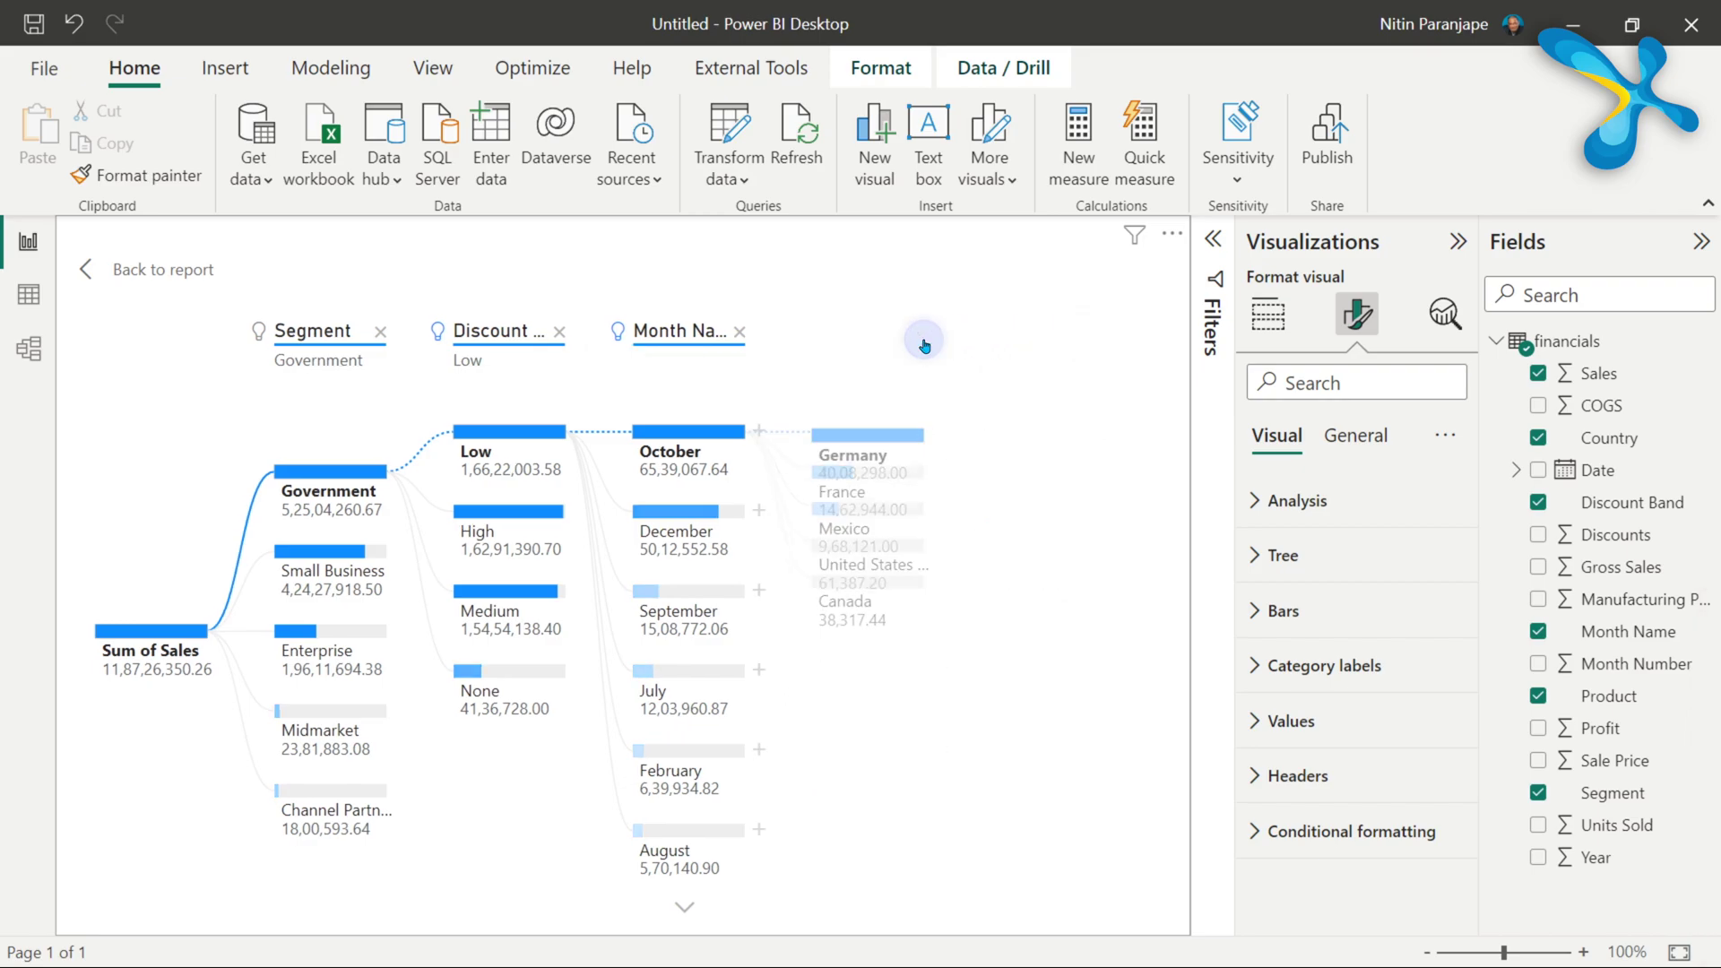
pyautogui.click(761, 432)
pyautogui.click(872, 560)
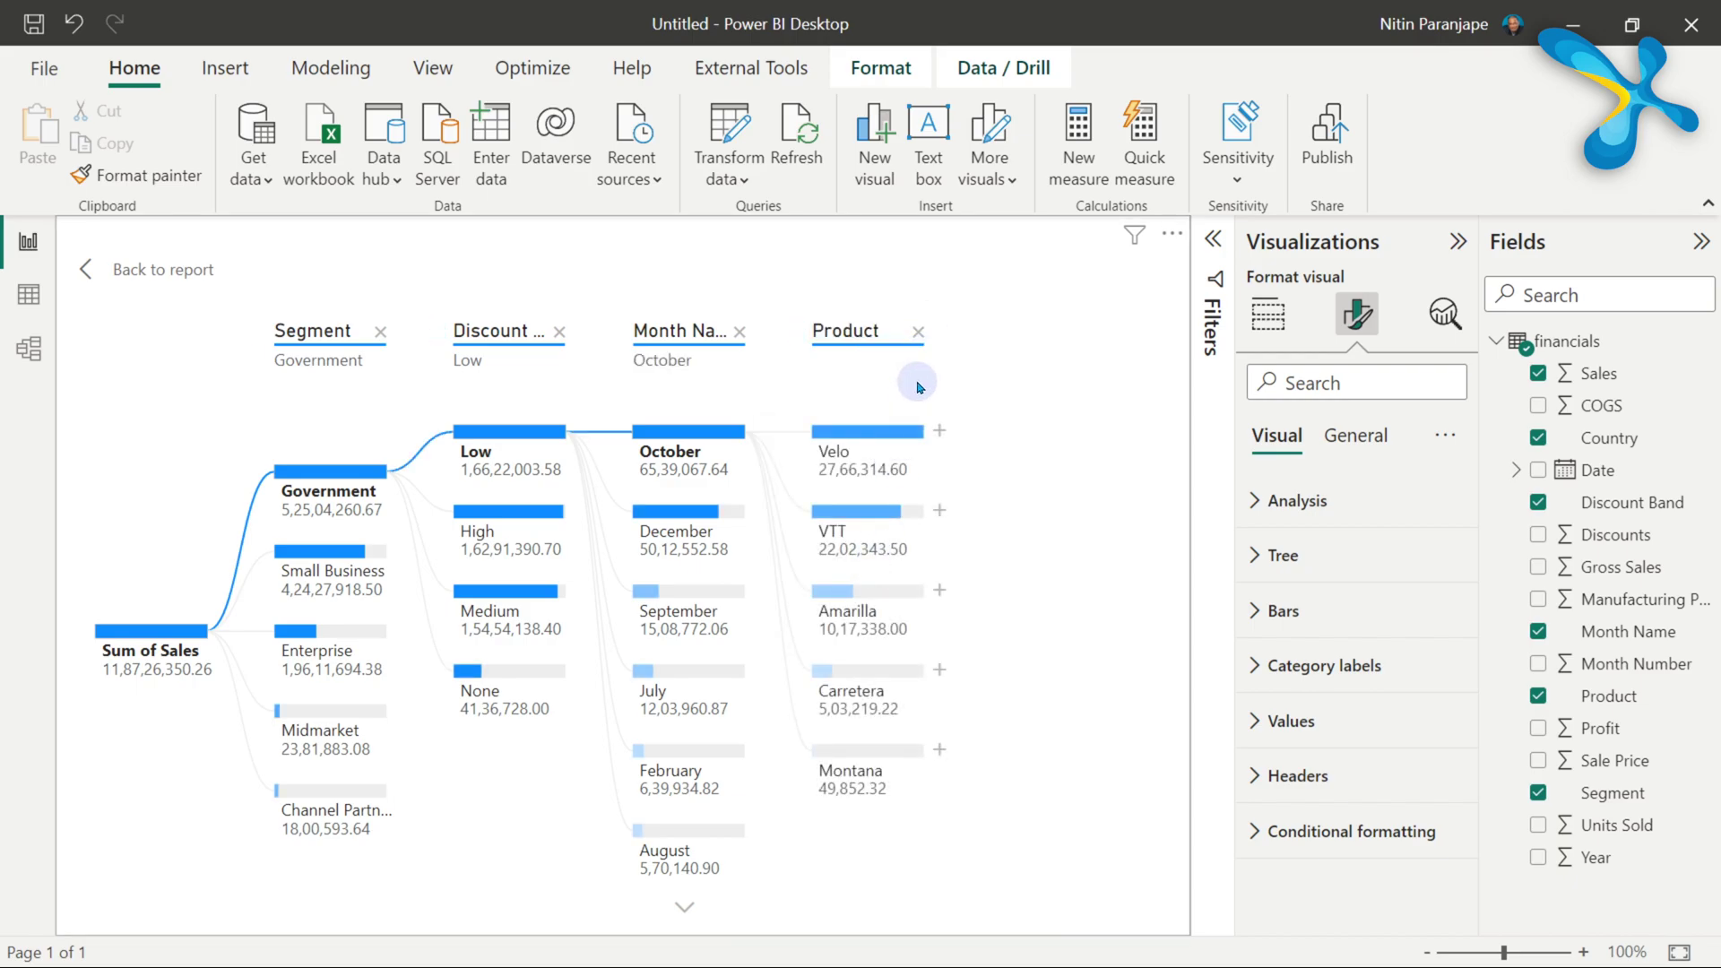
# Step: Lock the Segment level of the decomposition tree
pyautogui.click(439, 332)
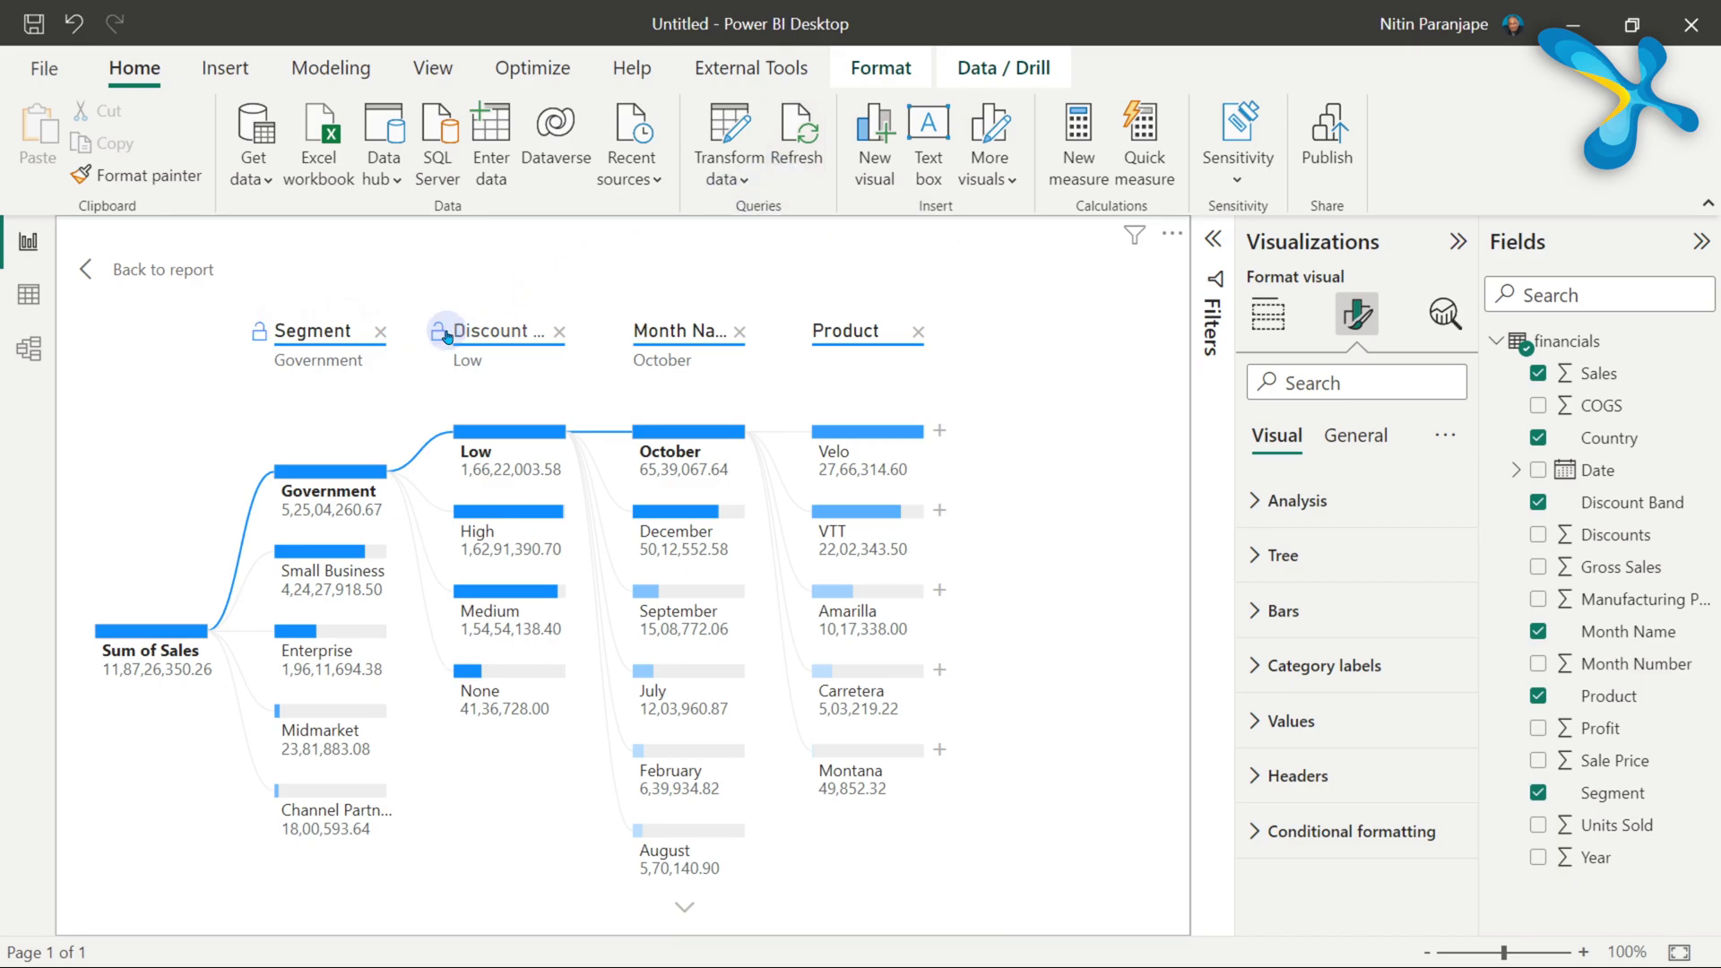
pyautogui.click(260, 339)
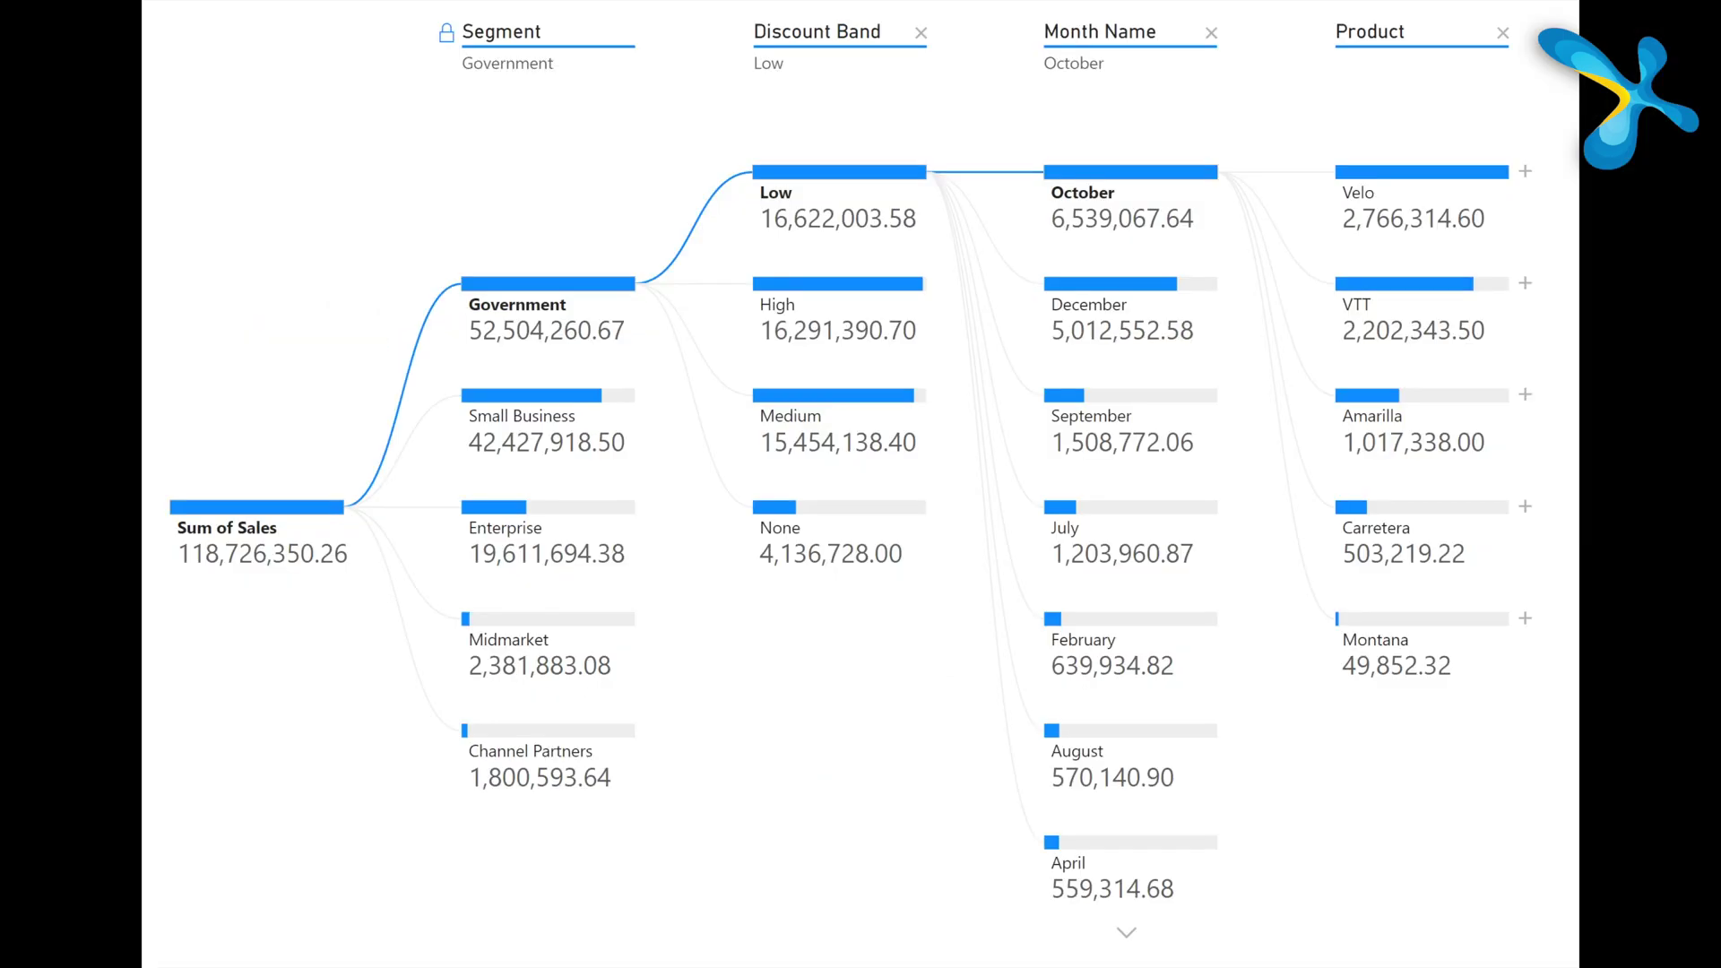
# Step: In the reading view, try removing the Discount Band level beside the locked Segment level and splitting Government again
pyautogui.click(921, 33)
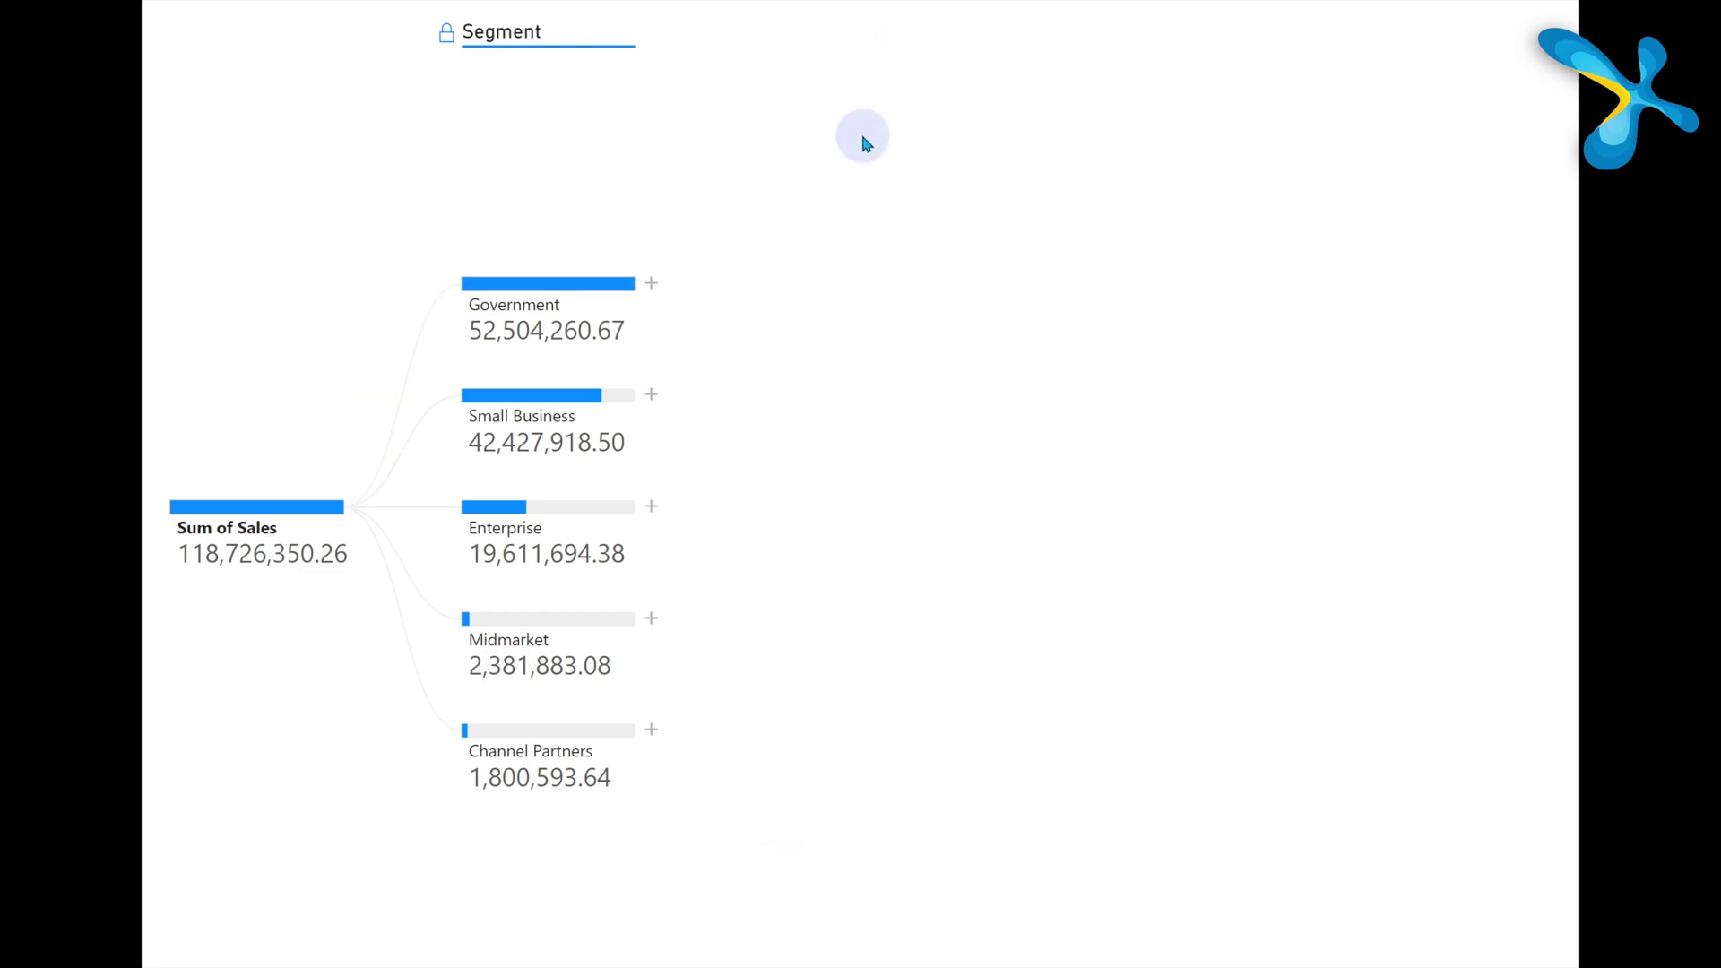
pyautogui.click(664, 286)
pyautogui.click(732, 467)
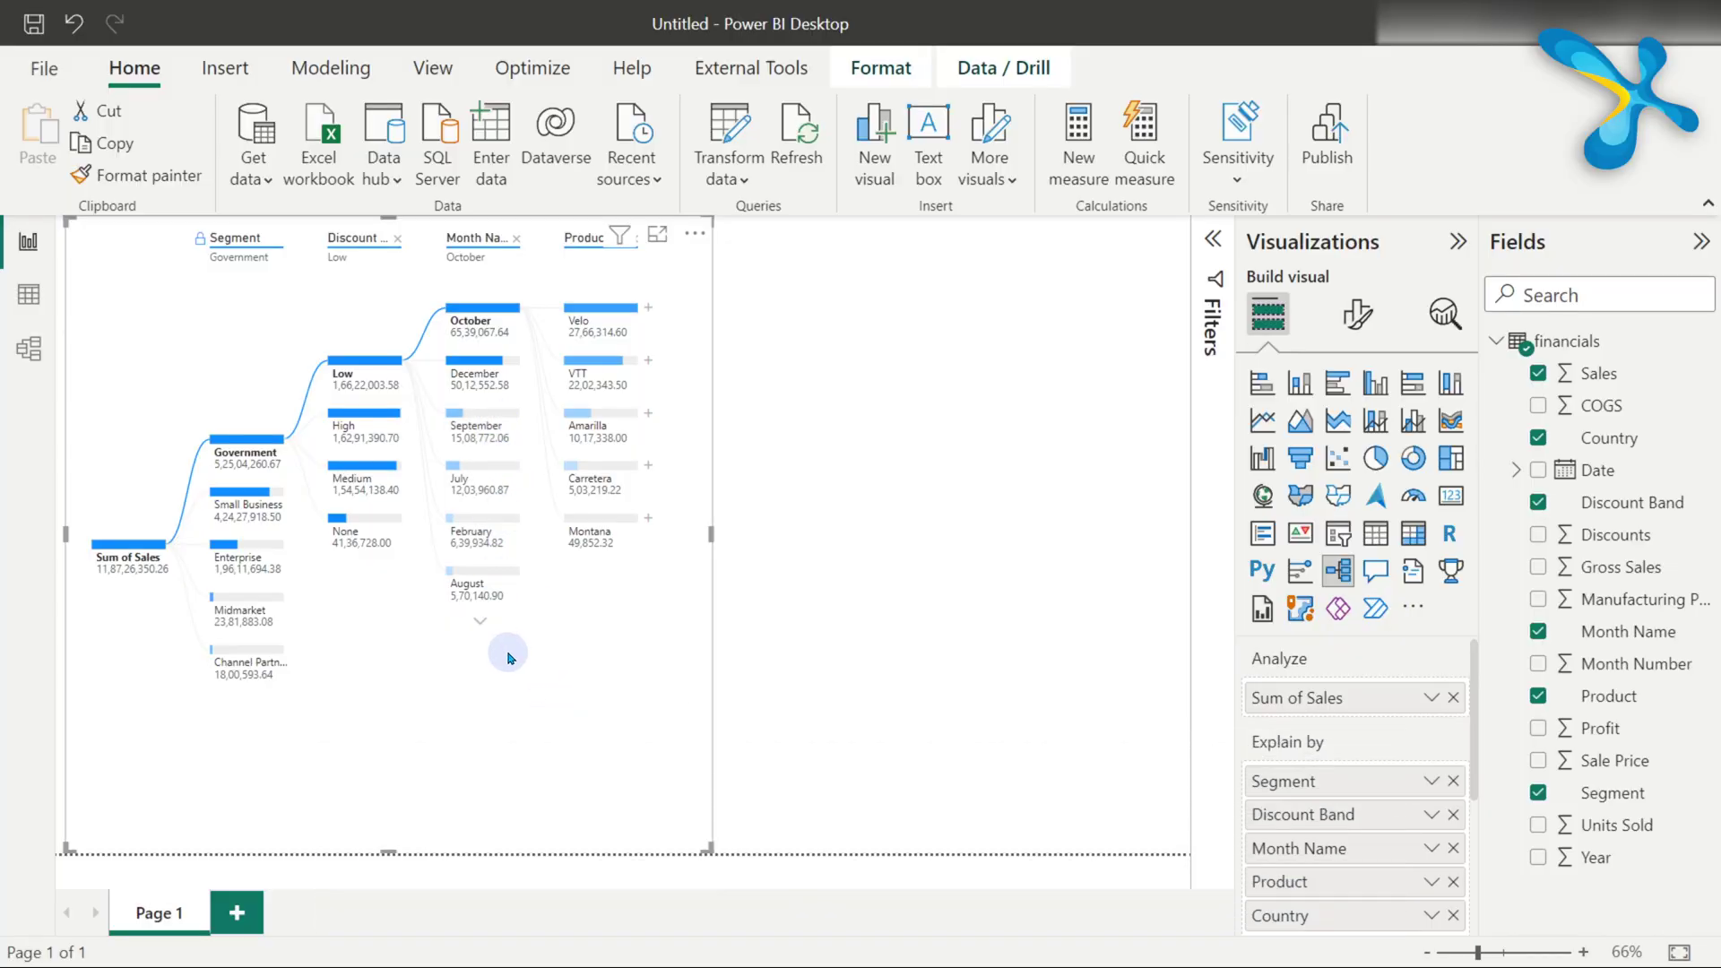
# Step: Create a bar chart of Sum of Sales by Segment on the empty canvas area beside the decomposition tree
pyautogui.click(995, 483)
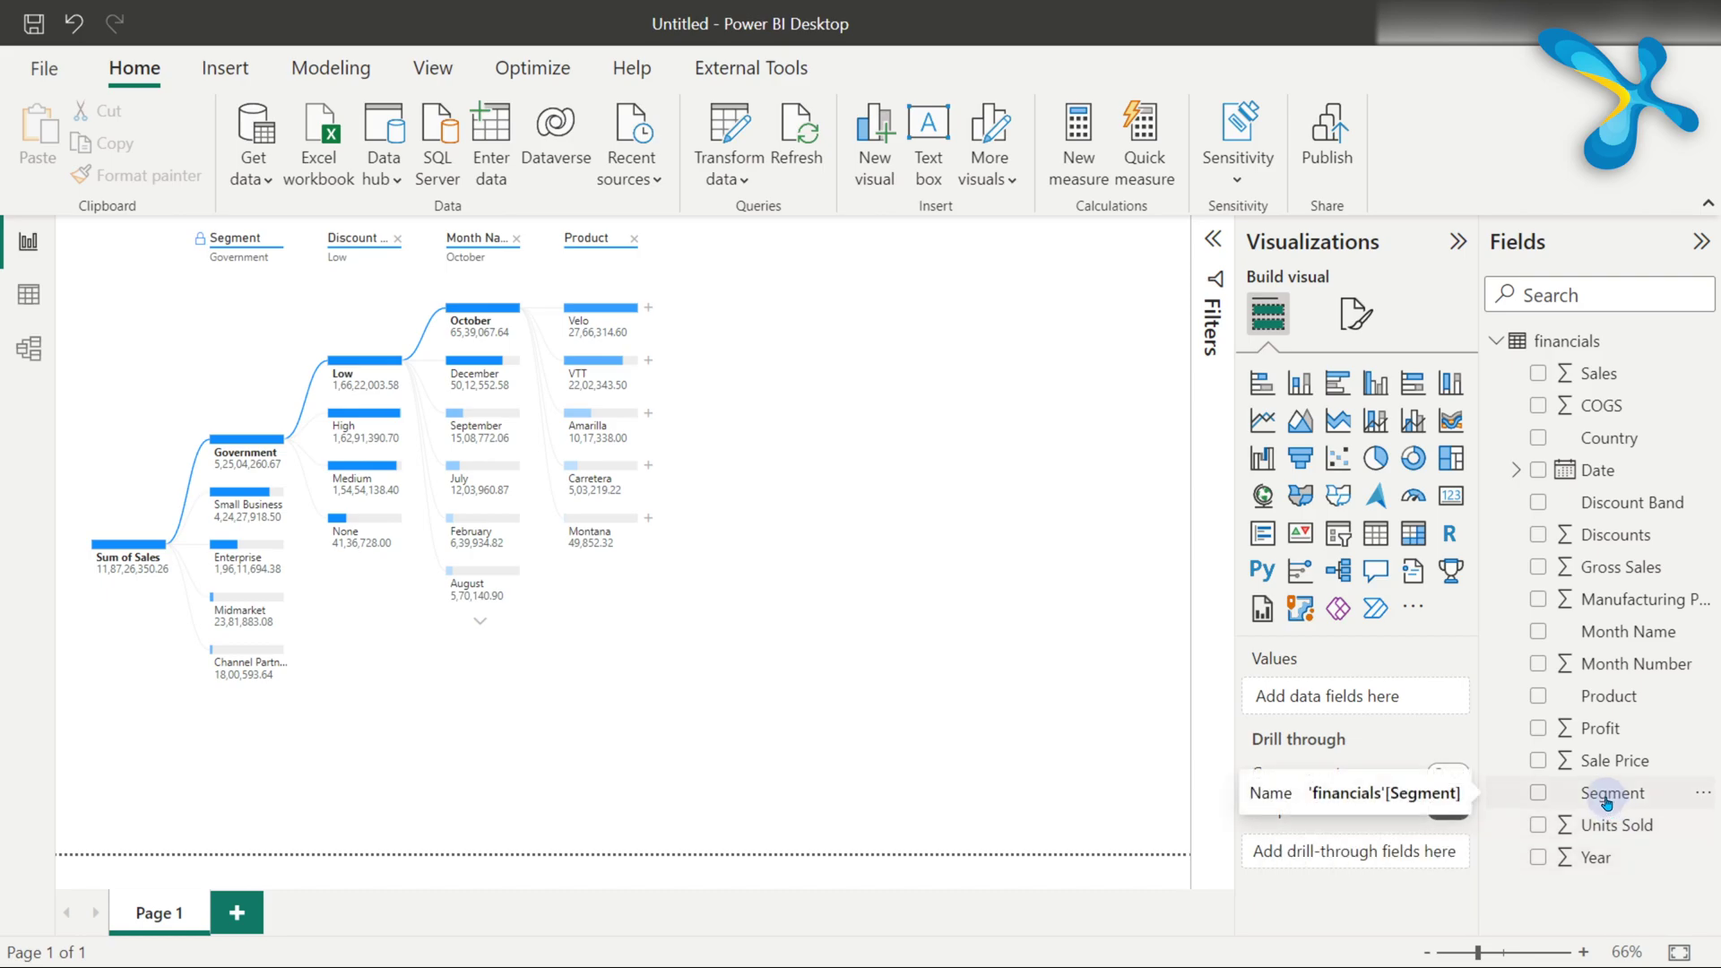
pyautogui.moveTo(1608, 793); pyautogui.dragTo(866, 318)
pyautogui.moveTo(1571, 394); pyautogui.dragTo(1080, 620)
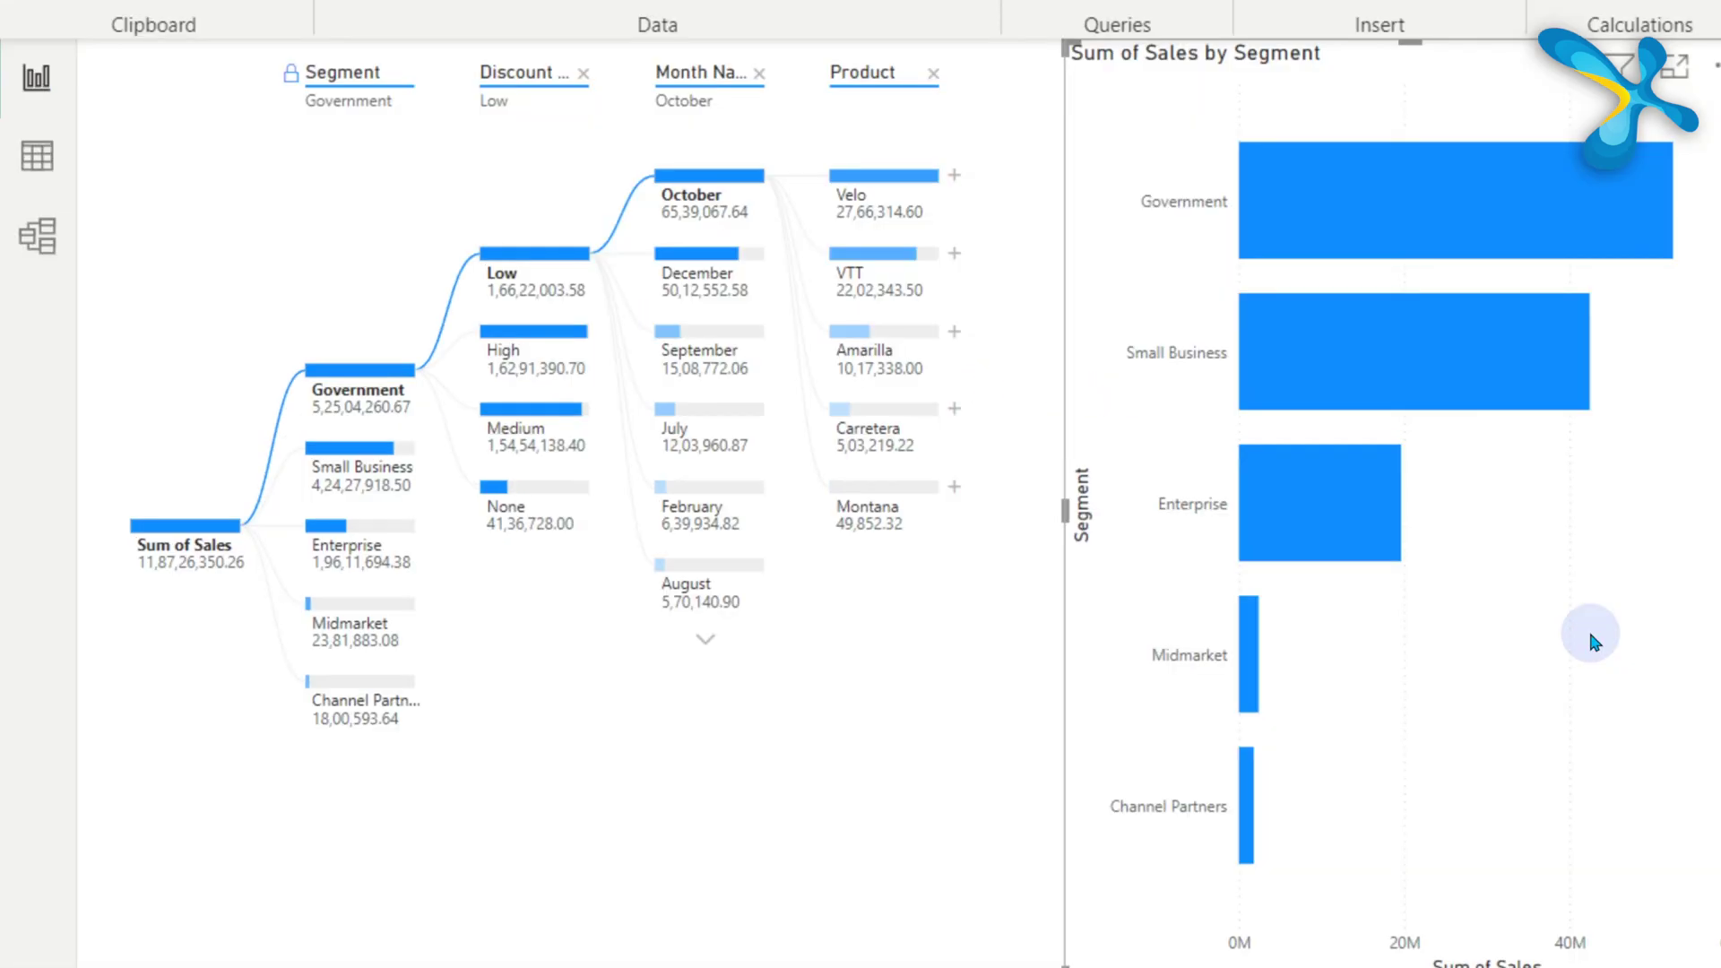
# Step: Select Enterprise in the tree, test cross-highlighting it from the Small Business, Enterprise, Government and Midmarket bars, and clear the highlight
pyautogui.click(334, 530)
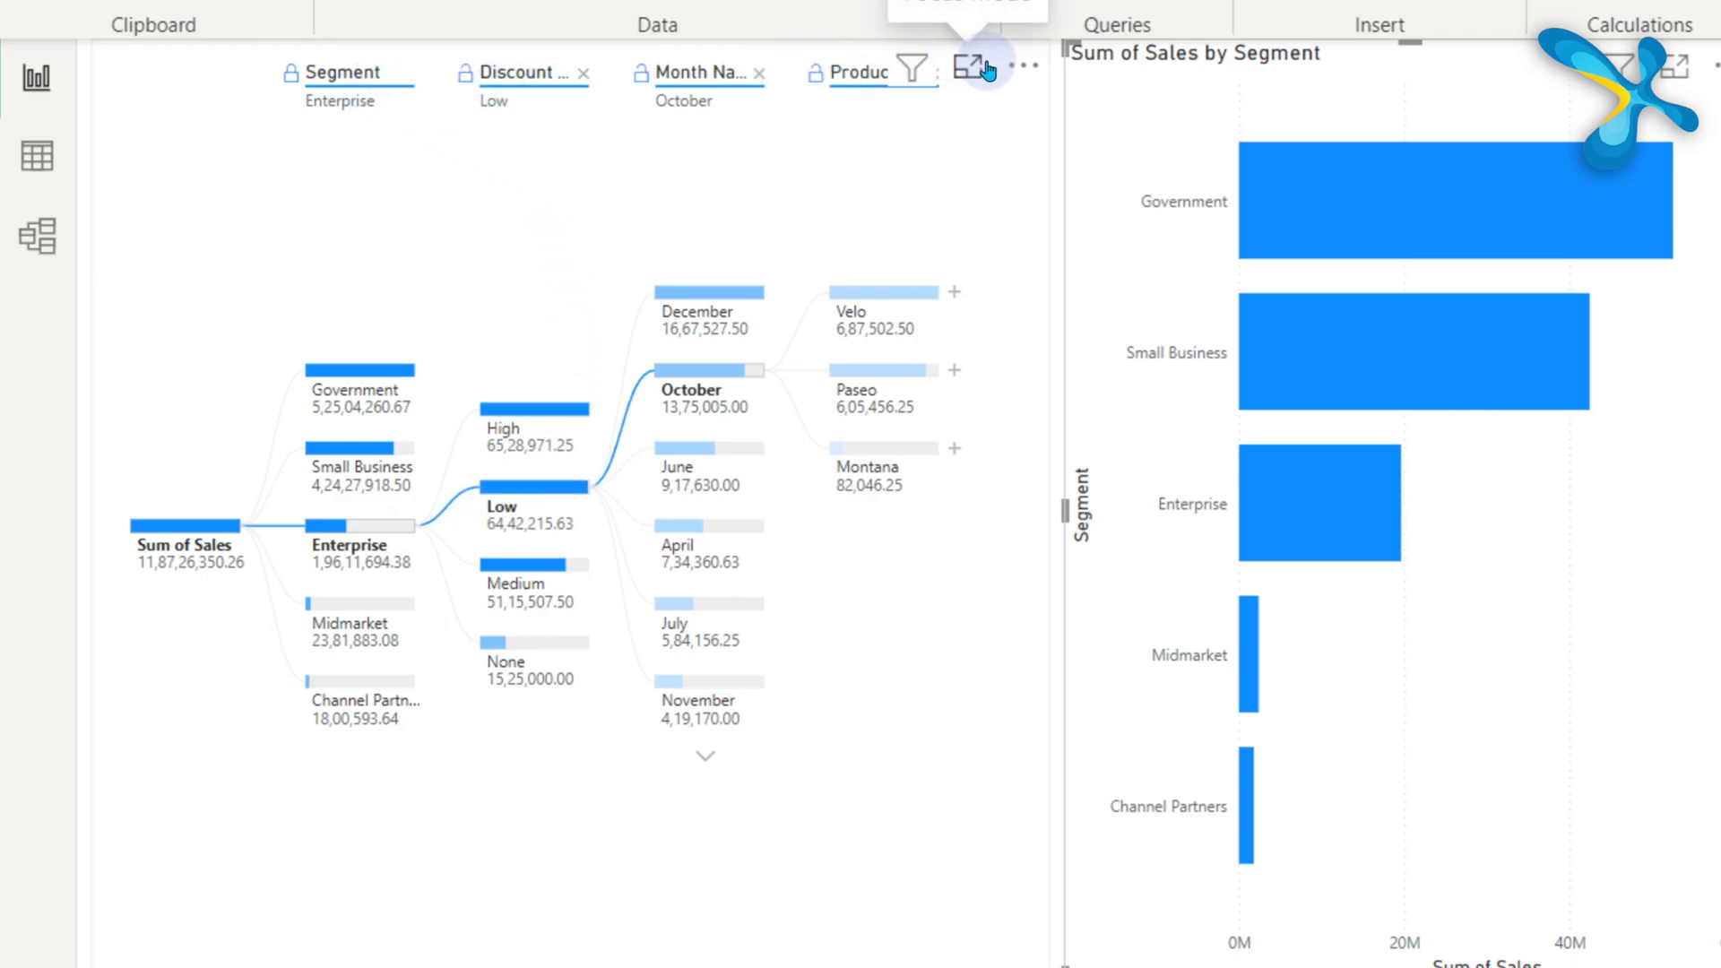
pyautogui.moveTo(1524, 390)
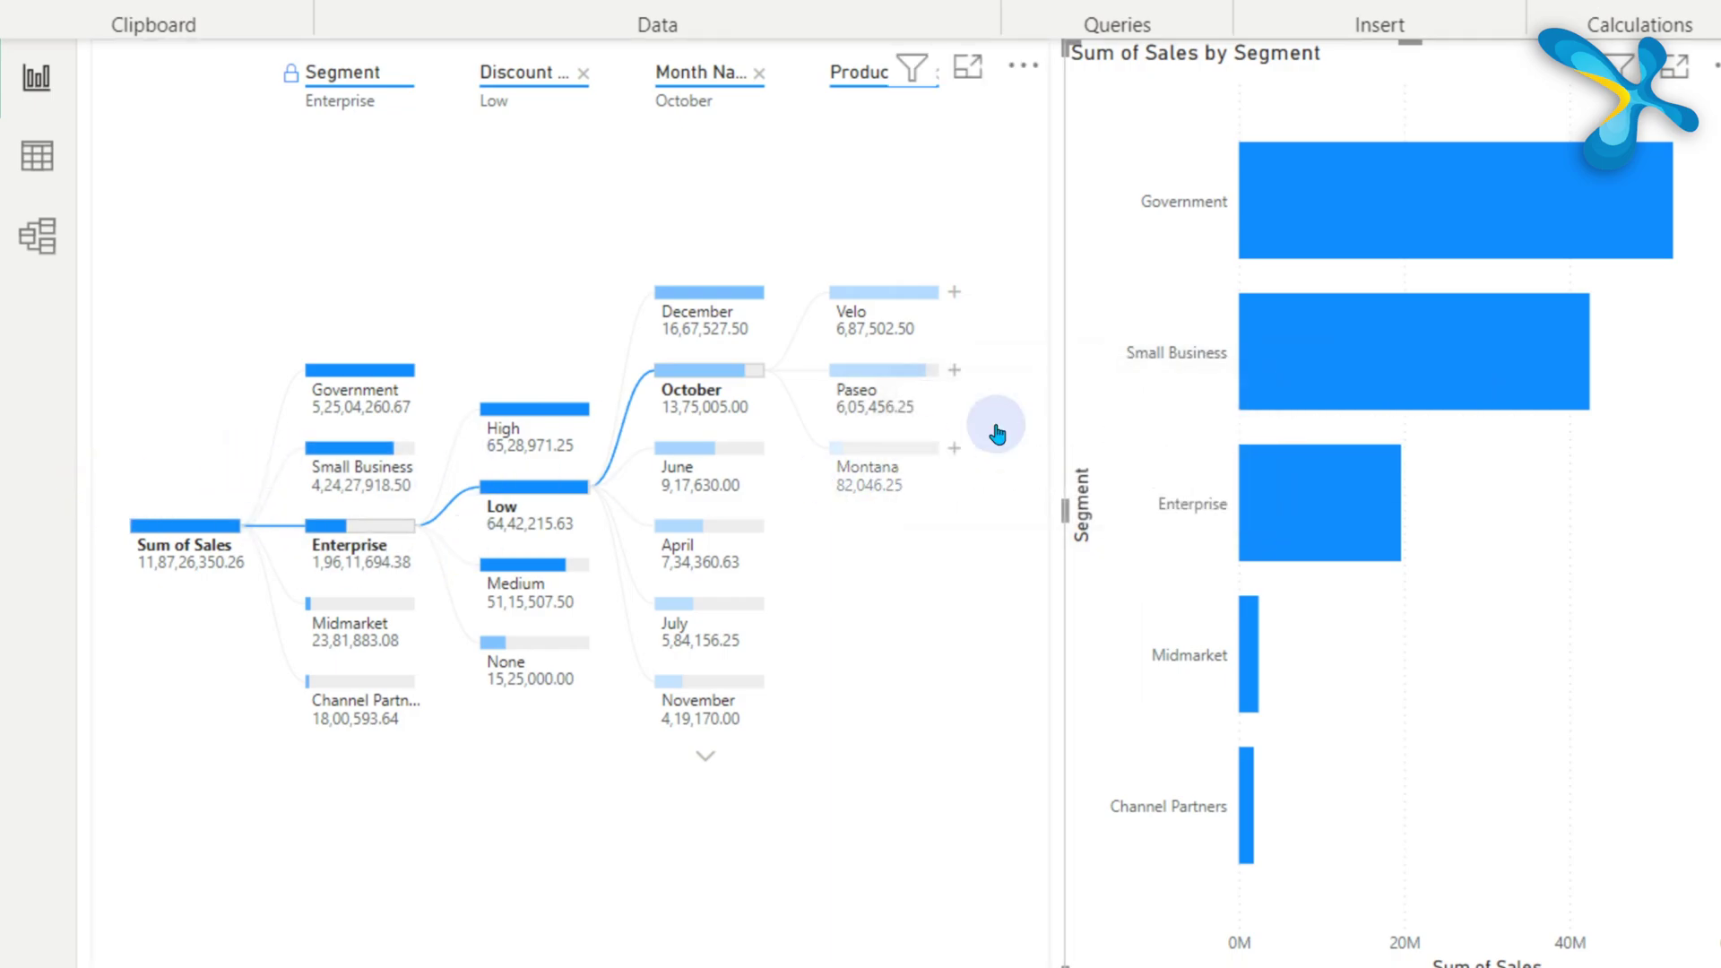
pyautogui.moveTo(1389, 341)
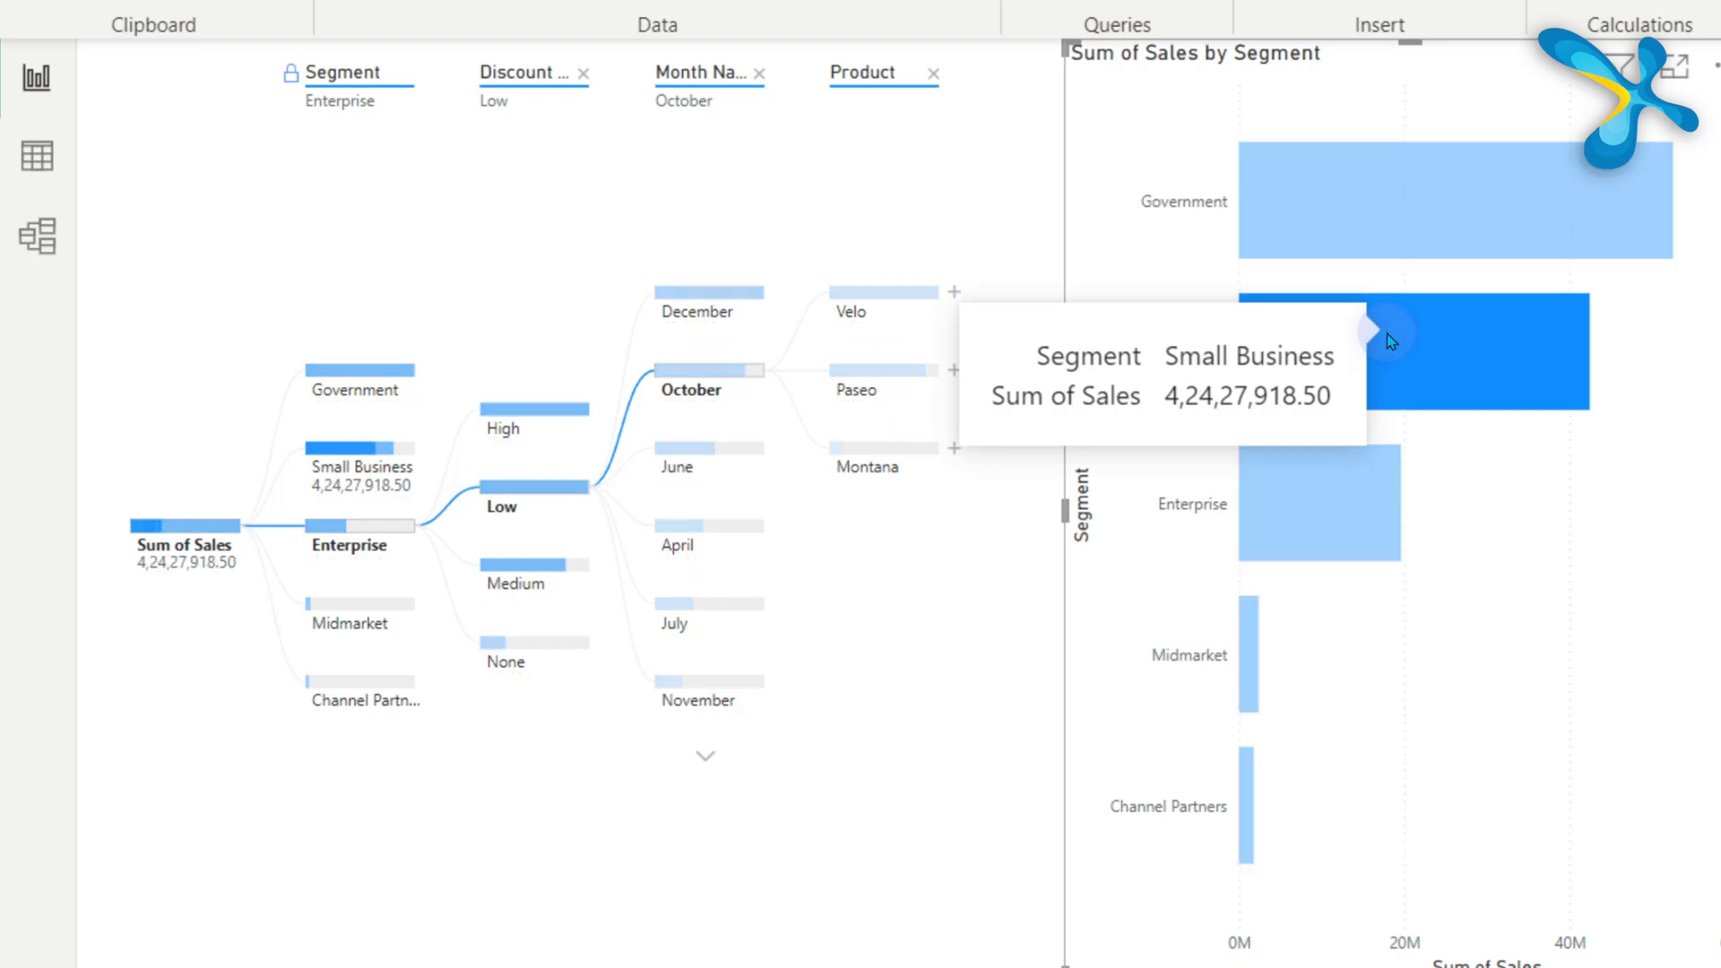
pyautogui.click(1353, 519)
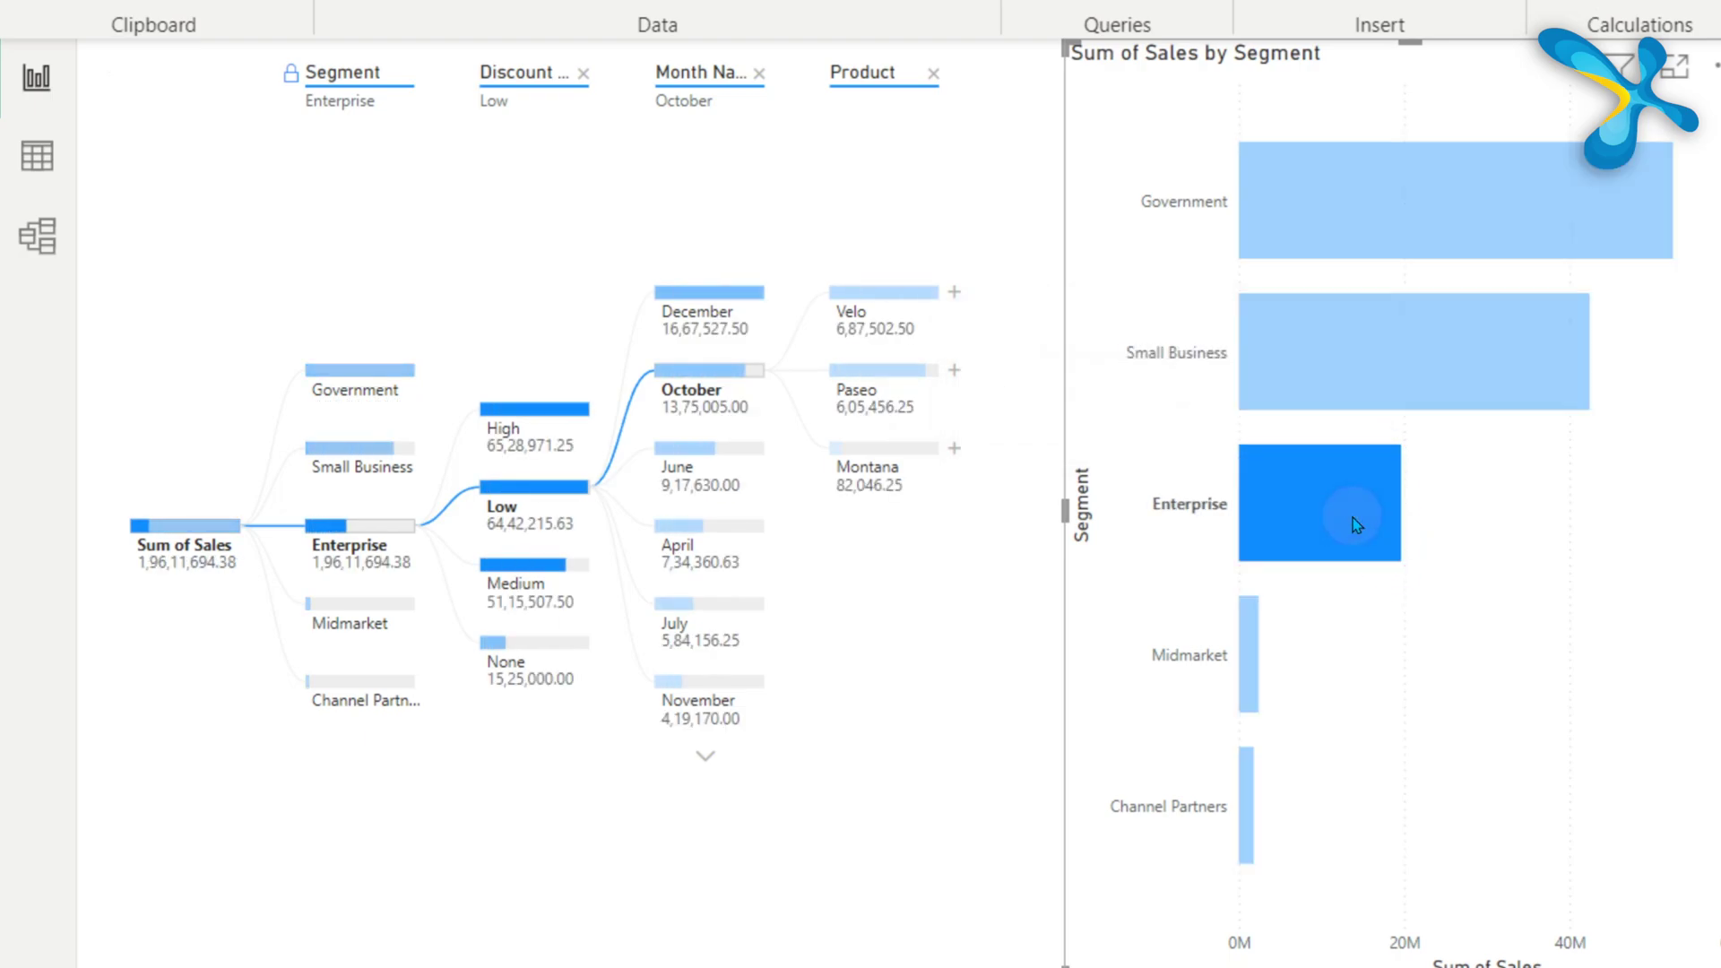
pyautogui.click(1404, 192)
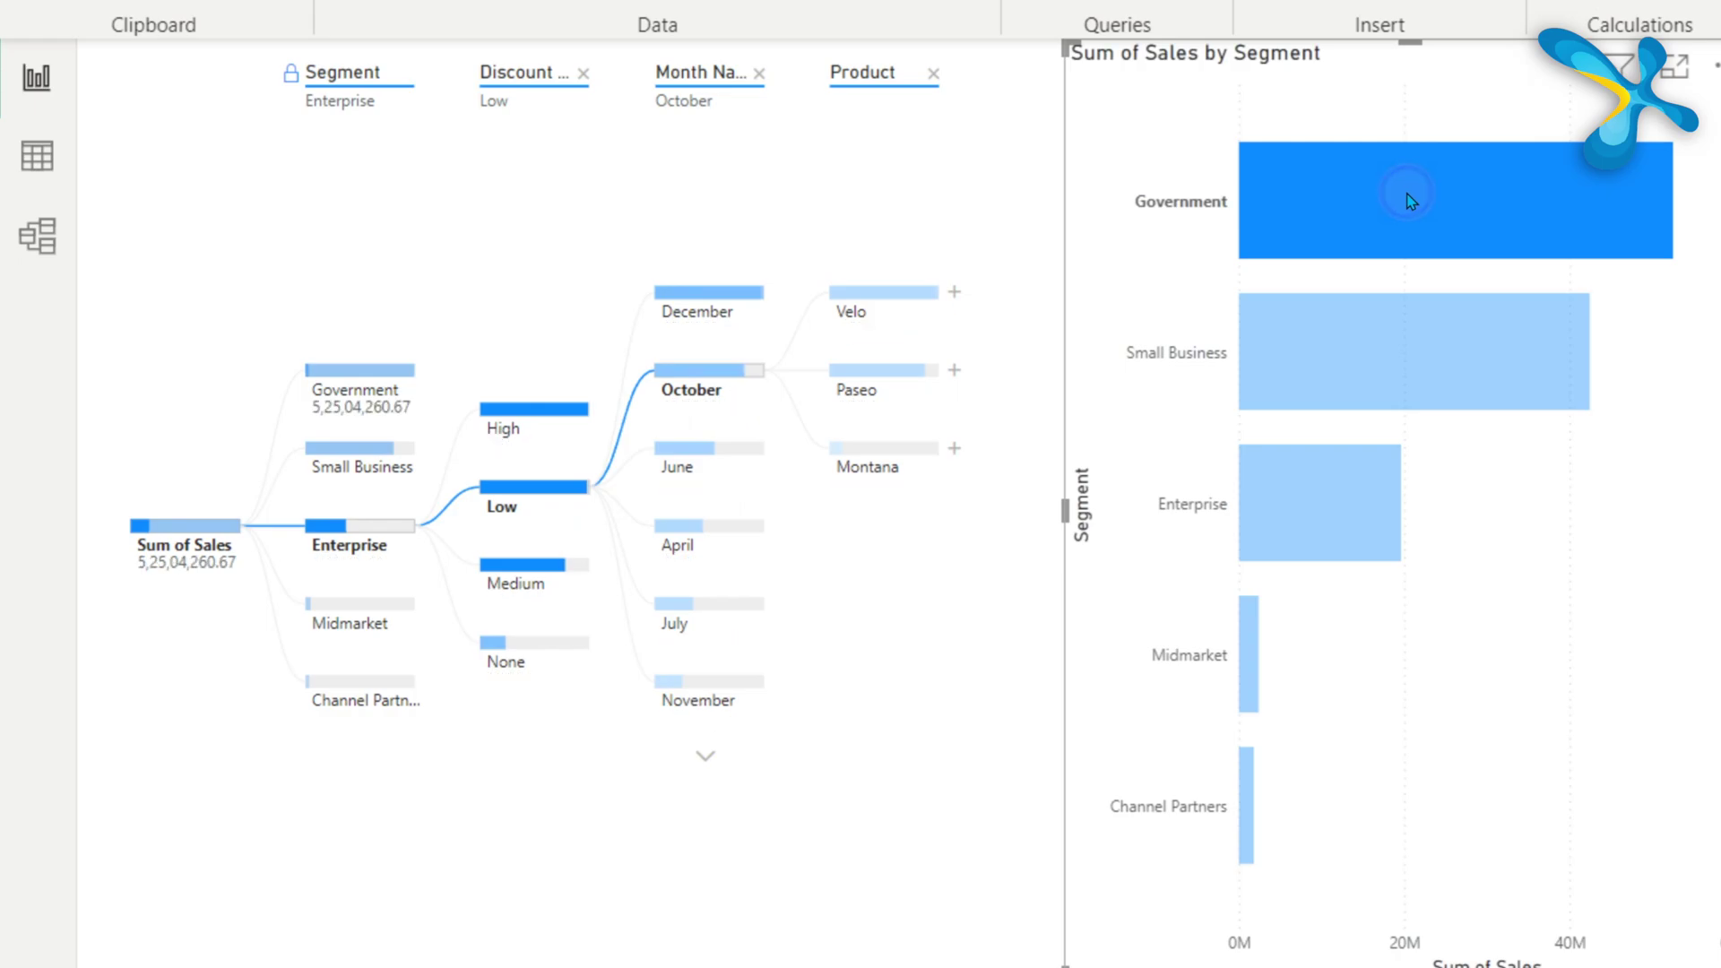
pyautogui.click(1249, 655)
pyautogui.click(1367, 497)
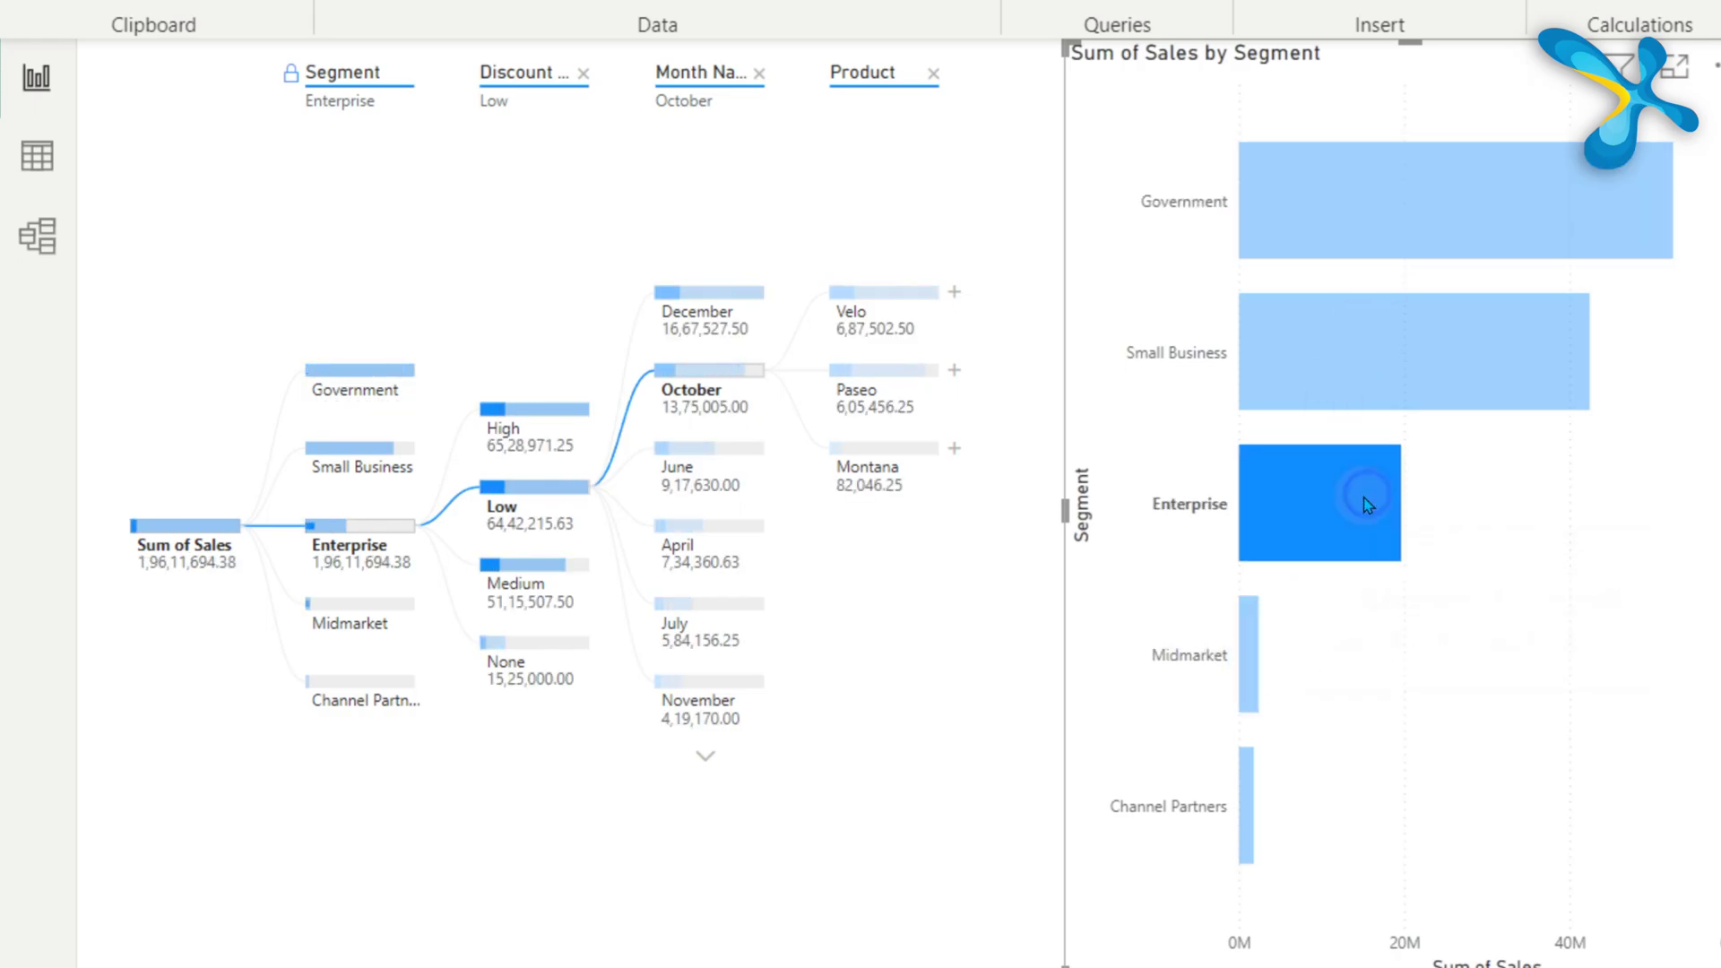
pyautogui.click(1363, 499)
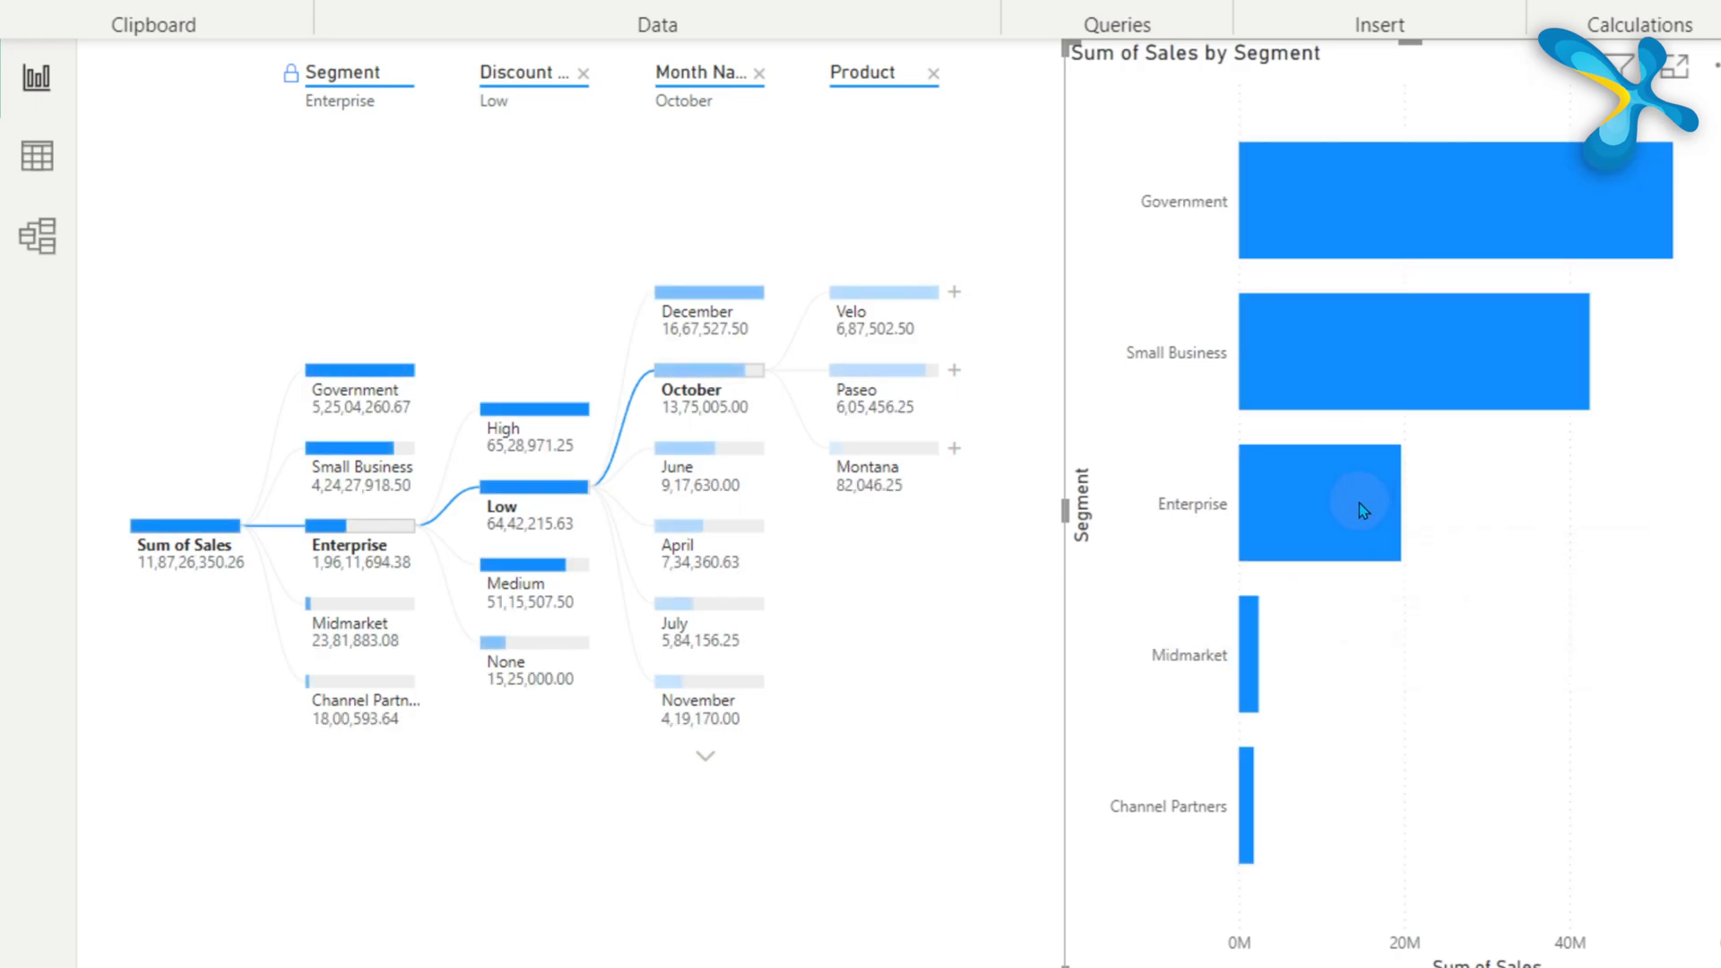
# Step: Unlock the Segment level and remove all levels from the tree, leaving only the Sum of Sales root
pyautogui.moveTo(1363, 510)
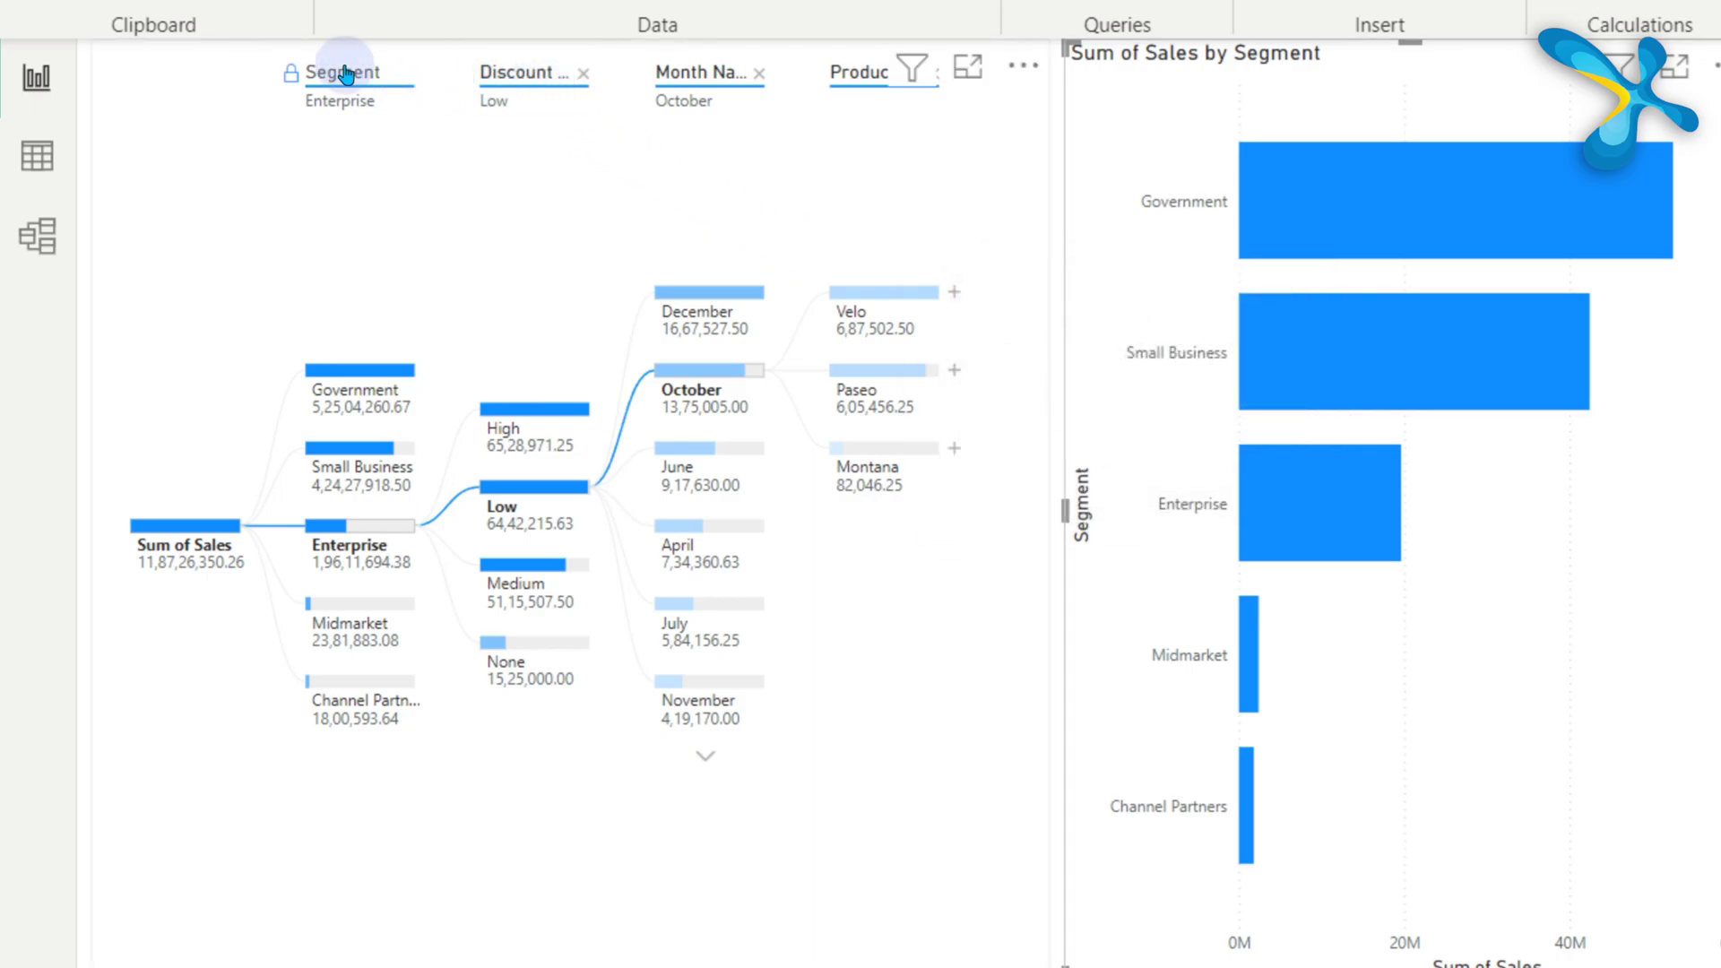
pyautogui.click(290, 74)
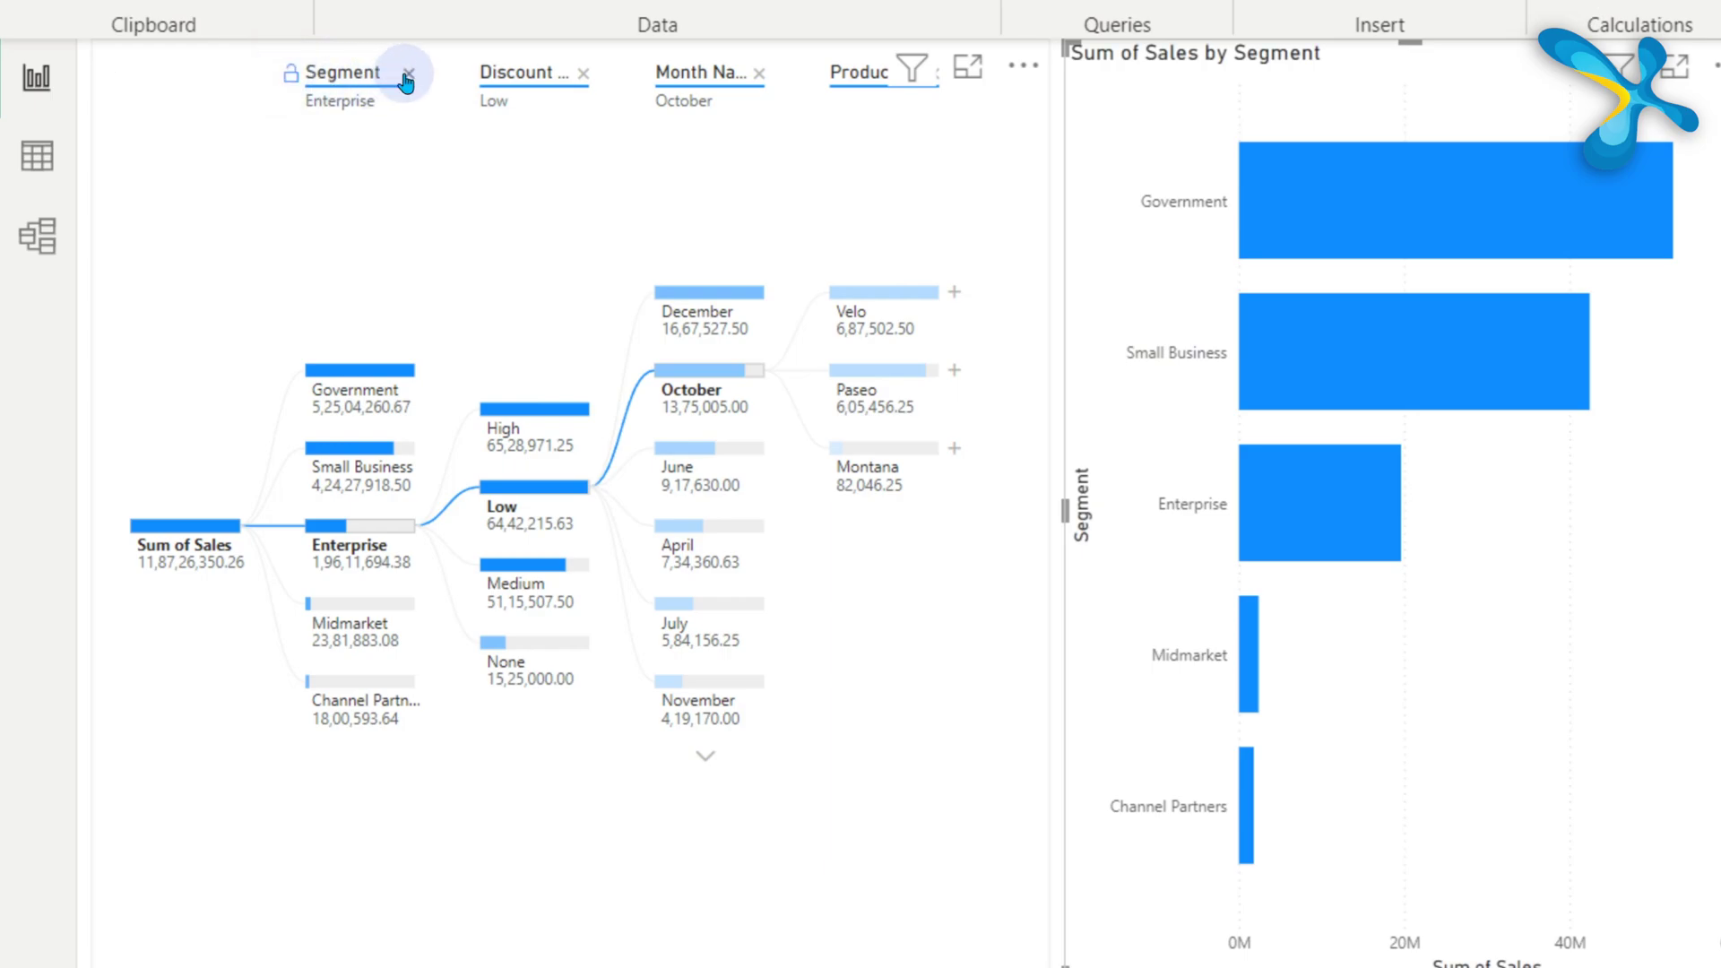
pyautogui.click(408, 74)
pyautogui.click(408, 73)
pyautogui.click(408, 73)
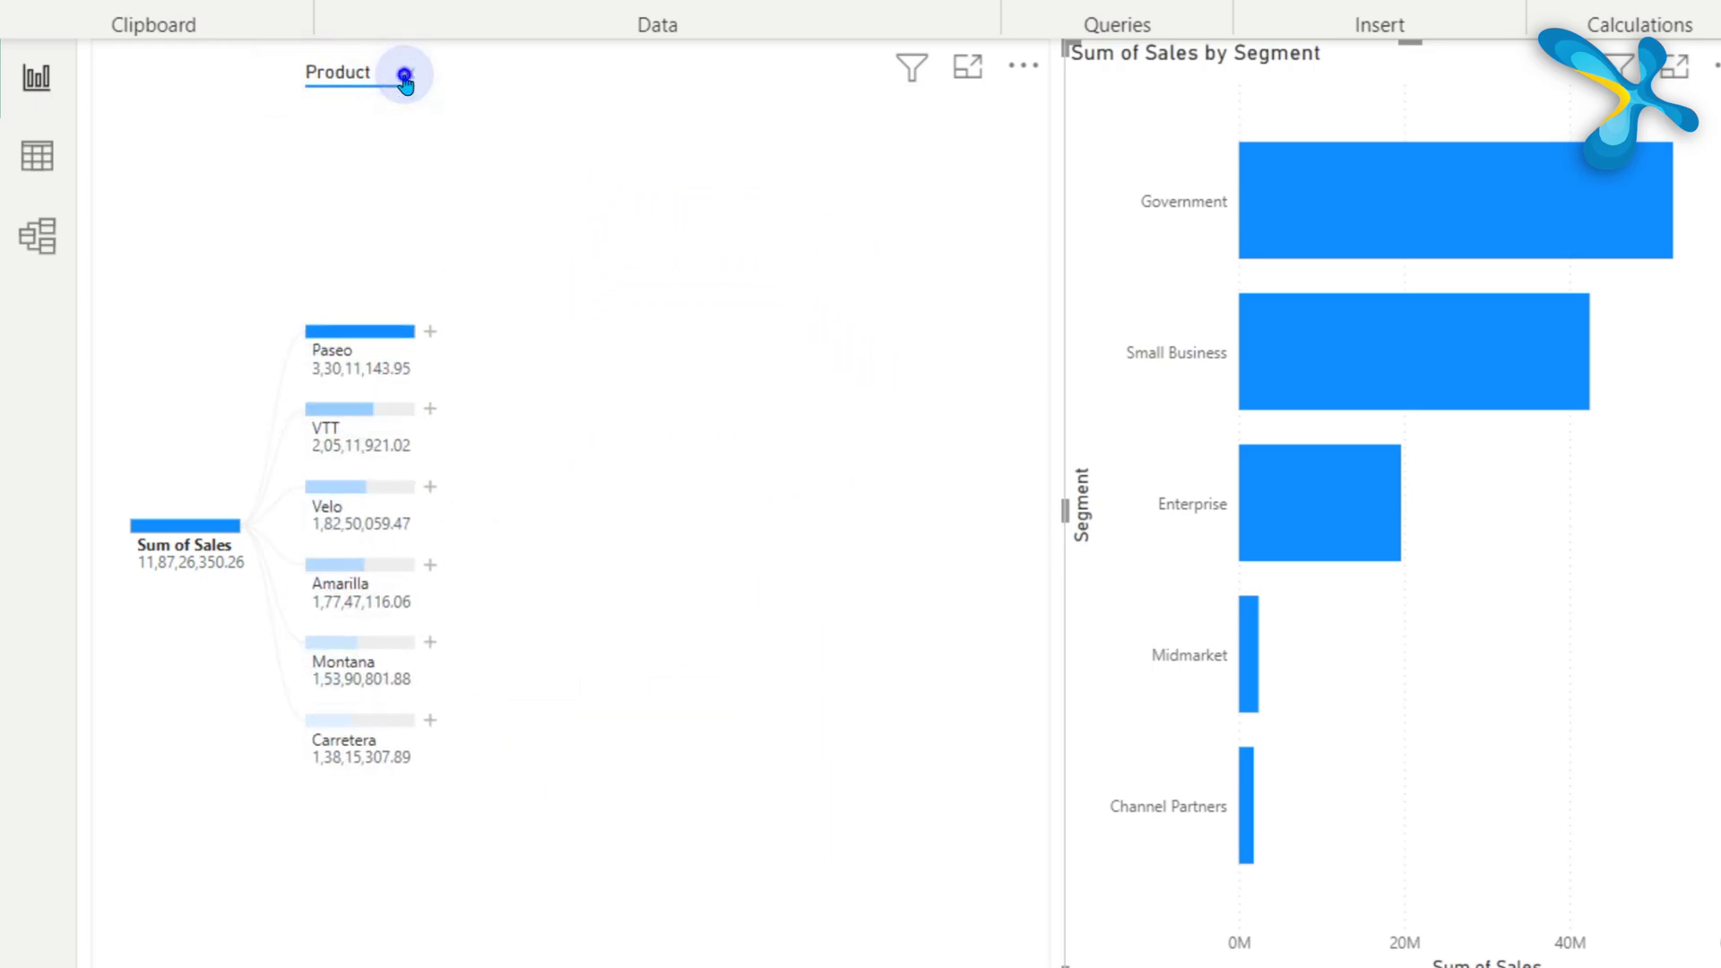
pyautogui.click(405, 73)
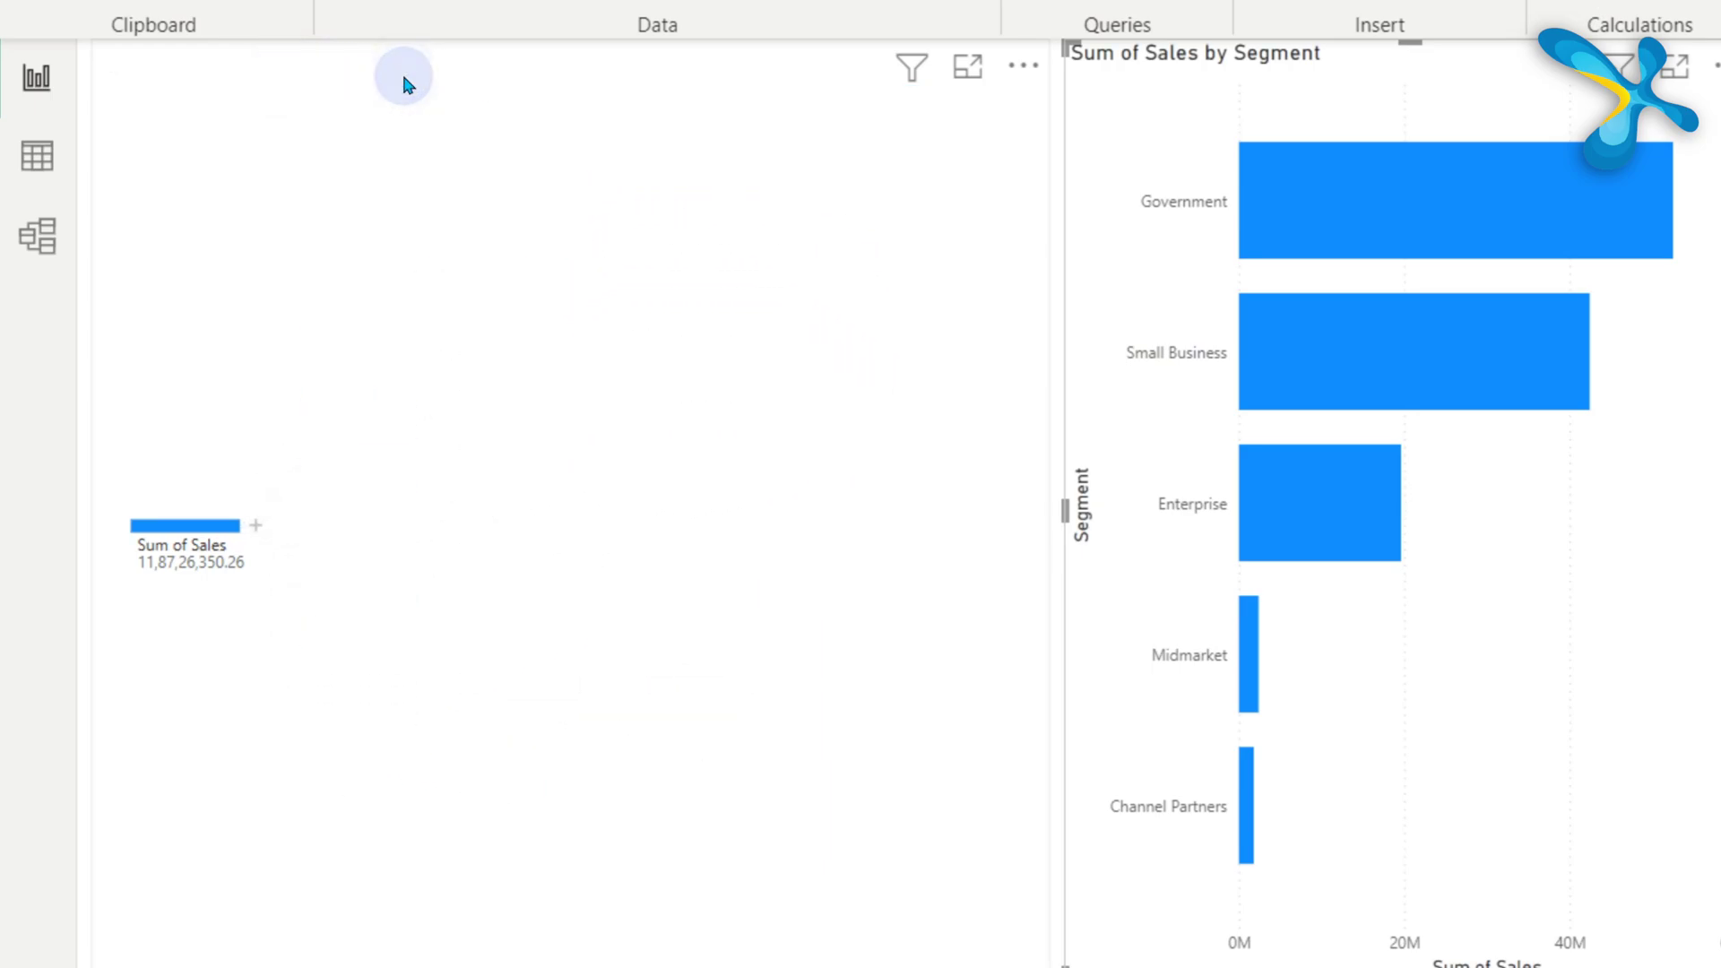
# Step: Rebuild the tree from Sum of Sales with AI splits through Segment, Discount Band, Month Name and Country
pyautogui.click(248, 536)
pyautogui.click(415, 553)
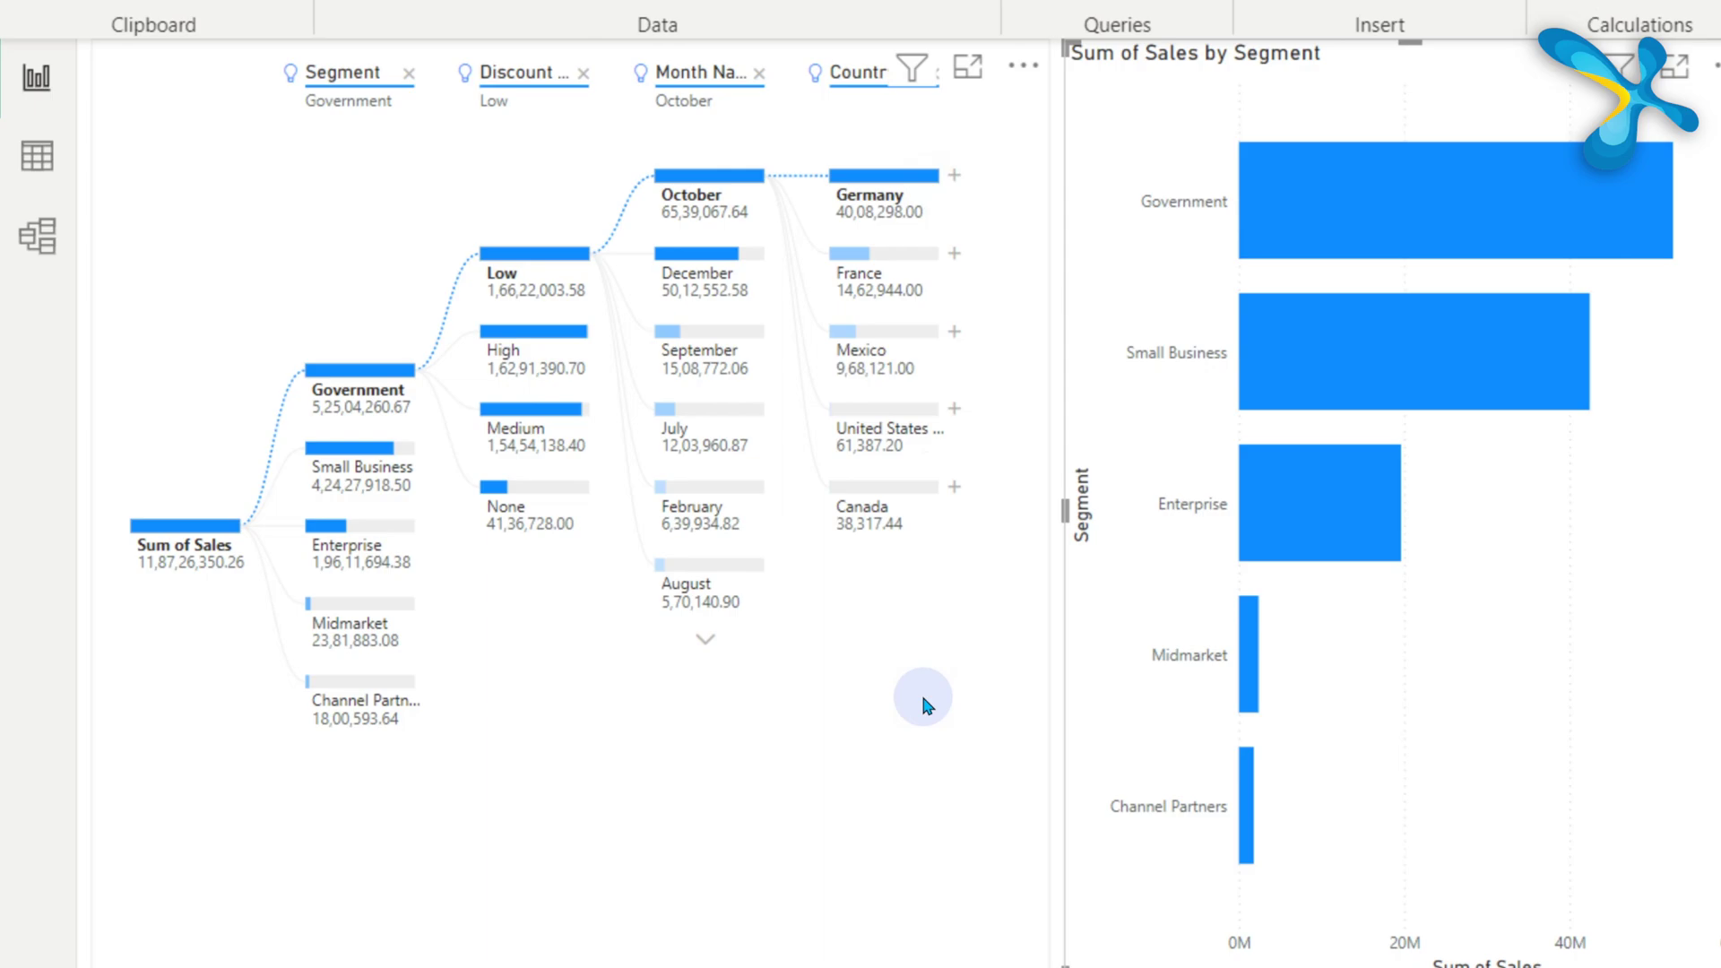
# Step: Compare how the Enterprise, Midmarket, Channel Partners, Small Business and Government bars of the chart cross-highlight the AI-split tree
pyautogui.click(1304, 555)
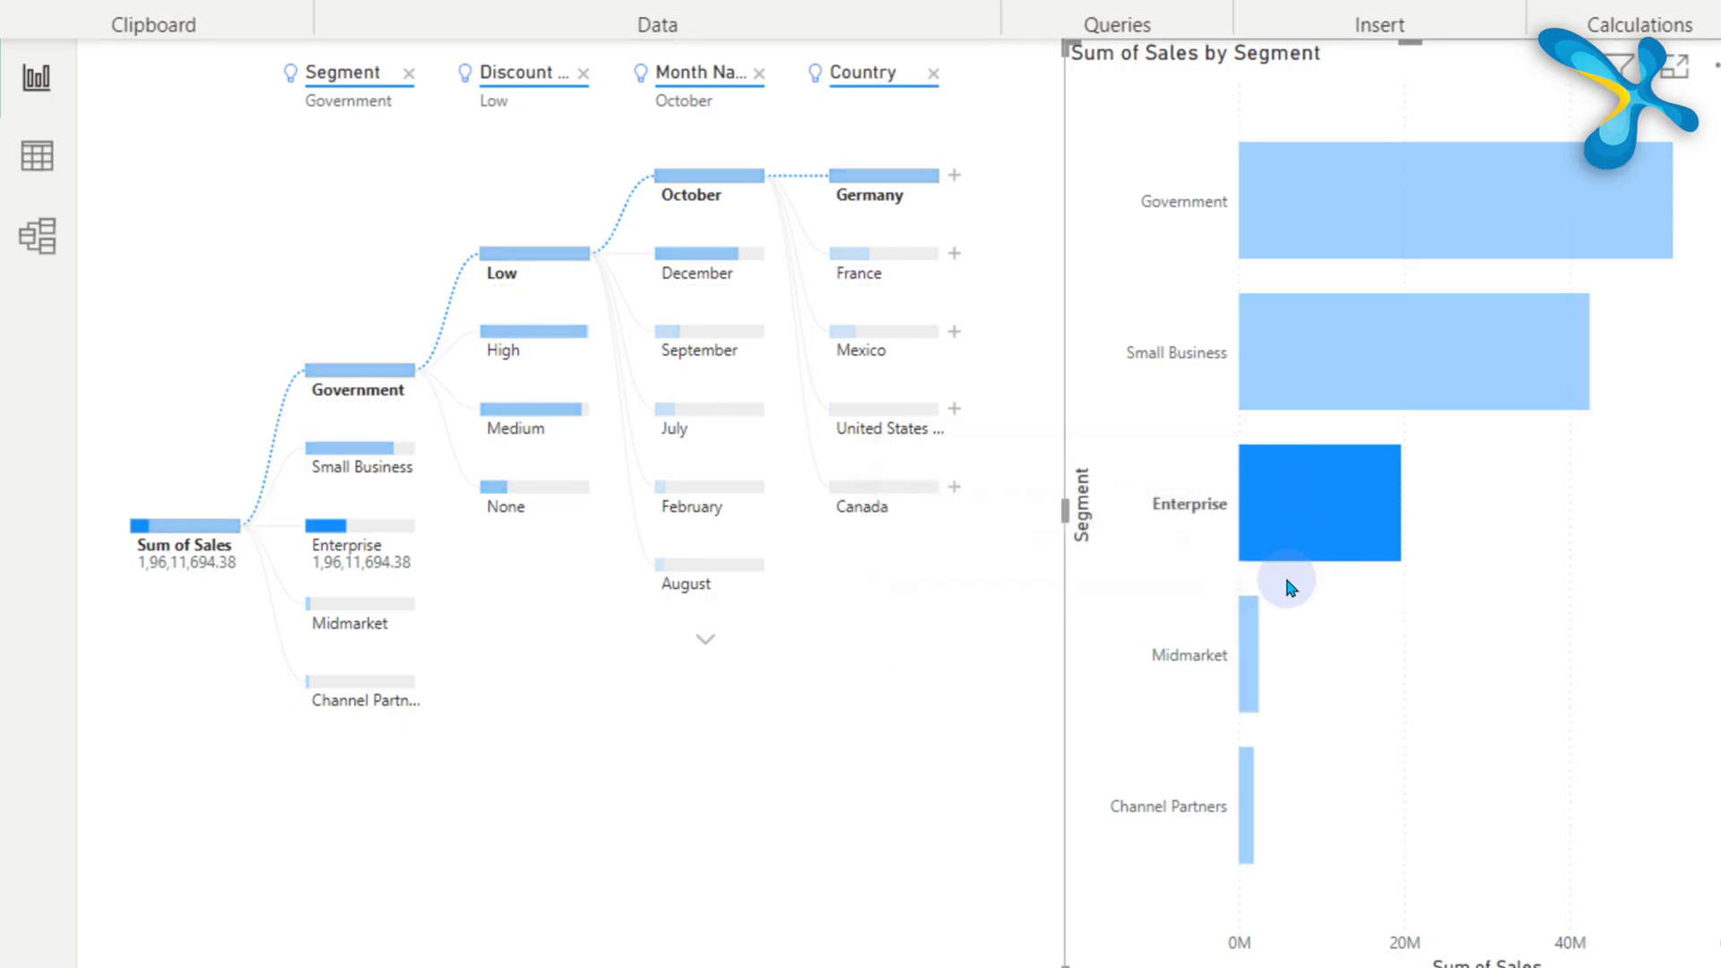
pyautogui.click(1492, 165)
pyautogui.click(1277, 548)
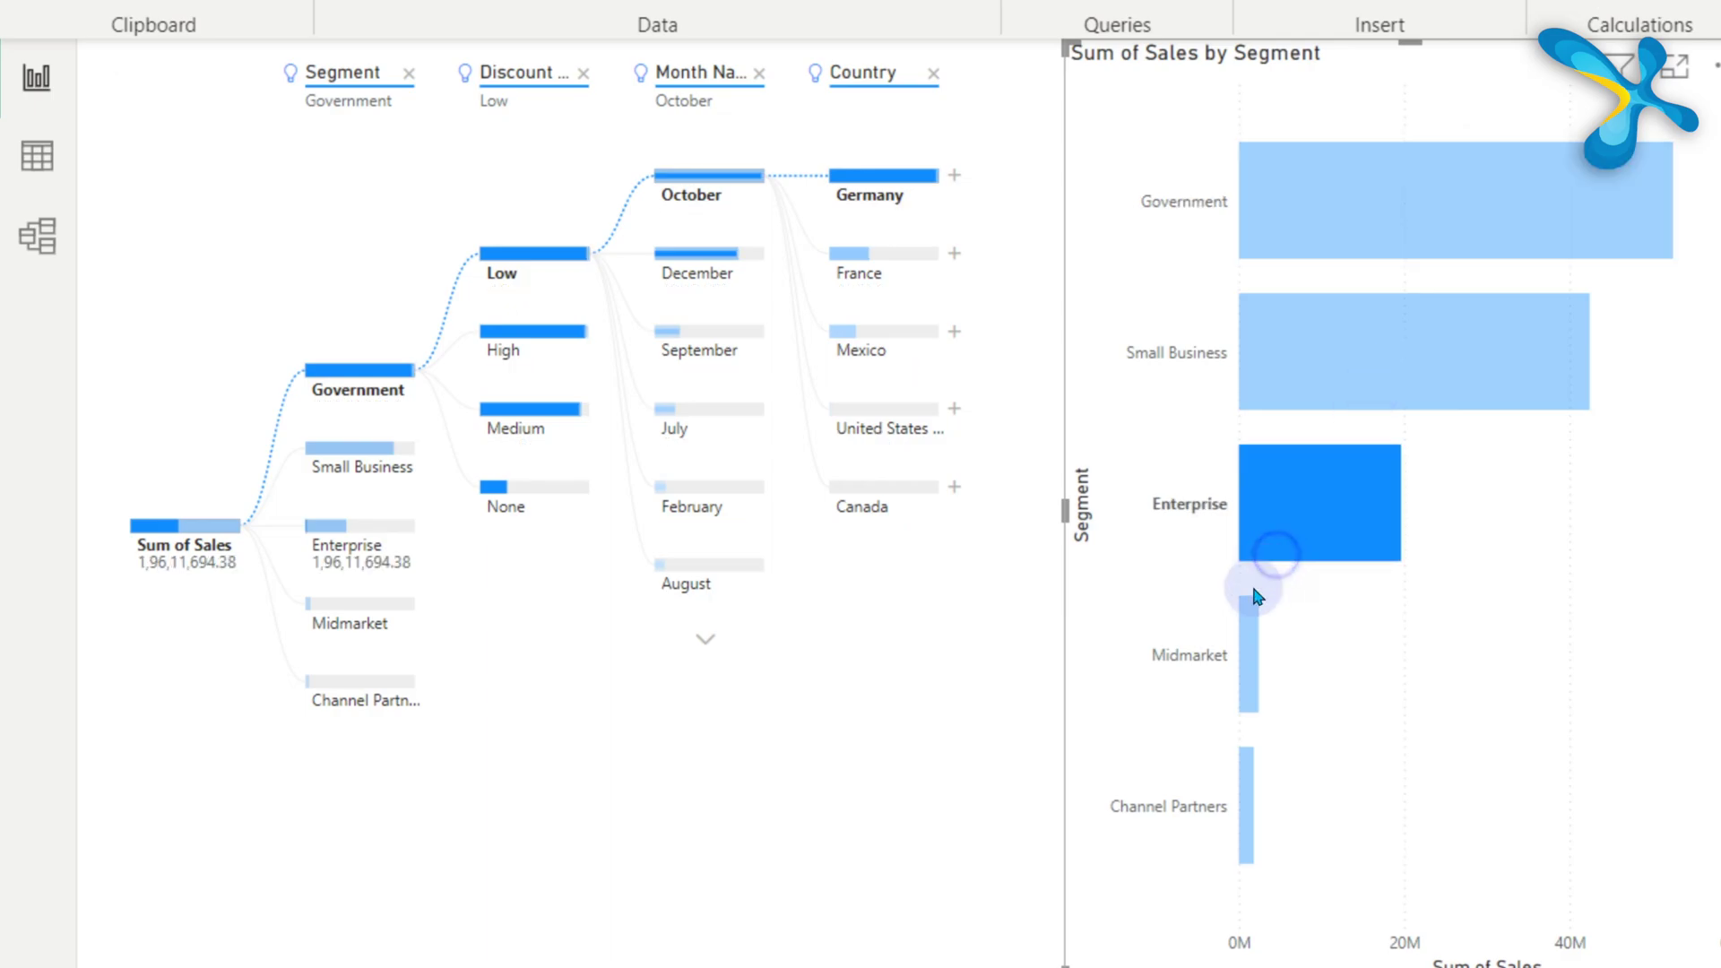
pyautogui.click(1250, 679)
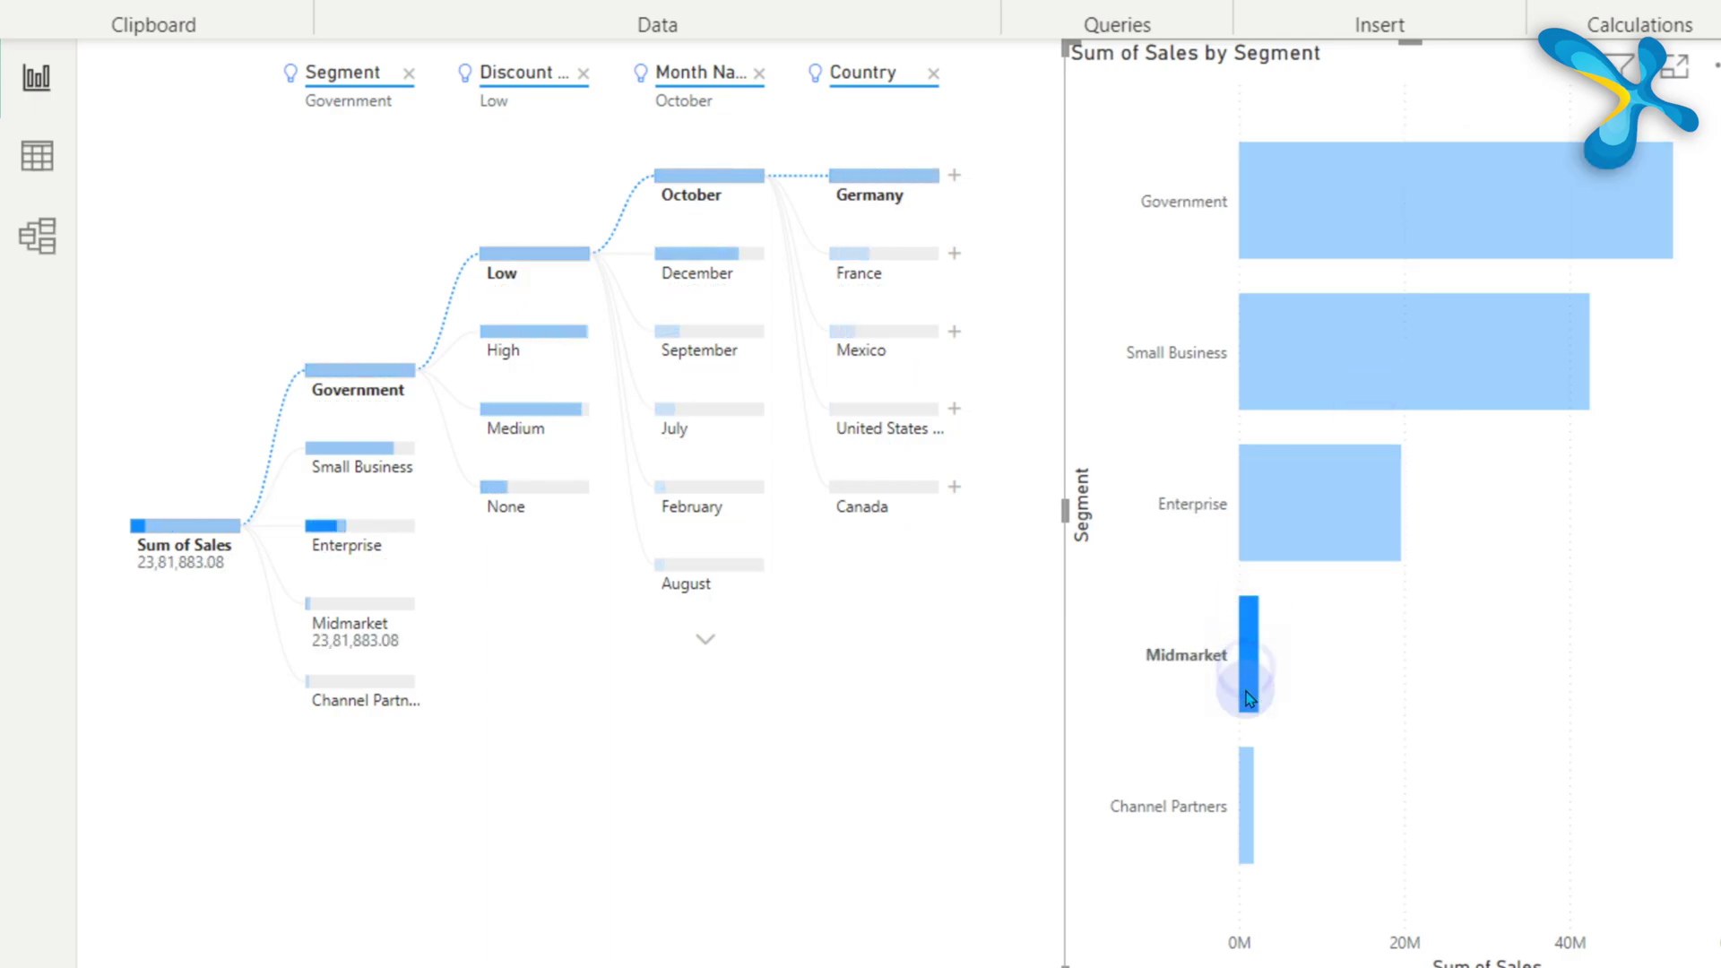
pyautogui.click(1250, 809)
pyautogui.click(1447, 341)
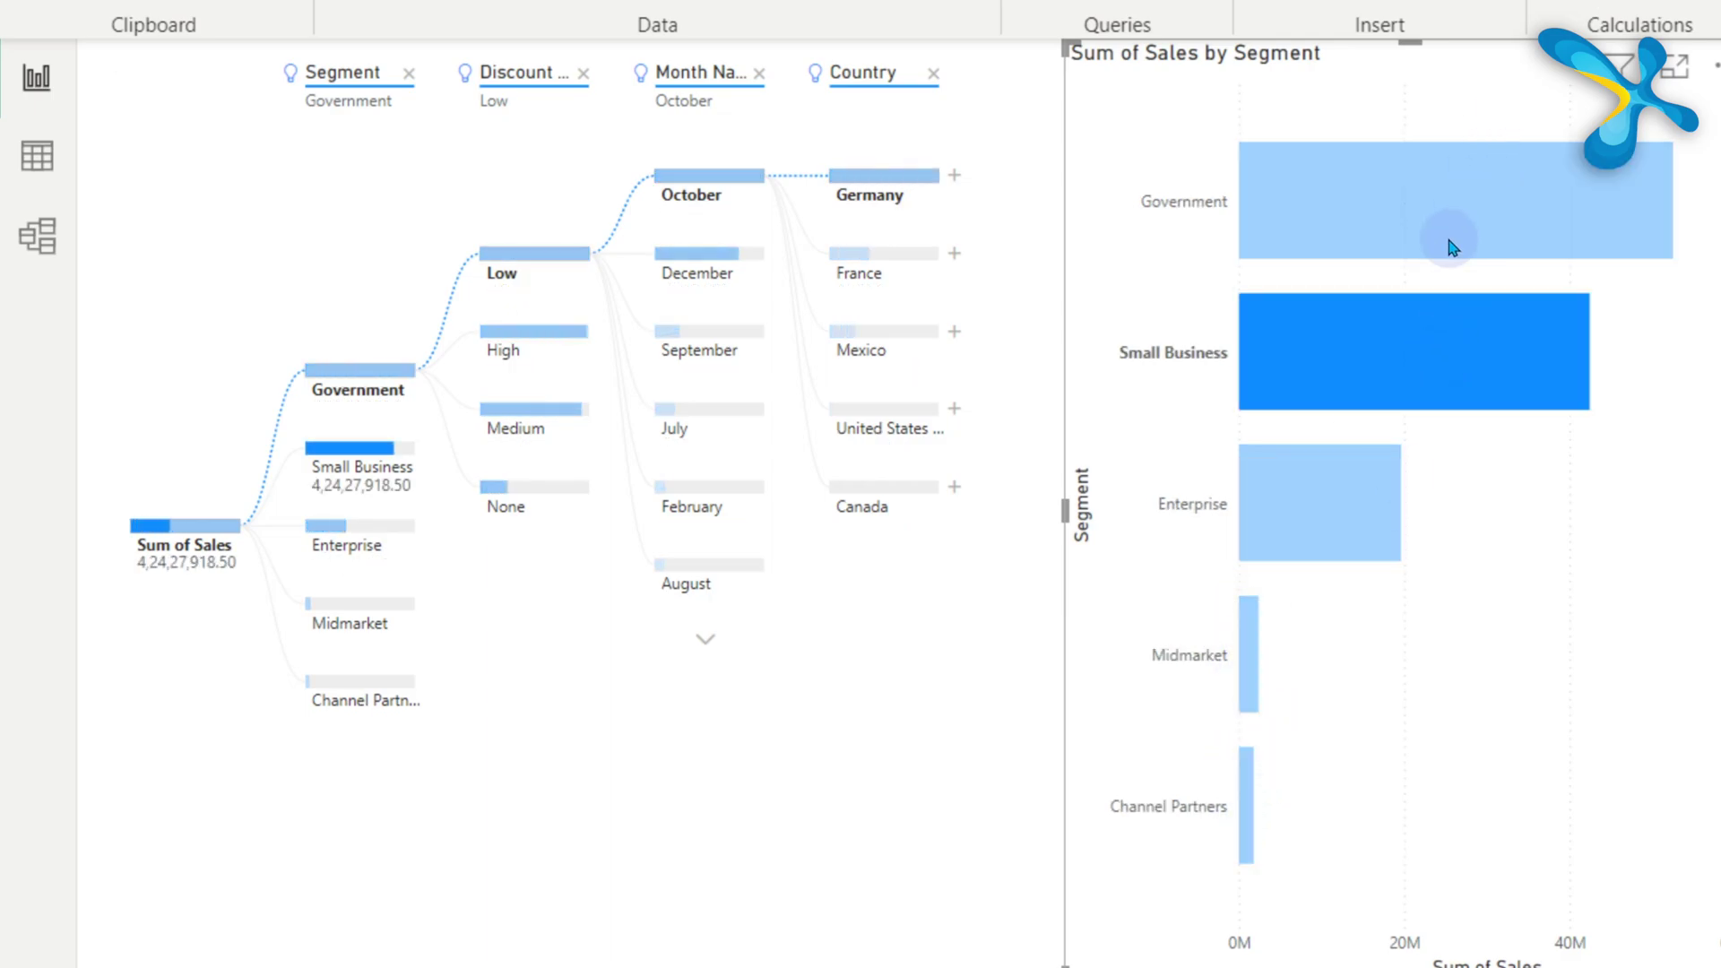
pyautogui.click(1466, 206)
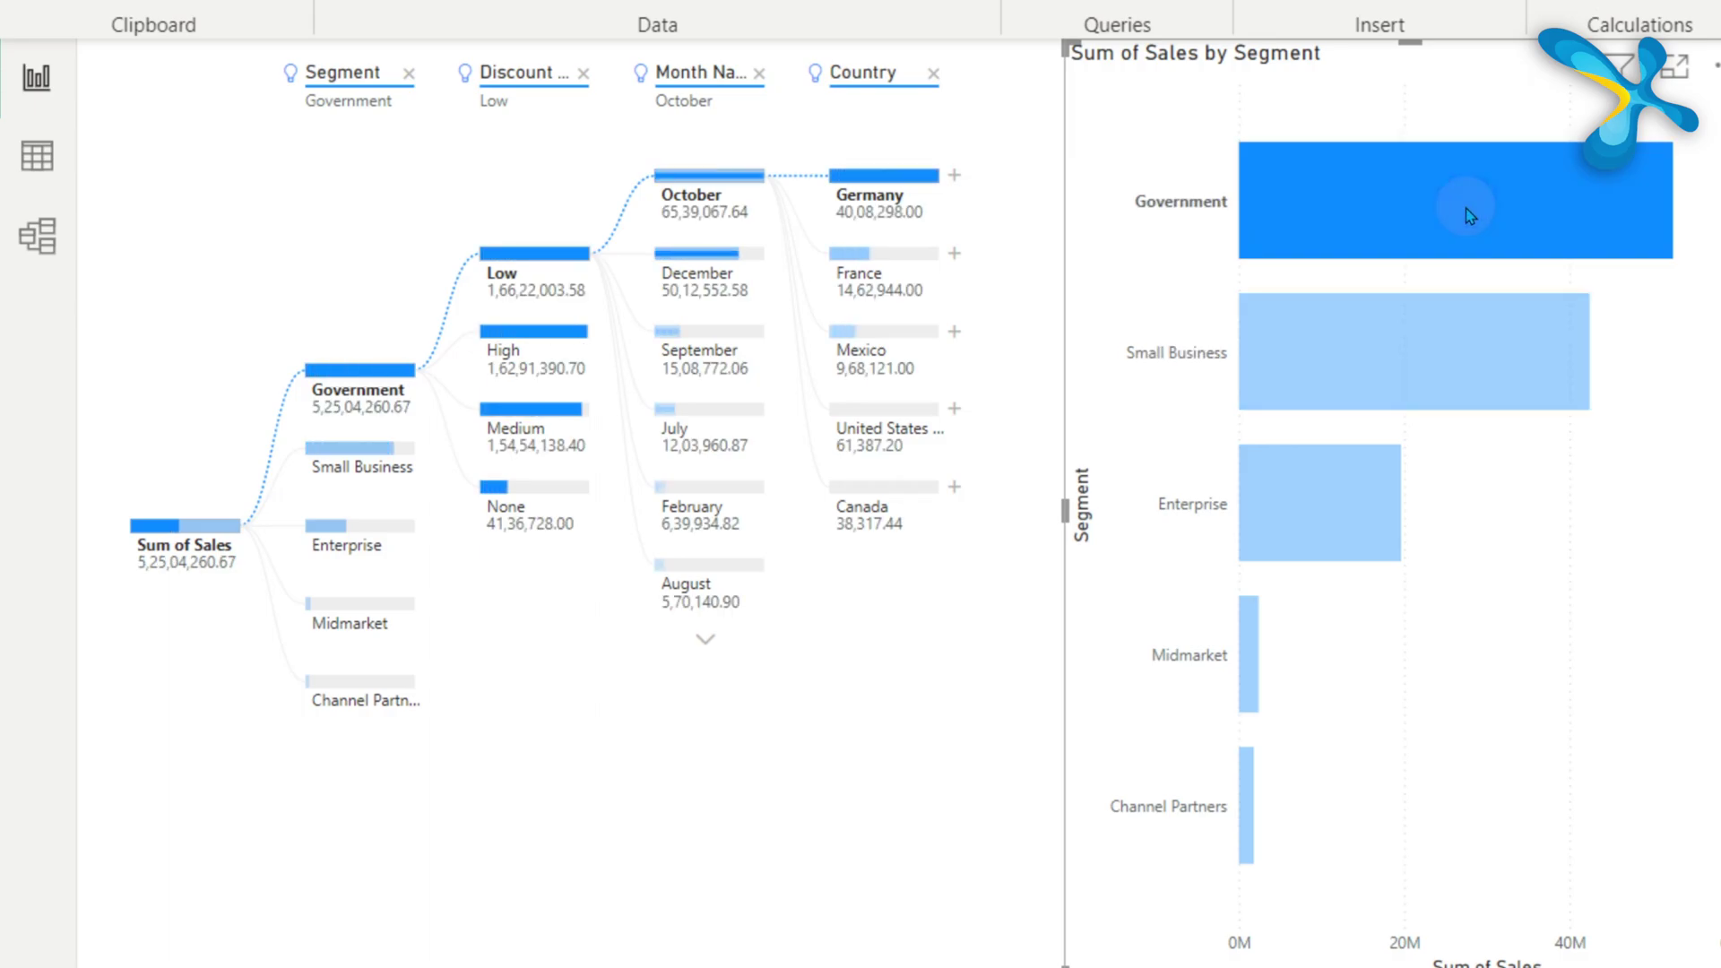
pyautogui.moveTo(1468, 215)
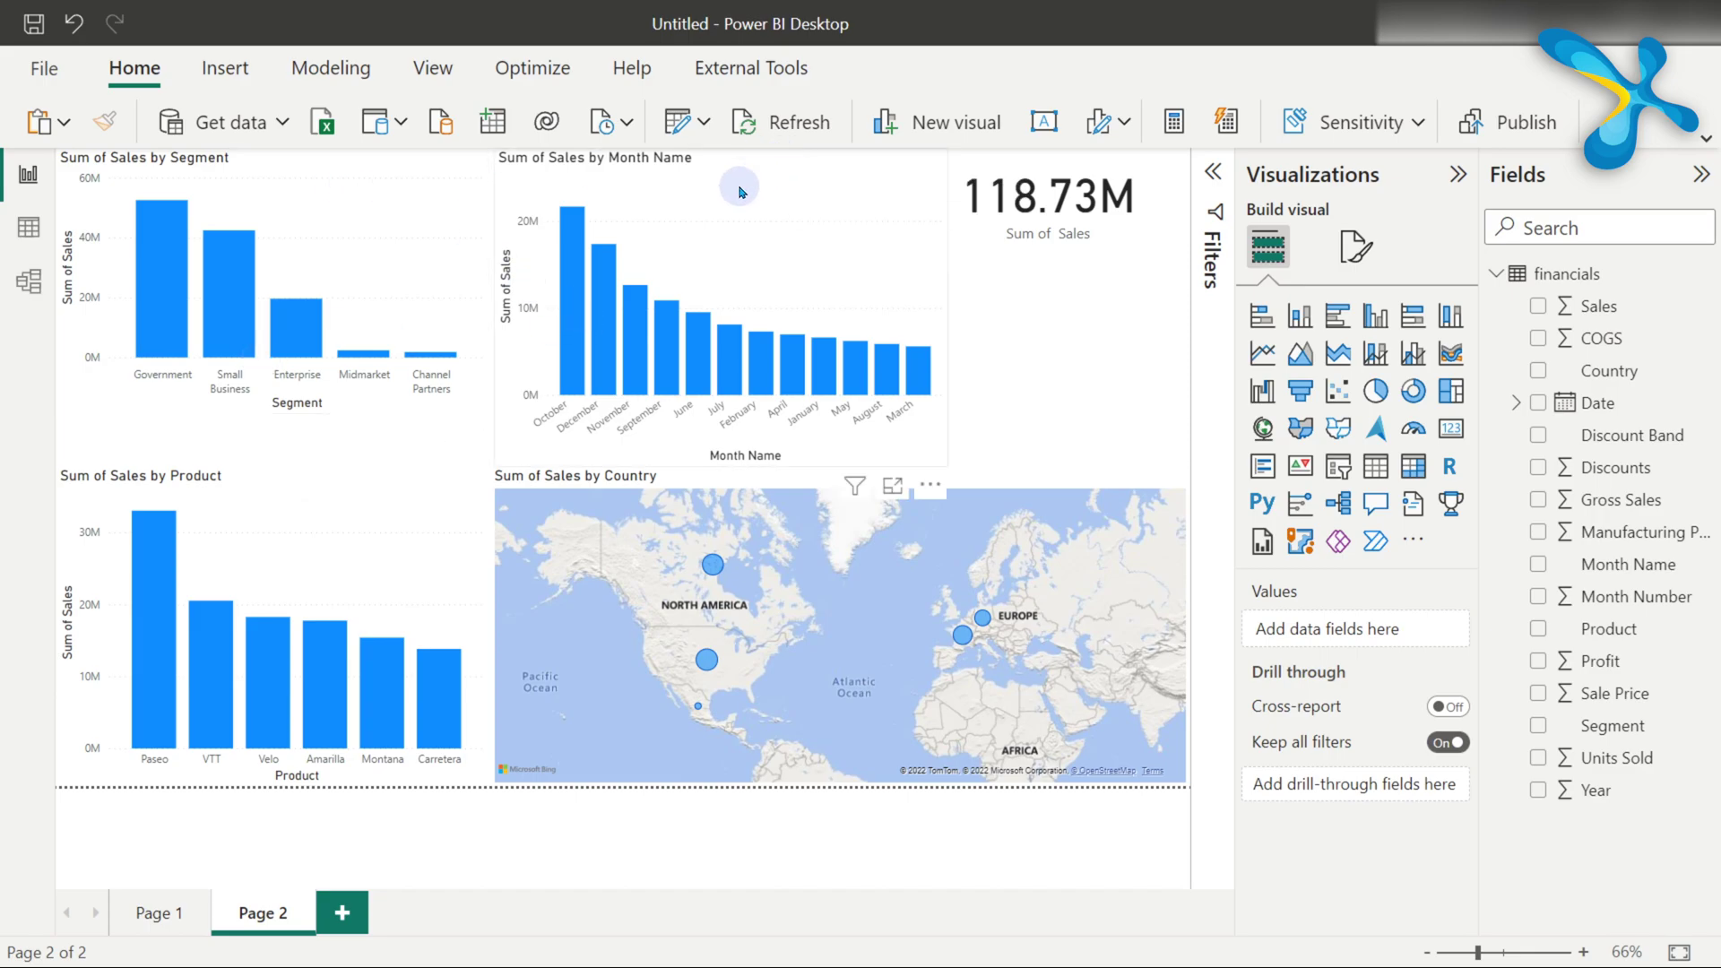
# Step: On Page 2, cross-highlight all visuals by the Government segment and clear the highlight
pyautogui.moveTo(432, 707)
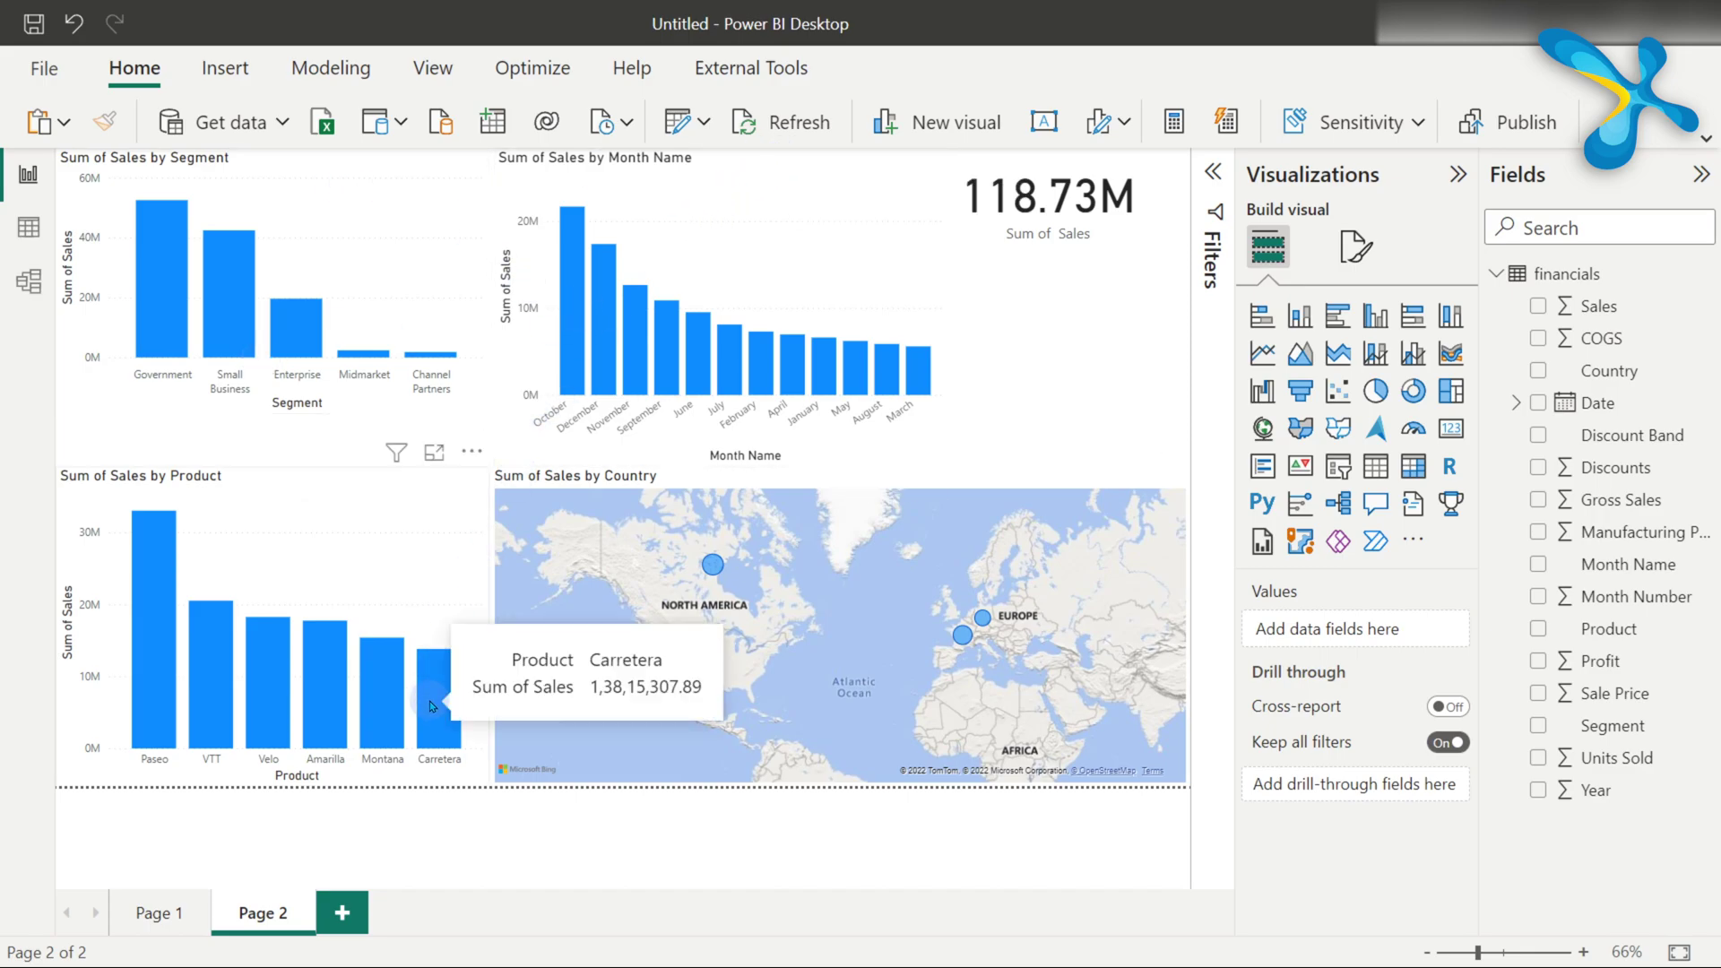
pyautogui.click(186, 342)
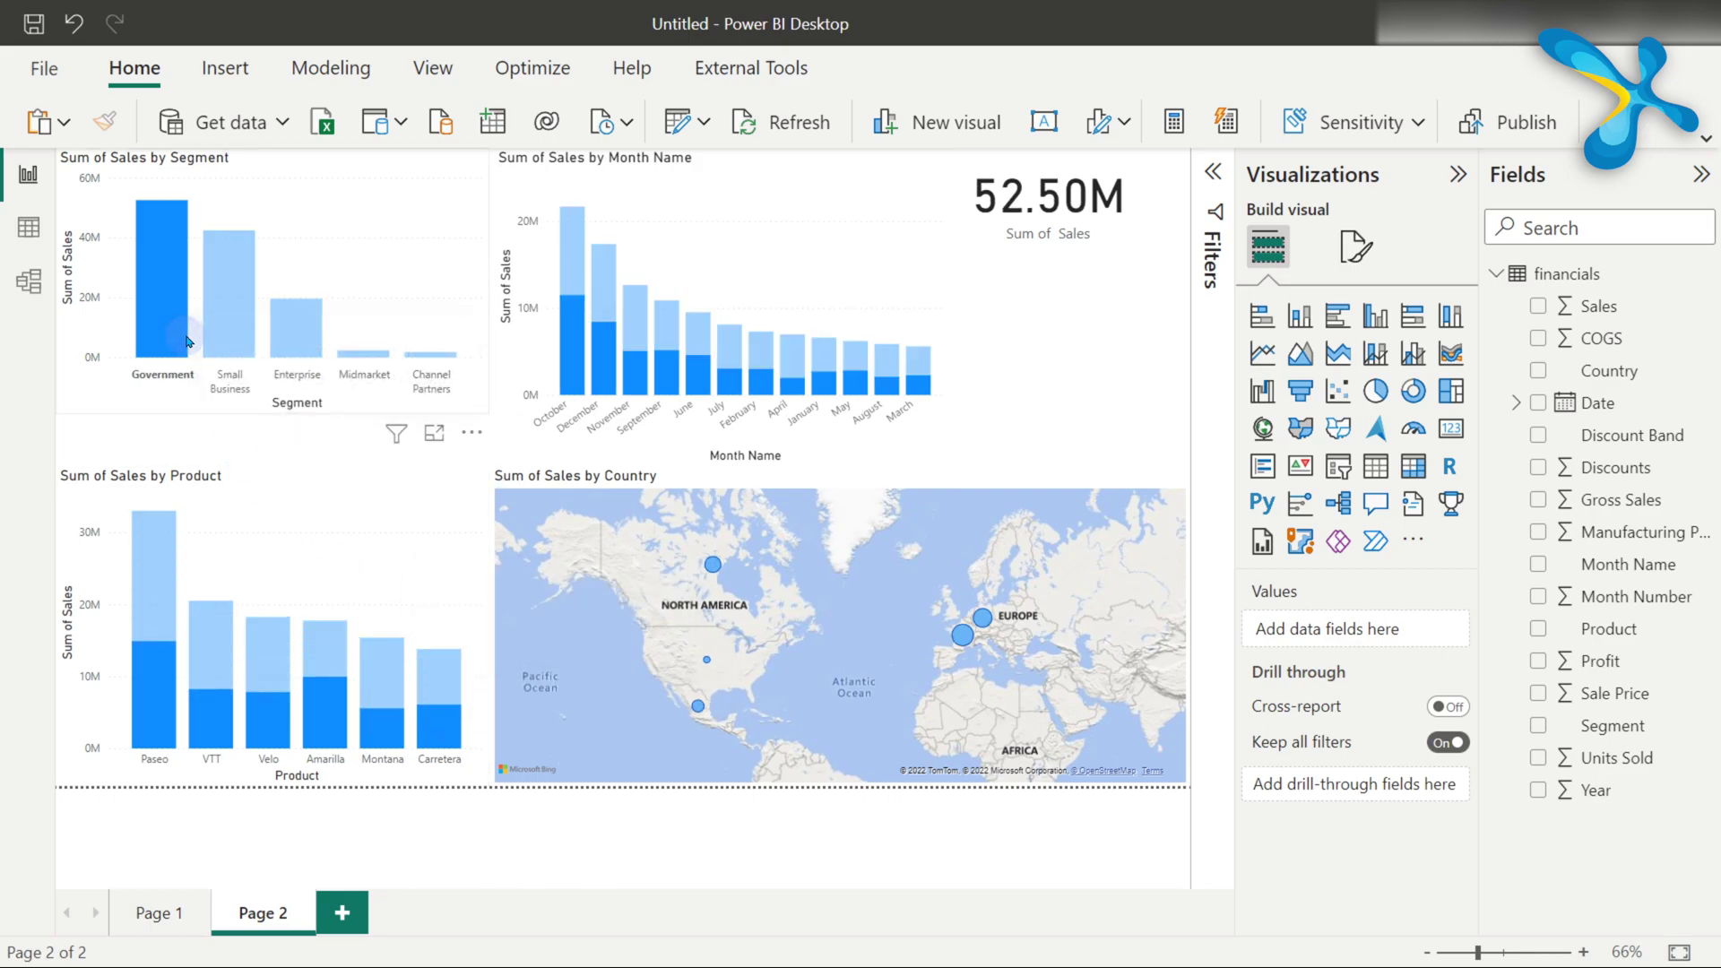
pyautogui.click(188, 342)
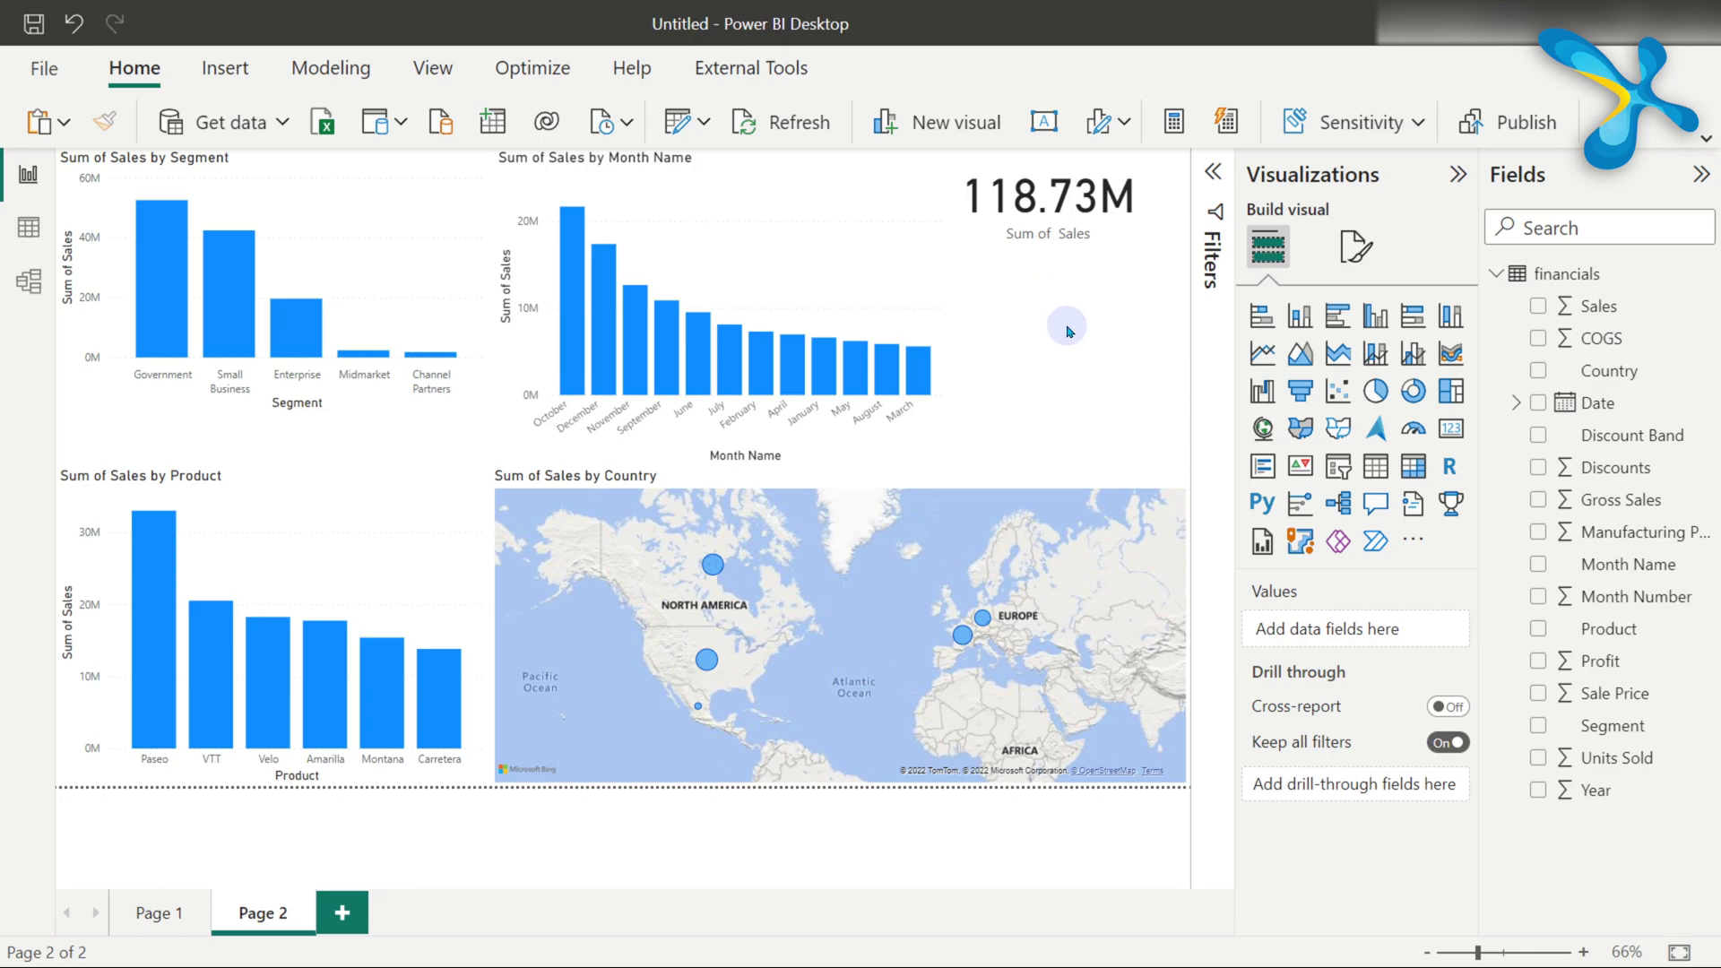
# Step: Add a decomposition tree under the sales card, explaining Sales by Country, Discount Band, Month Name, Product and Segment, and open it in focus mode
pyautogui.click(1338, 505)
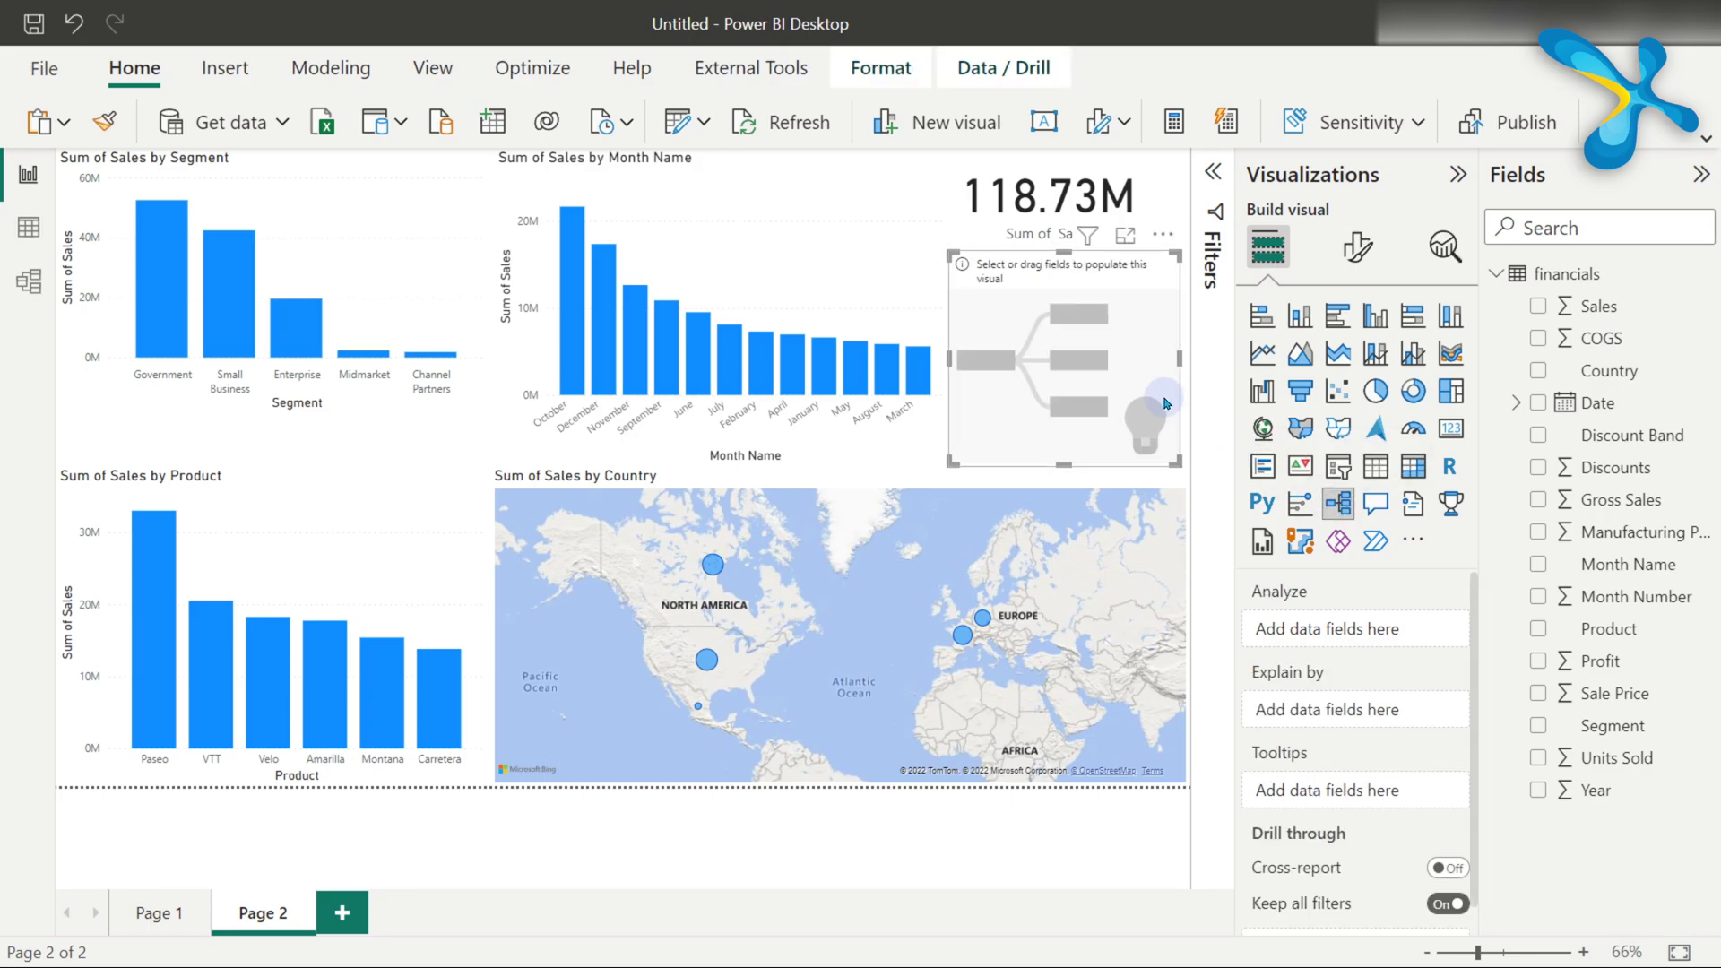
pyautogui.moveTo(1180, 359); pyautogui.dragTo(1189, 359)
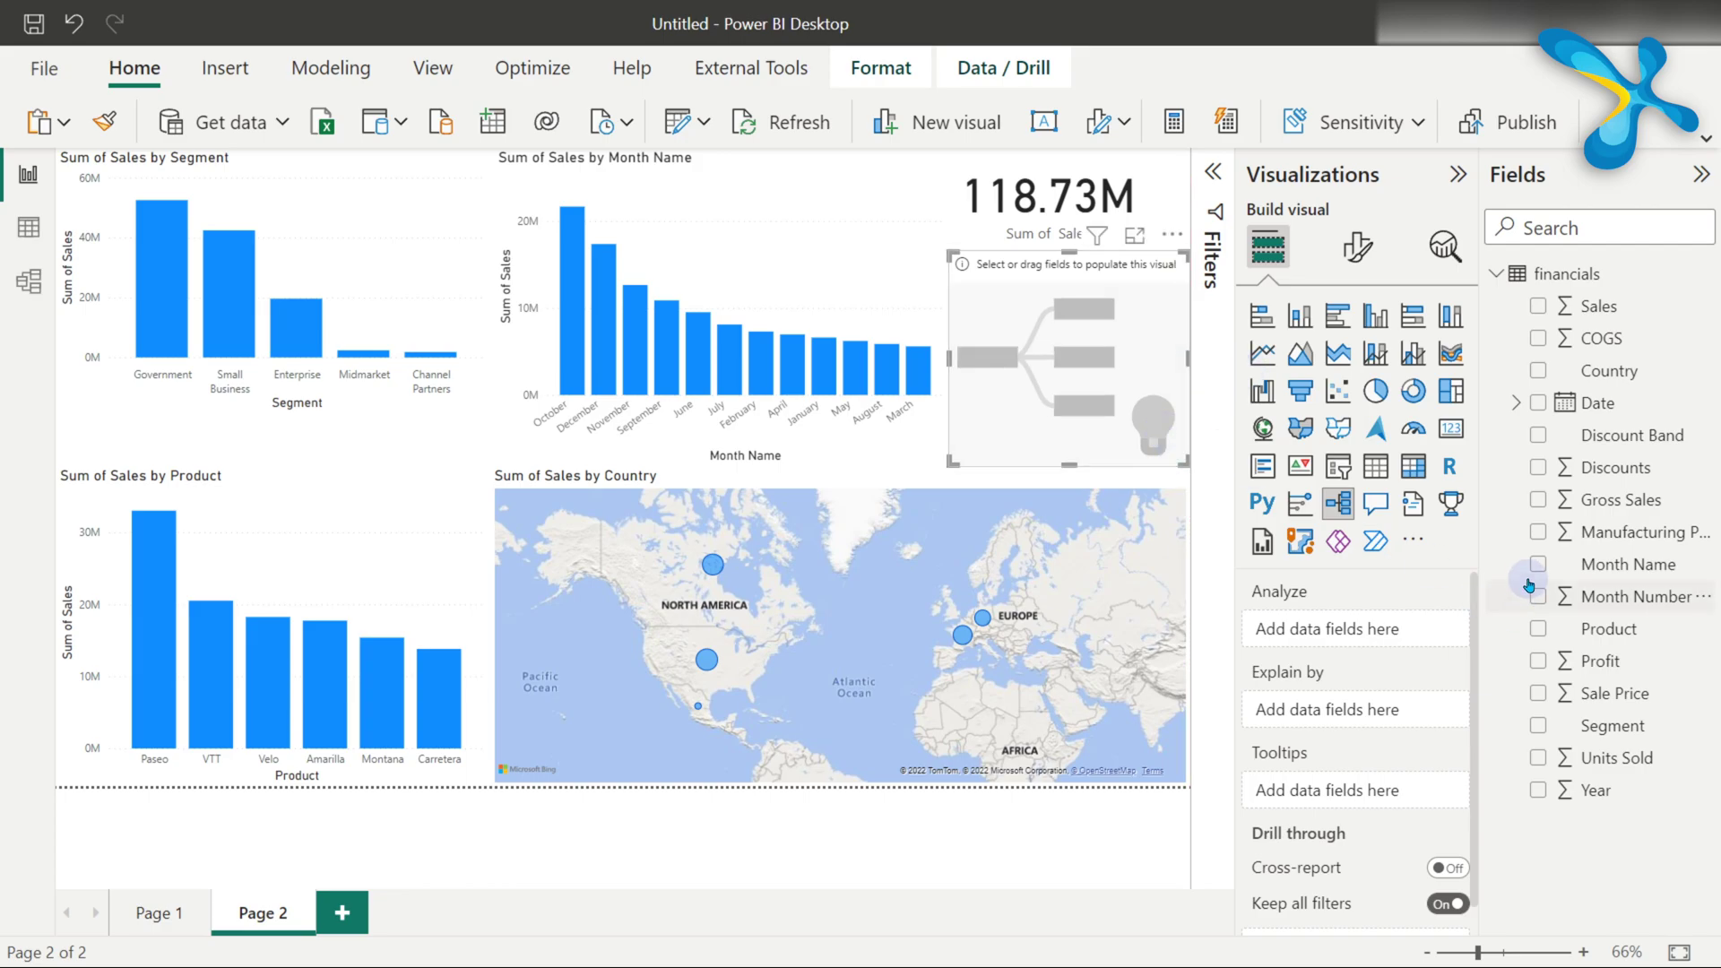
pyautogui.moveTo(1591, 308); pyautogui.dragTo(1423, 628)
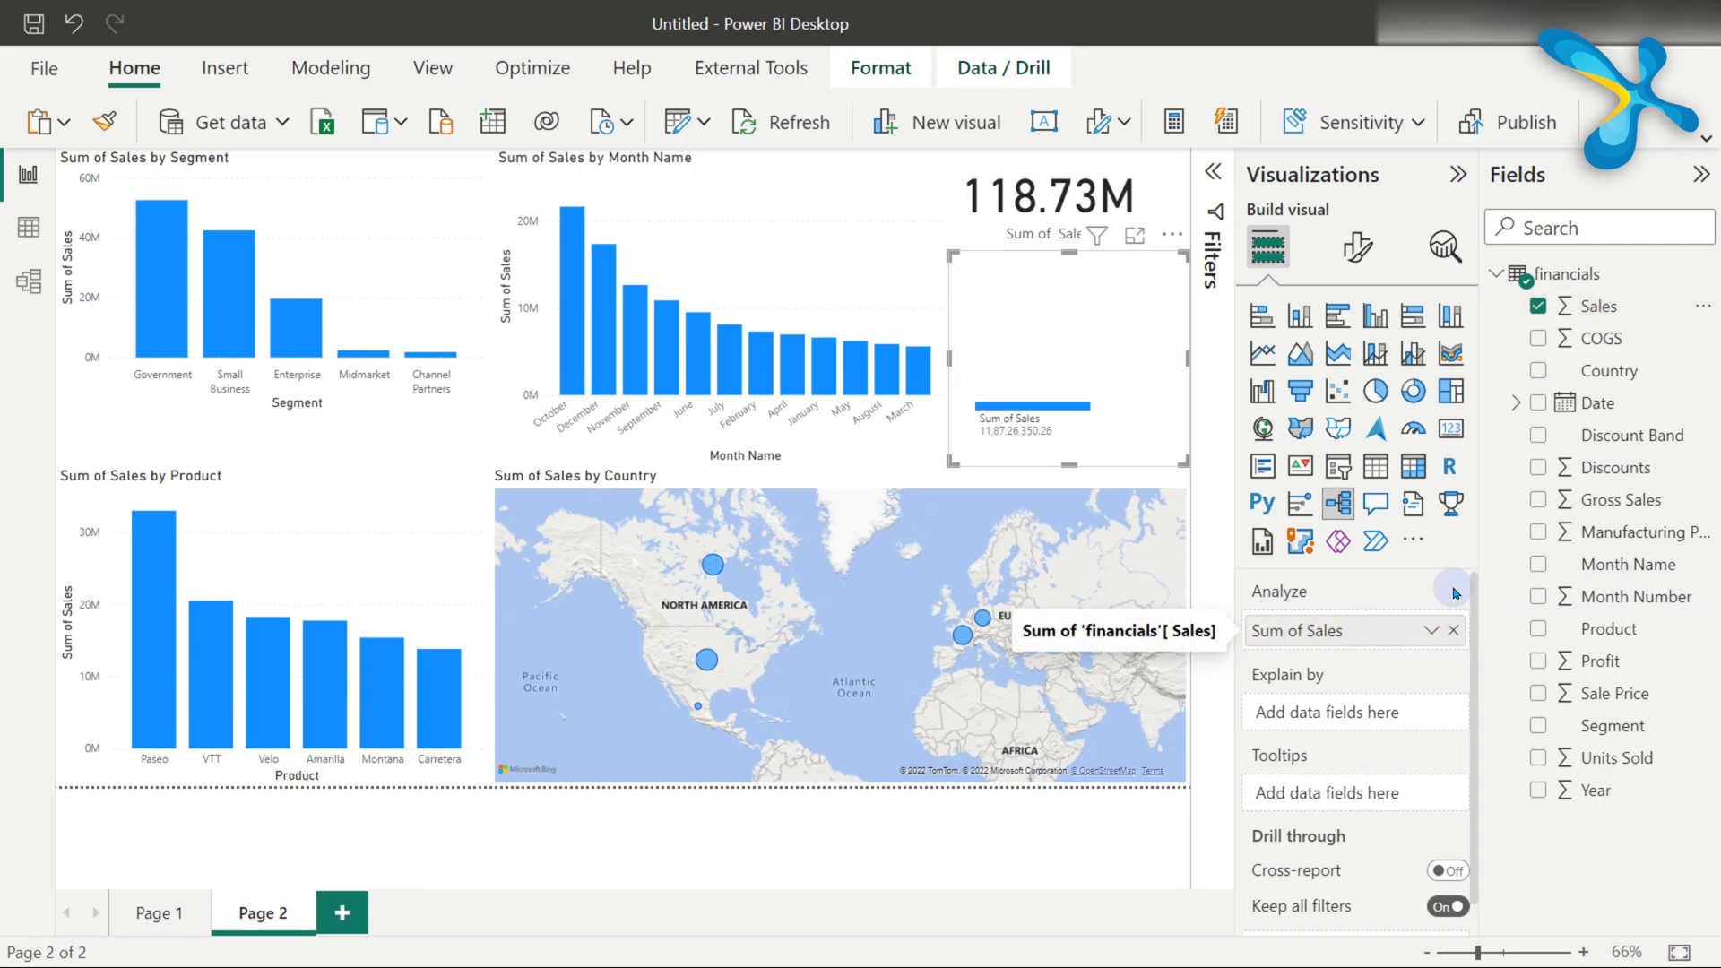
pyautogui.moveTo(1630, 375); pyautogui.dragTo(1095, 376)
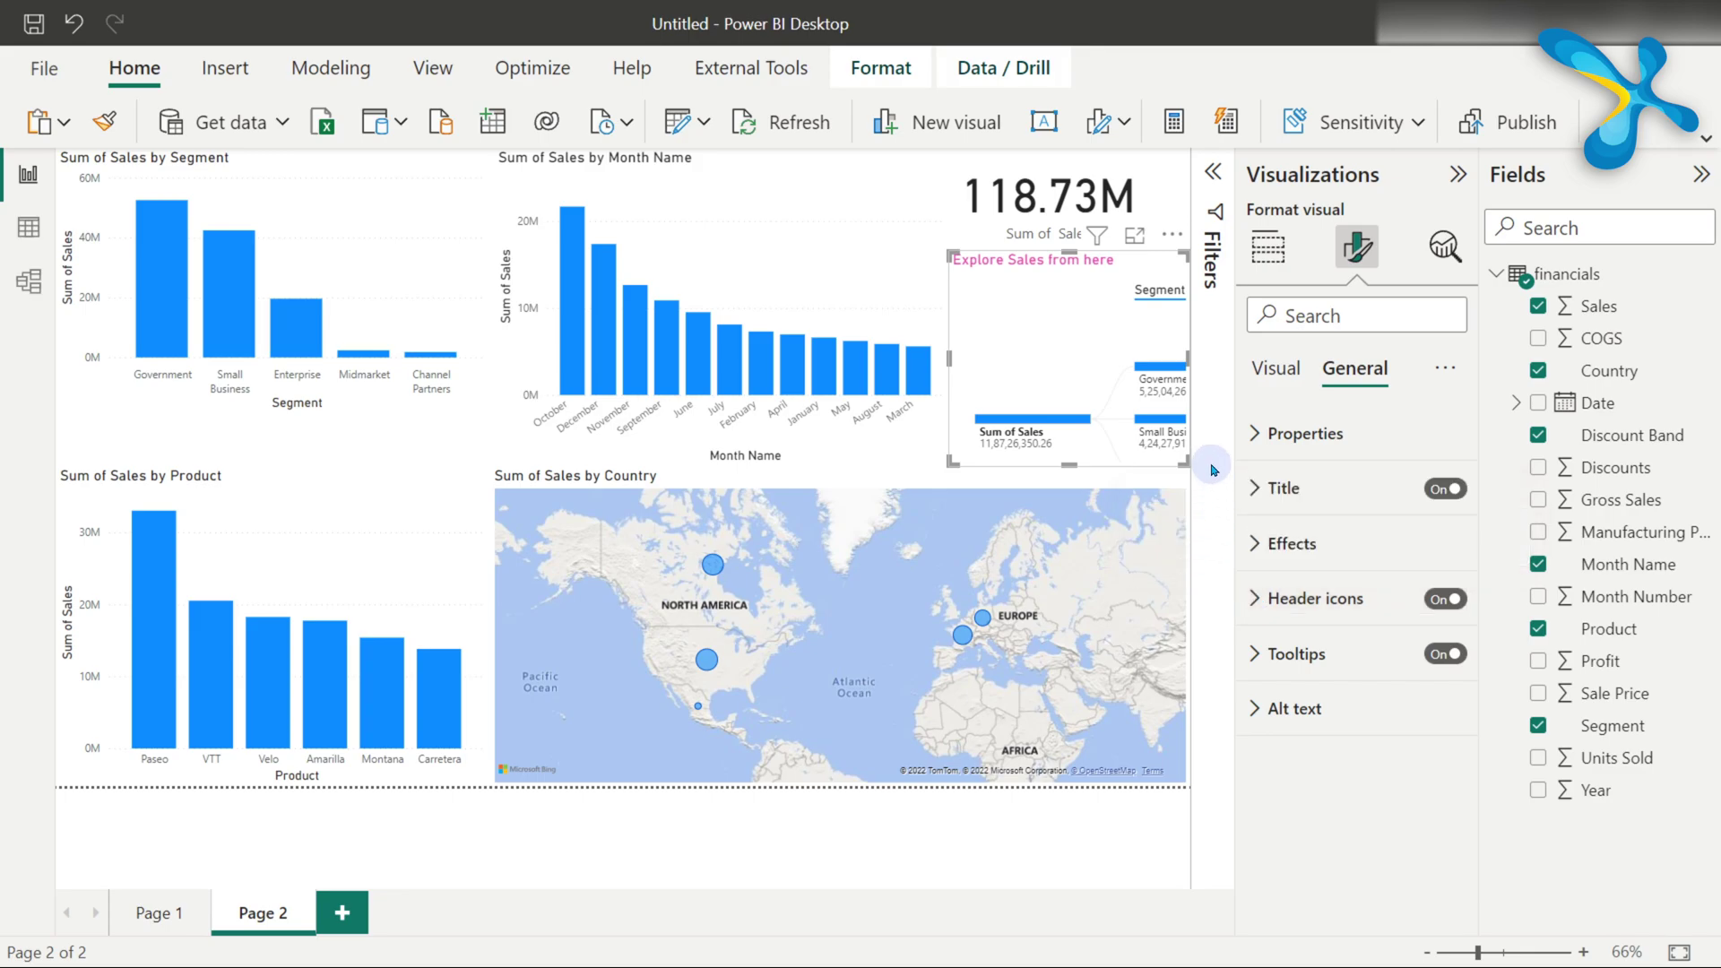
pyautogui.click(1131, 237)
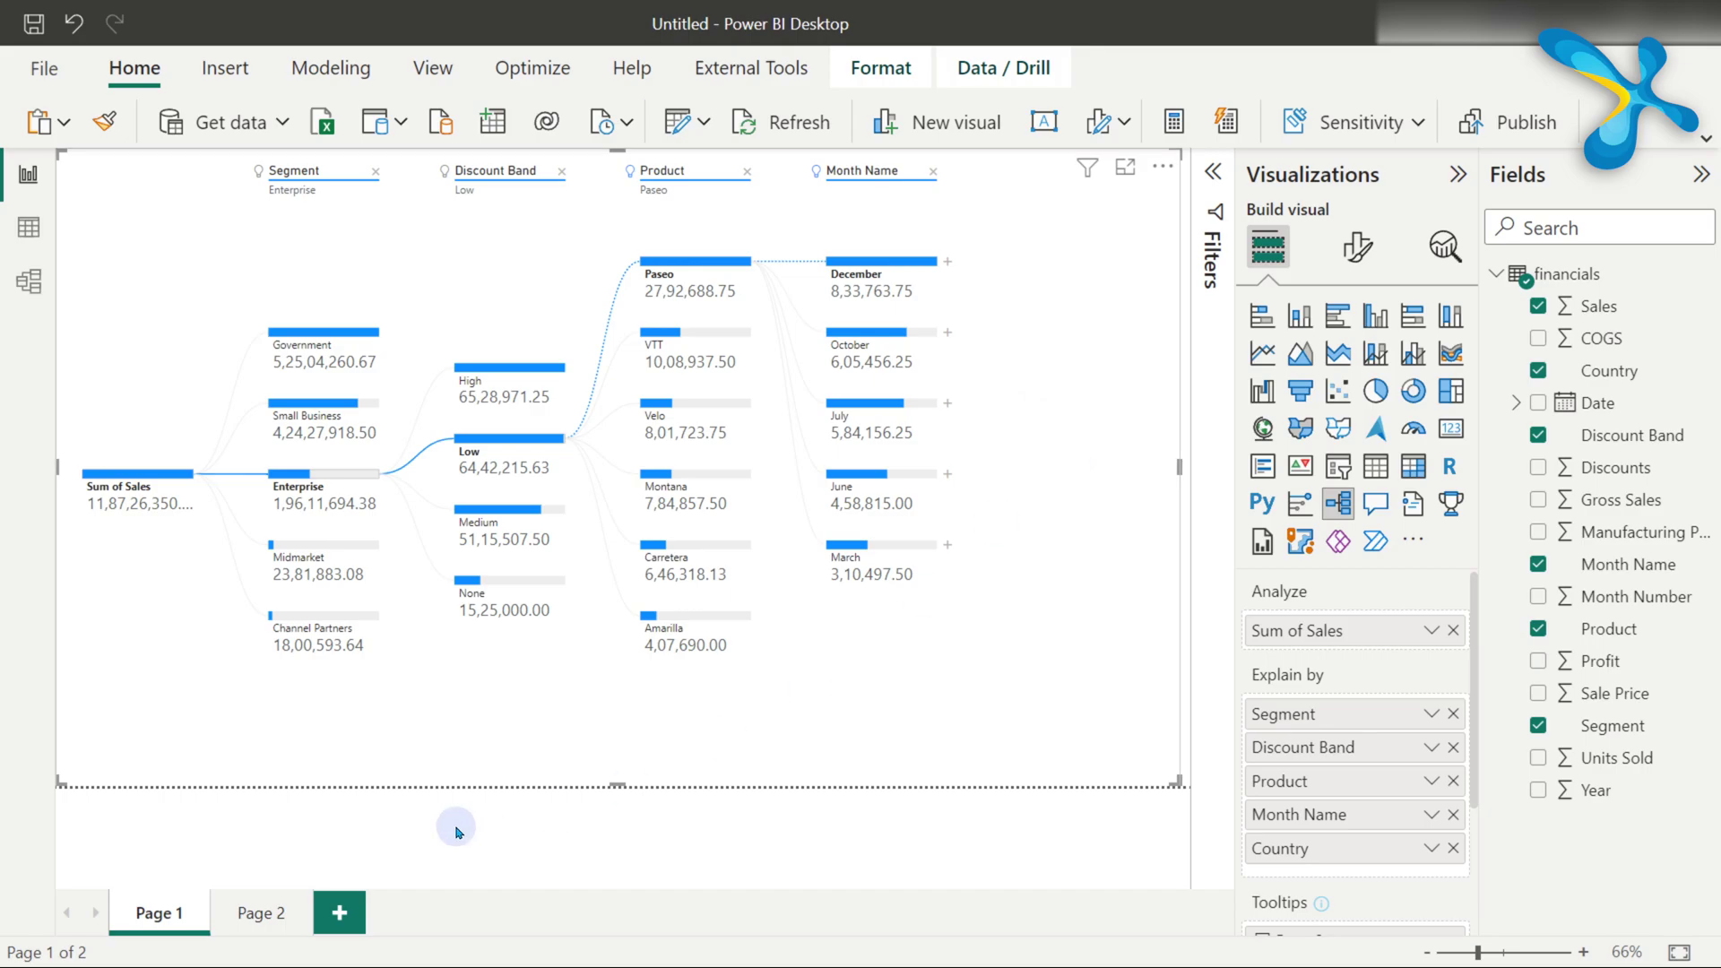
# Step: Examine the report-page tooltips of the Government and Small Business nodes in the Page 1 tree
pyautogui.moveTo(325, 338)
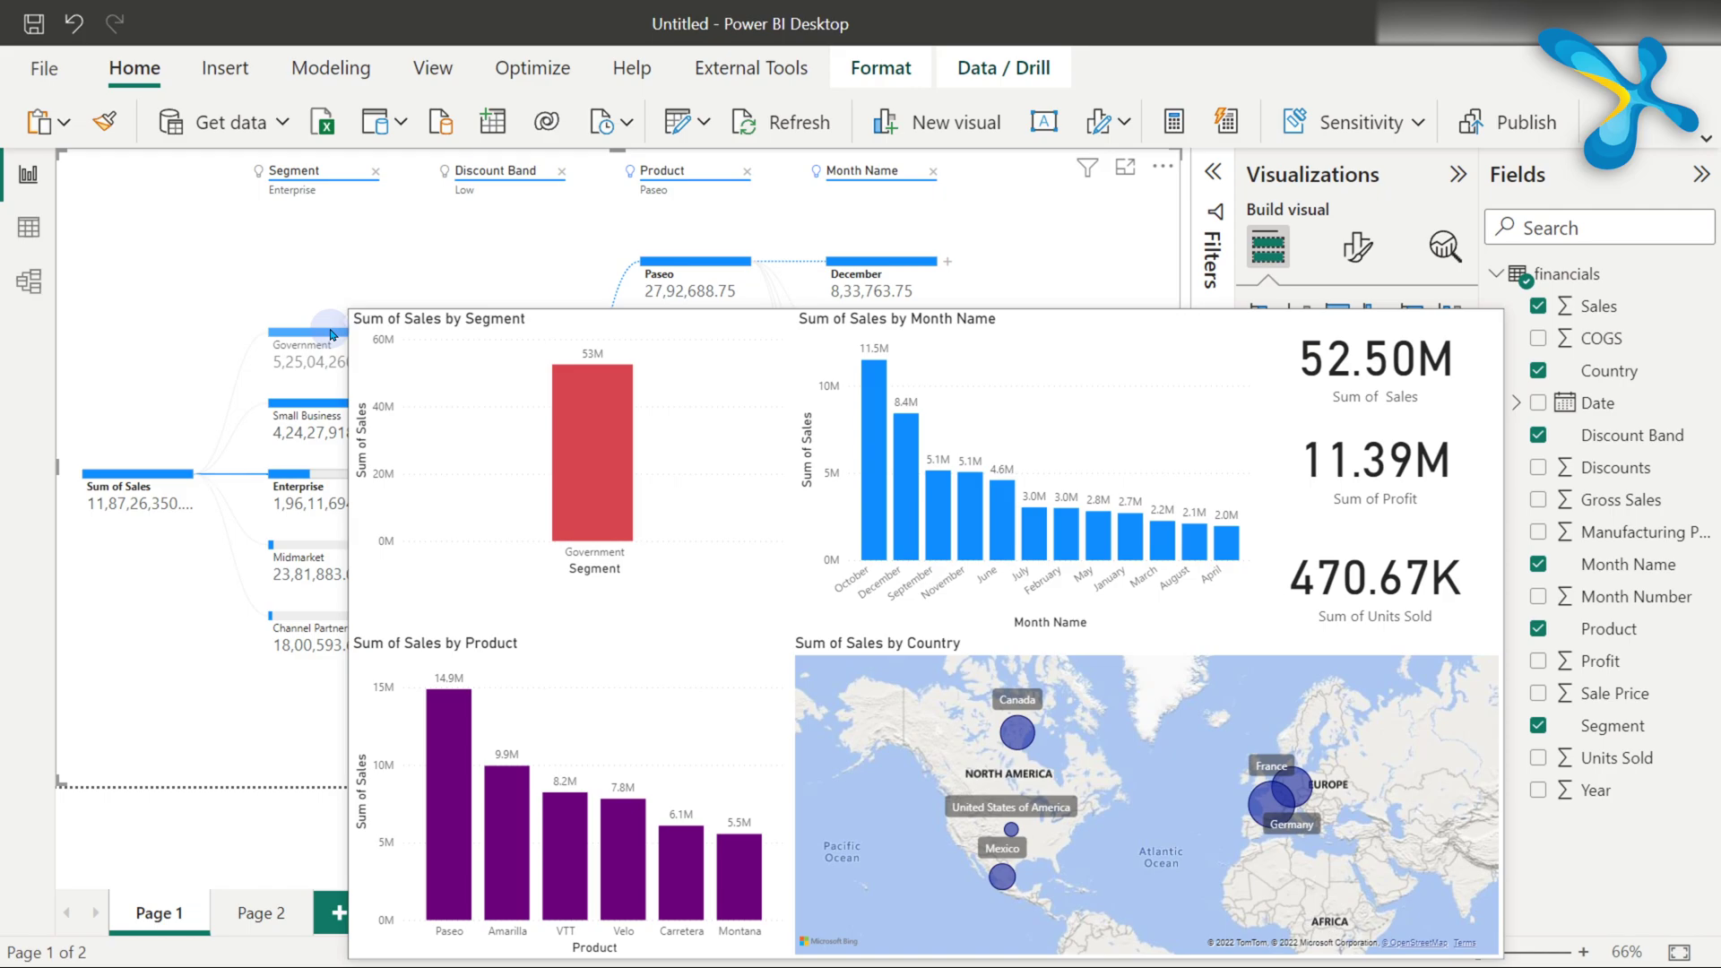
pyautogui.moveTo(332, 411)
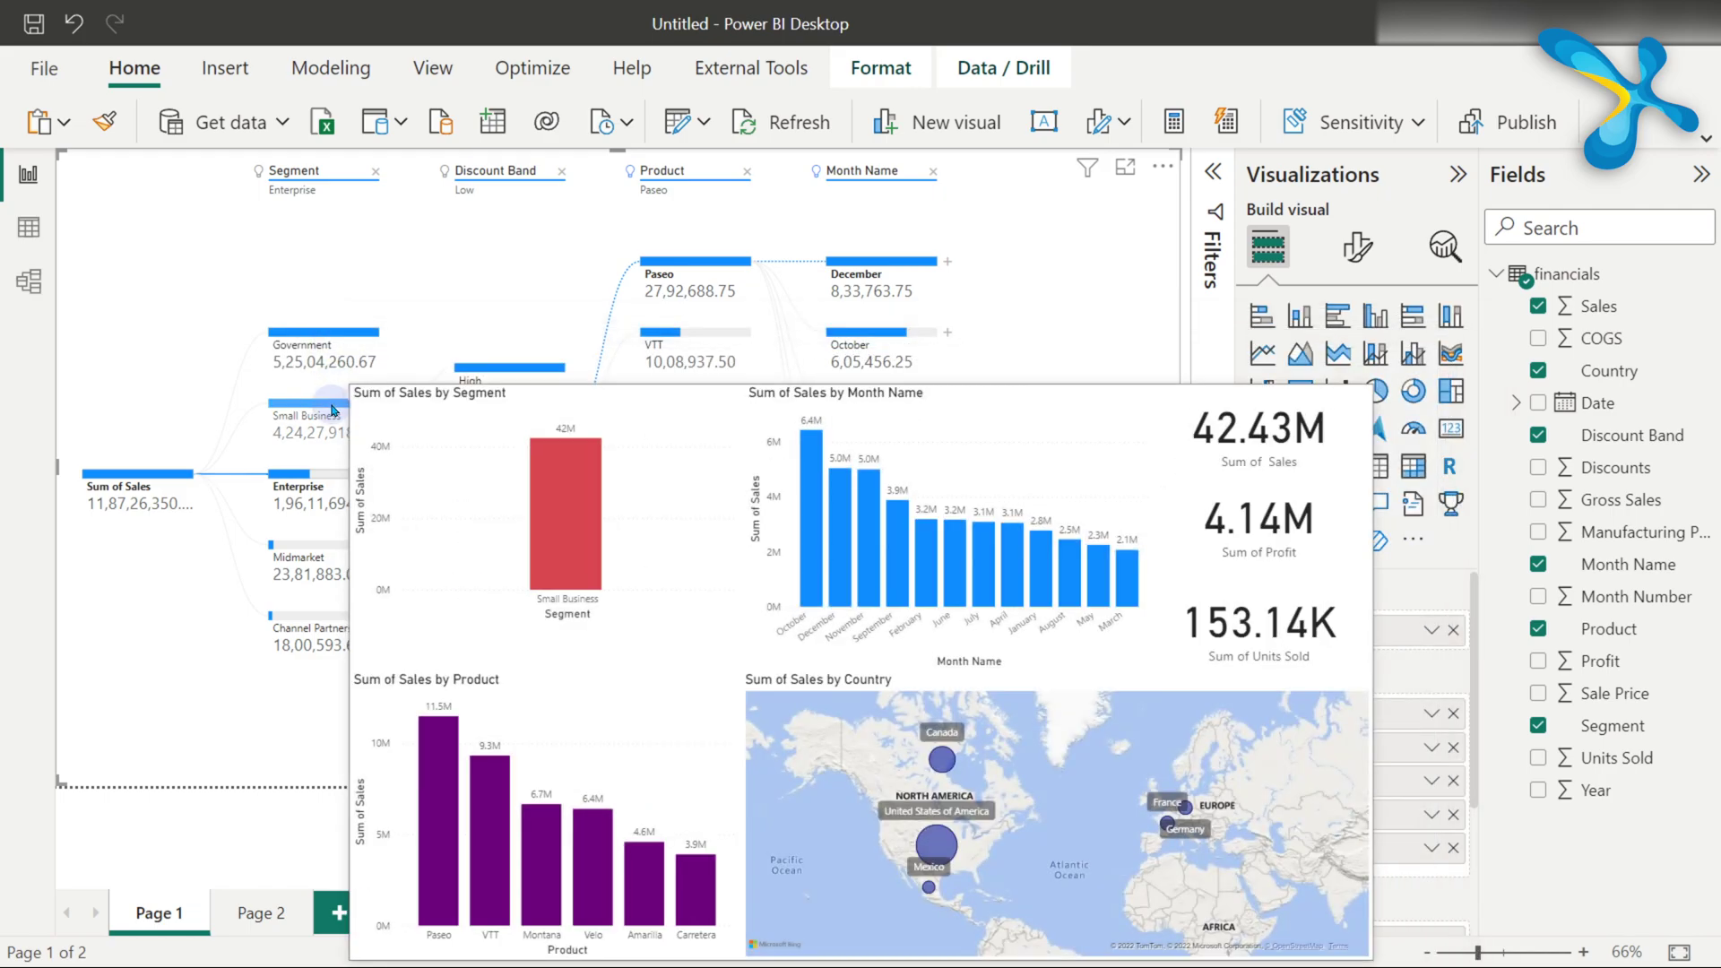